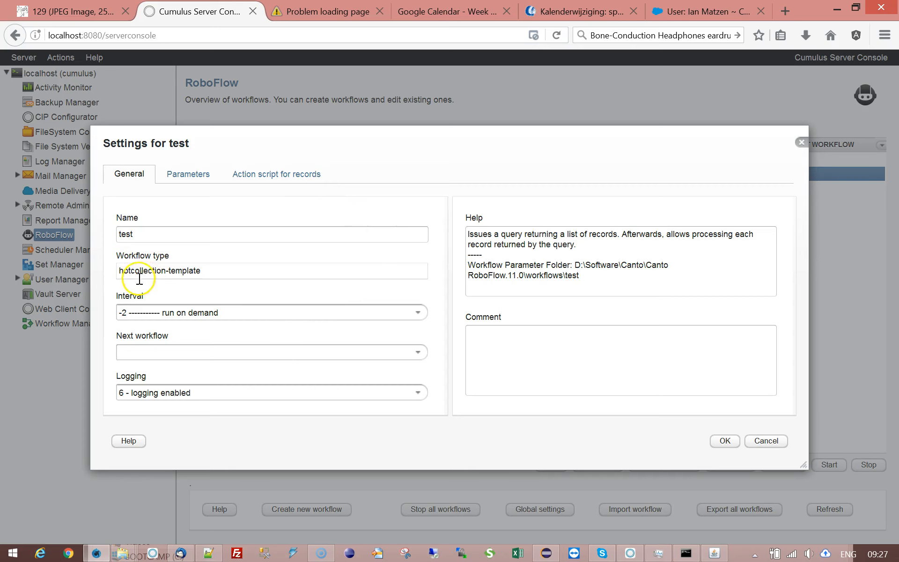
Step: Review the test workflow's Catalog and Cumulus query parameters, and bring up its action script for records
{"action": "left_click", "coordinate": [187, 180]}
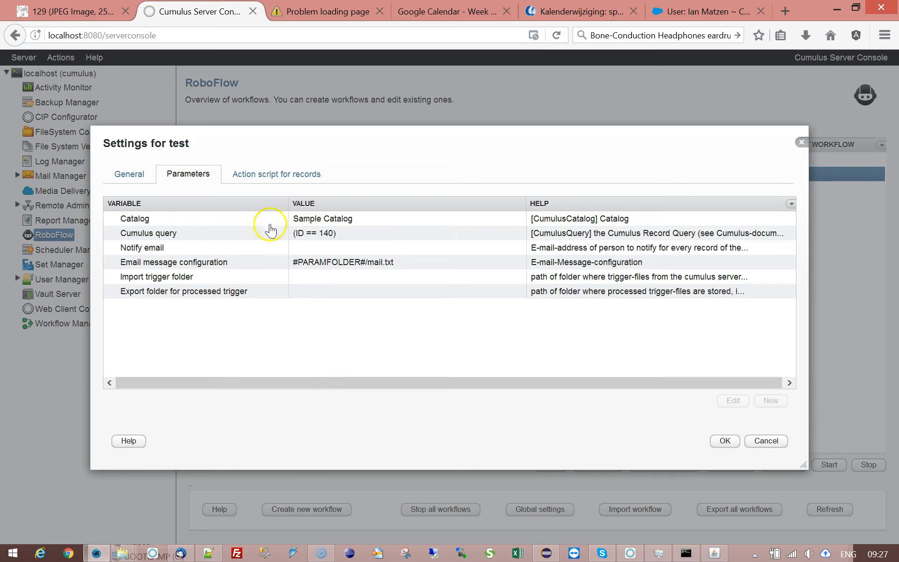
{"action": "left_click", "coordinate": [167, 221]}
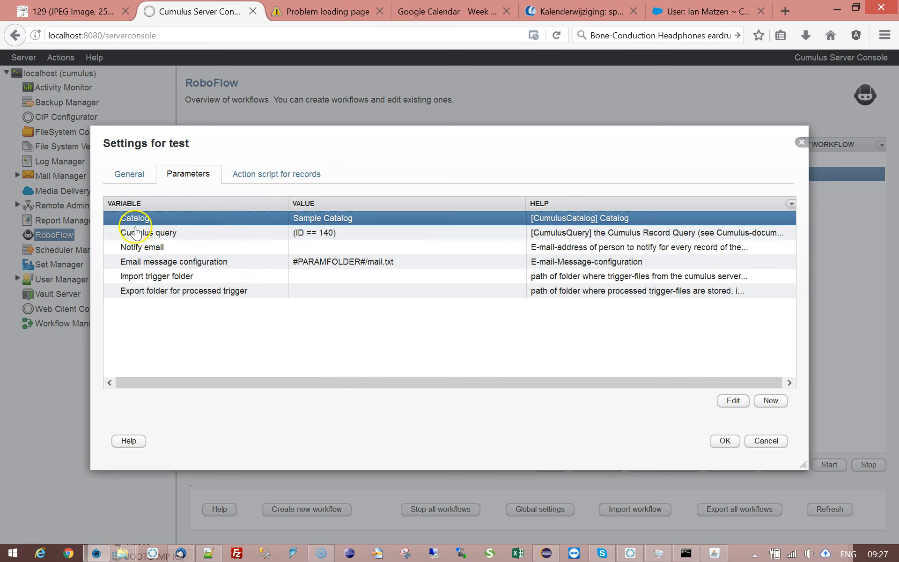
{"action": "left_click", "coordinate": [252, 232]}
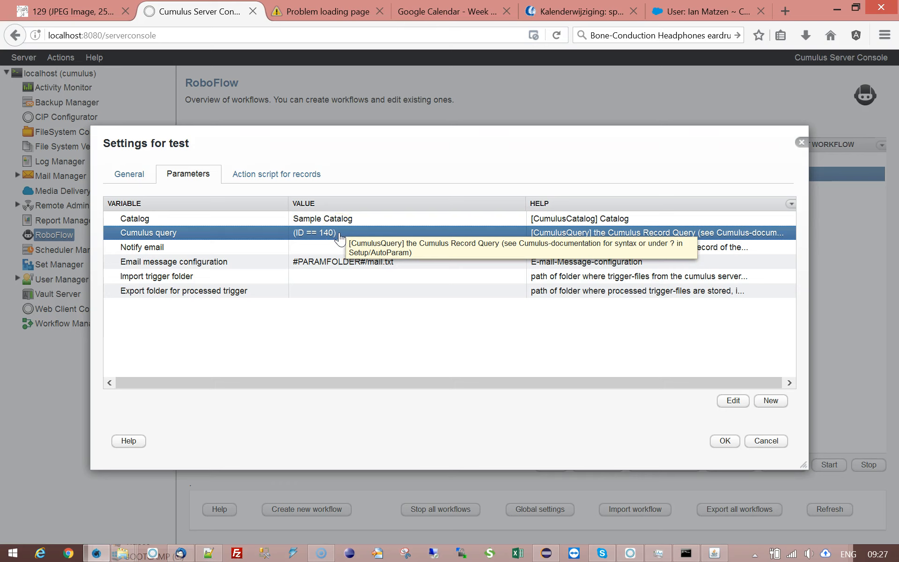
{"action": "left_click", "coordinate": [301, 175]}
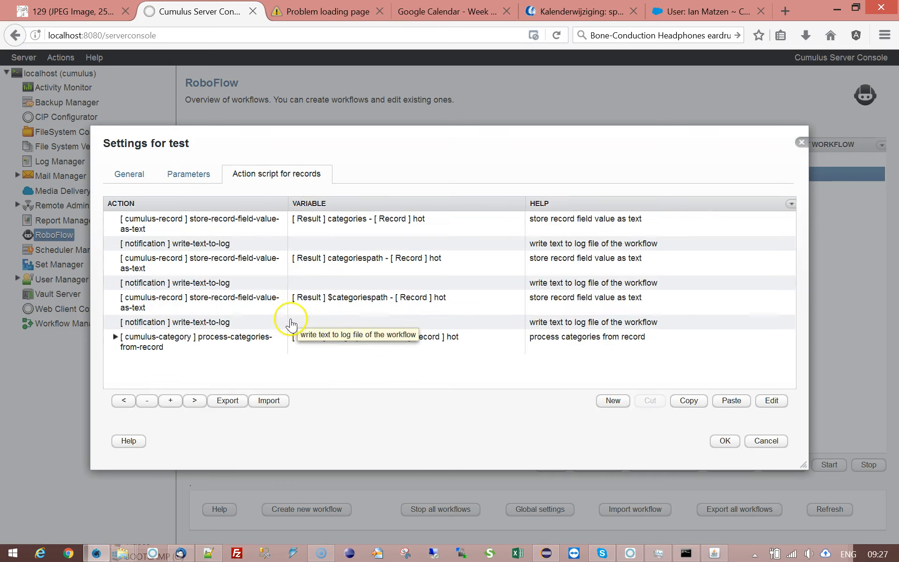
{"action": "left_click_drag", "start_coordinate": [209, 145], "coordinate": [142, 69]}
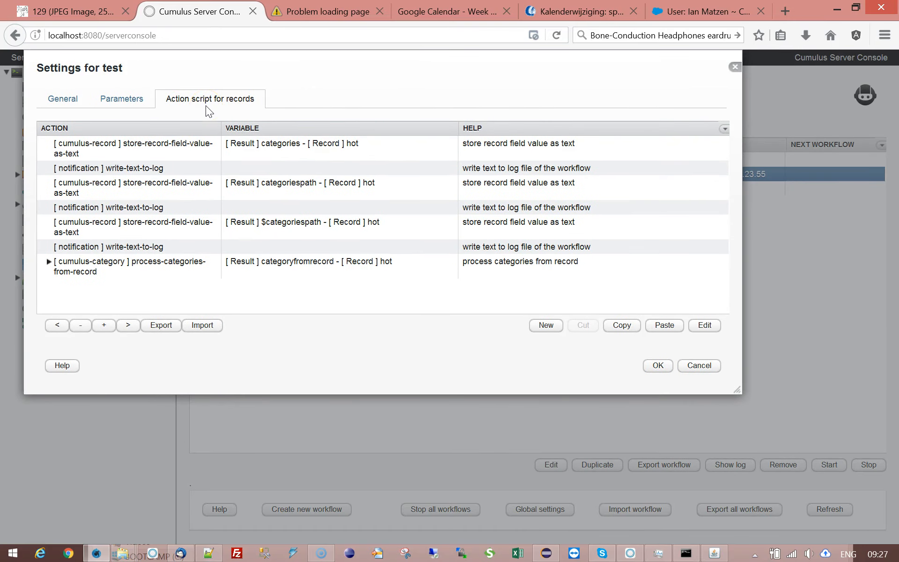
Step: Try $Categories as the Category-Path-Starts-With value of the process-categories-from-record action, and discard the edit
{"action": "left_click", "coordinate": [115, 266]}
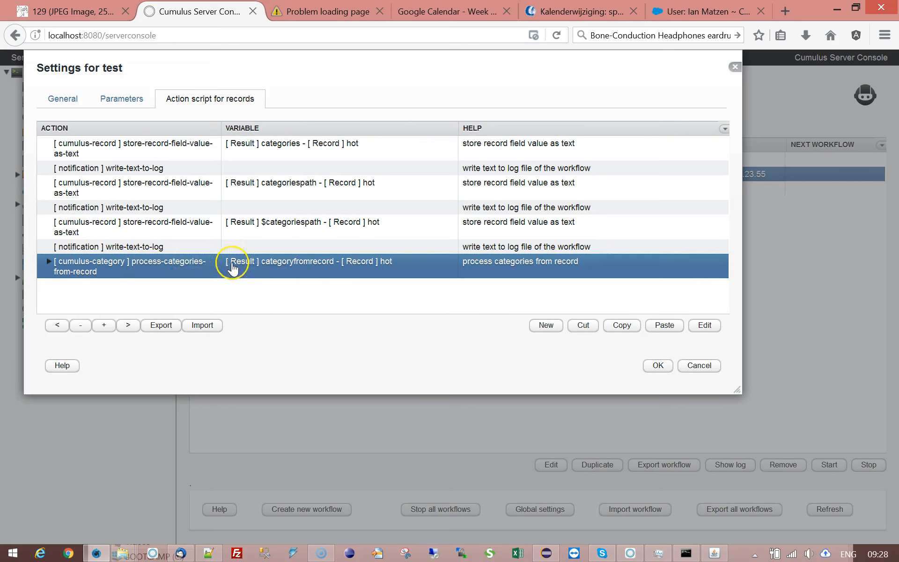
{"action": "double_click", "coordinate": [293, 266]}
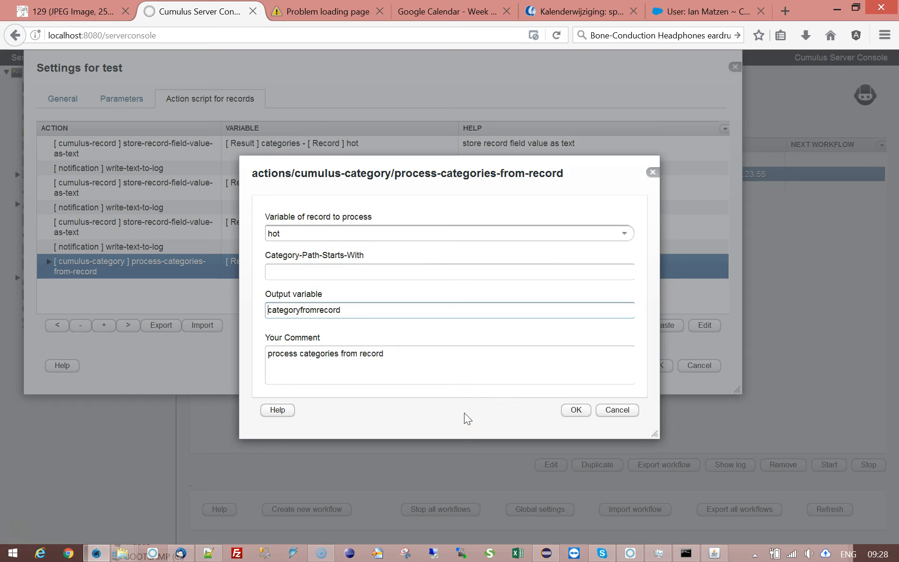
{"action": "left_click", "coordinate": [313, 271]}
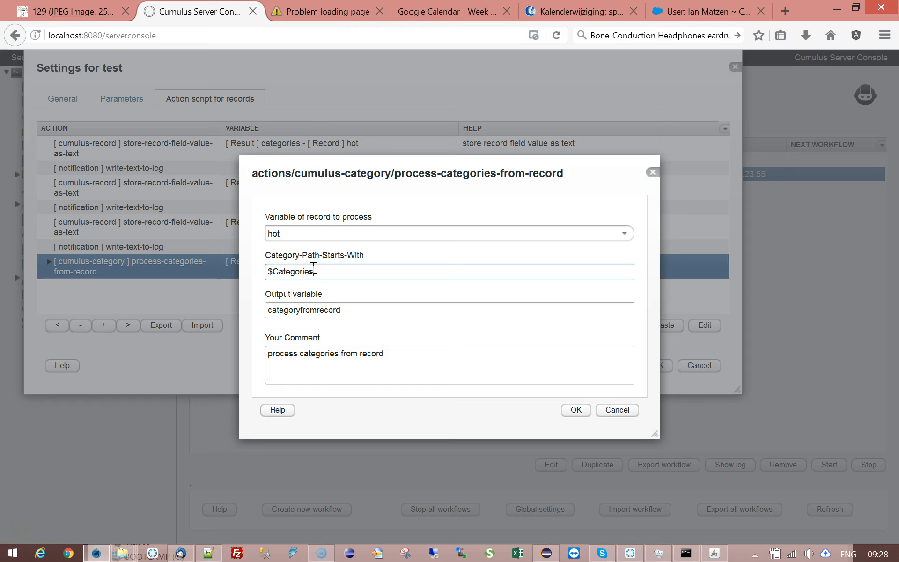
{"action": "key", "text": "BackSpace"}
{"action": "key", "text": "BackSpace"}
{"action": "key", "text": "BackSpace"}
{"action": "key", "text": "BackSpace"}
{"action": "key", "text": "BackSpace"}
{"action": "key", "text": "BackSpace"}
{"action": "key", "text": "BackSpace"}
{"action": "key", "text": "BackSpace"}
{"action": "left_click", "coordinate": [617, 410]}
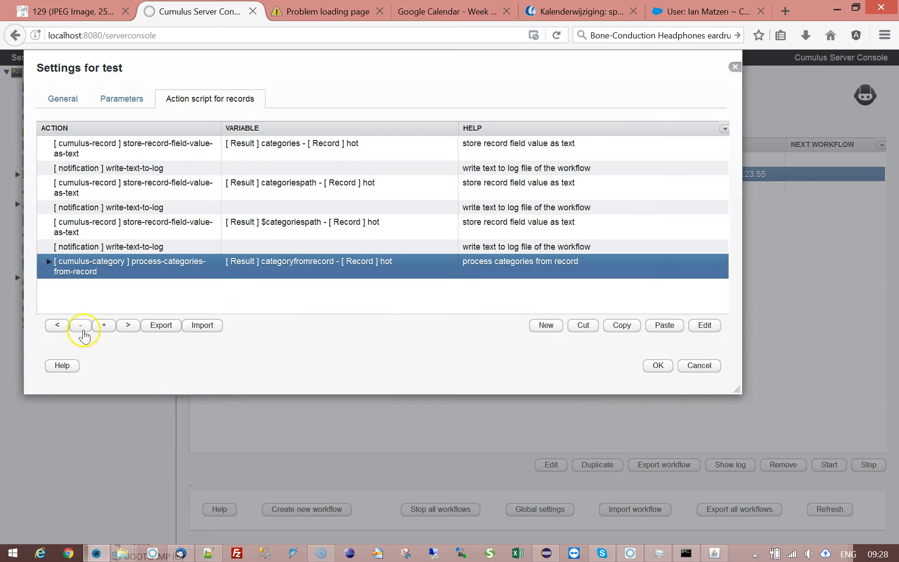
Step: Expand the process-categories-from-record action and cut its store-category-field-value-as-text child that outputs cat-name
{"action": "left_click", "coordinate": [48, 261]}
{"action": "scroll", "coordinate": [450, 162], "scroll_direction": "down", "scroll_amount": 2}
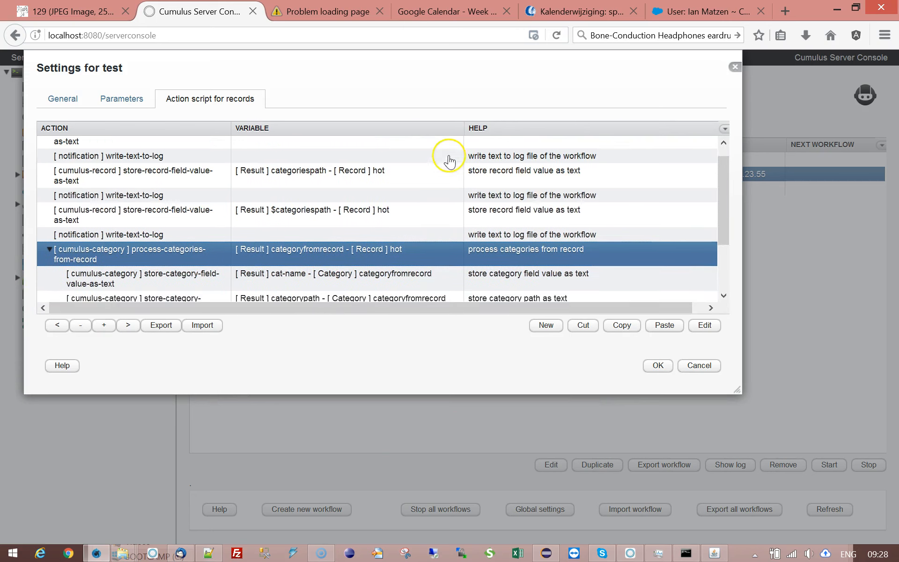
{"action": "scroll", "coordinate": [449, 161], "scroll_direction": "down", "scroll_amount": 1}
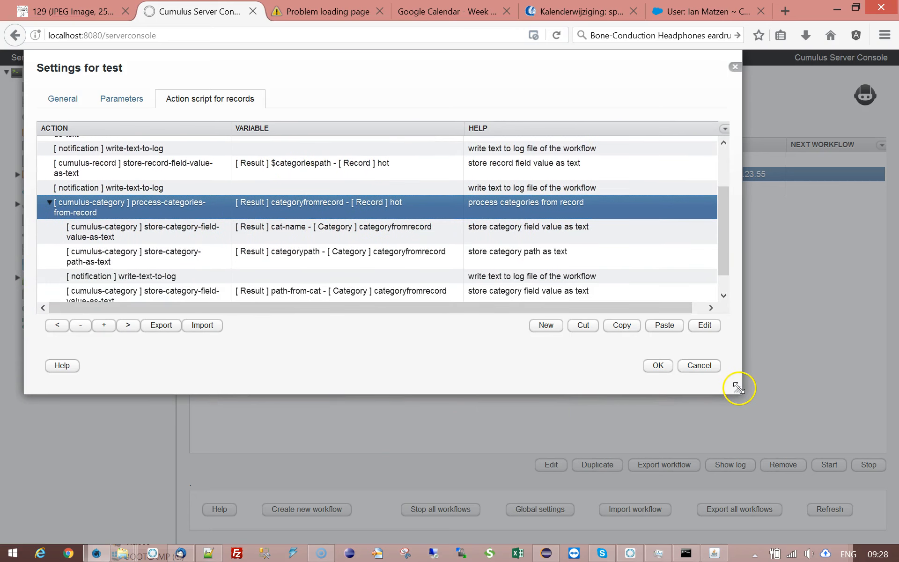
{"action": "left_click", "coordinate": [102, 325]}
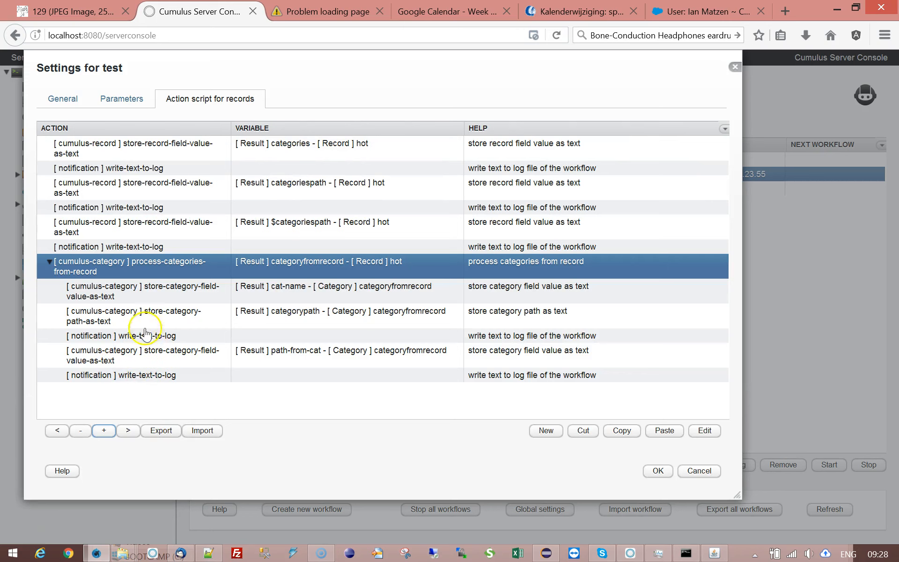
{"action": "left_click", "coordinate": [150, 295]}
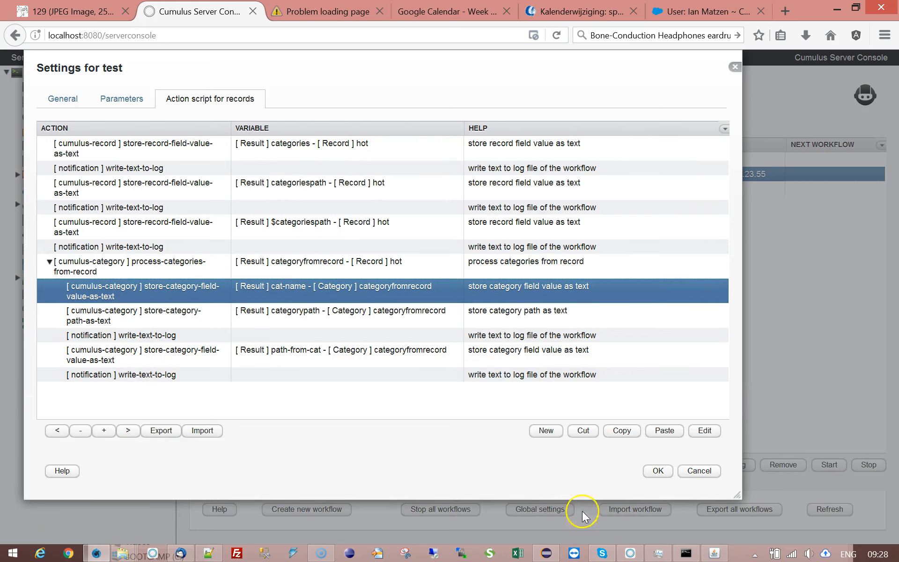
{"action": "left_click", "coordinate": [583, 430]}
Step: Inspect the category and output variables of the store-category-path-as-text action, leaving its settings unsaved
{"action": "left_click", "coordinate": [162, 296]}
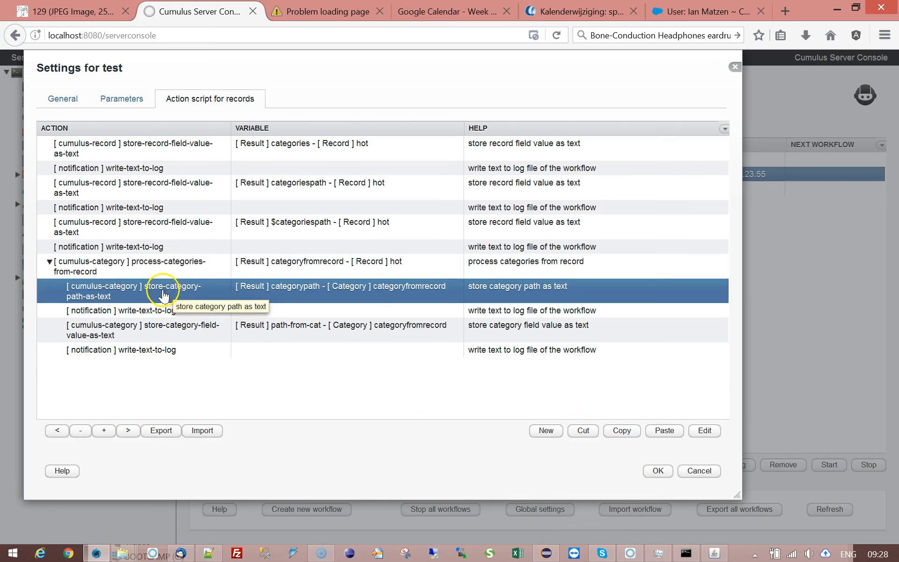
{"action": "double_click", "coordinate": [298, 296]}
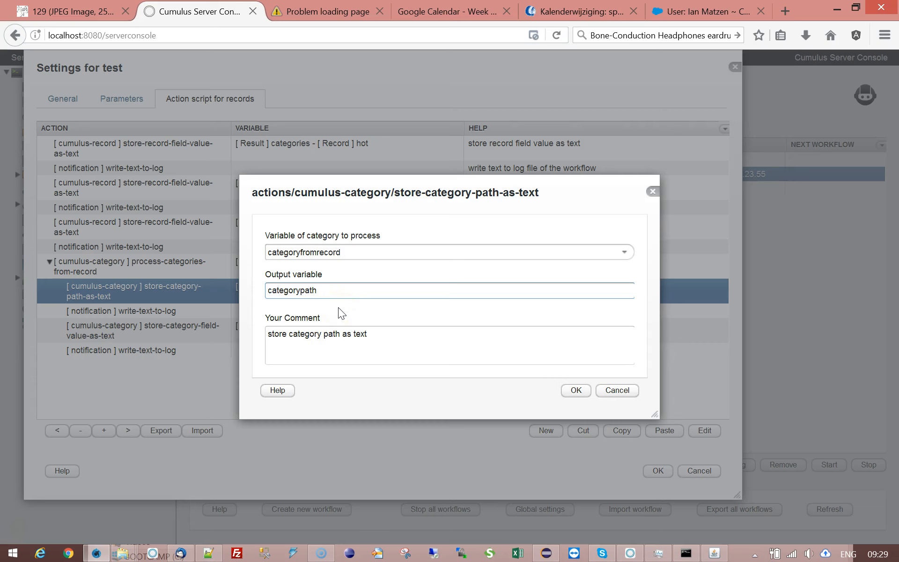
{"action": "left_click", "coordinate": [618, 394]}
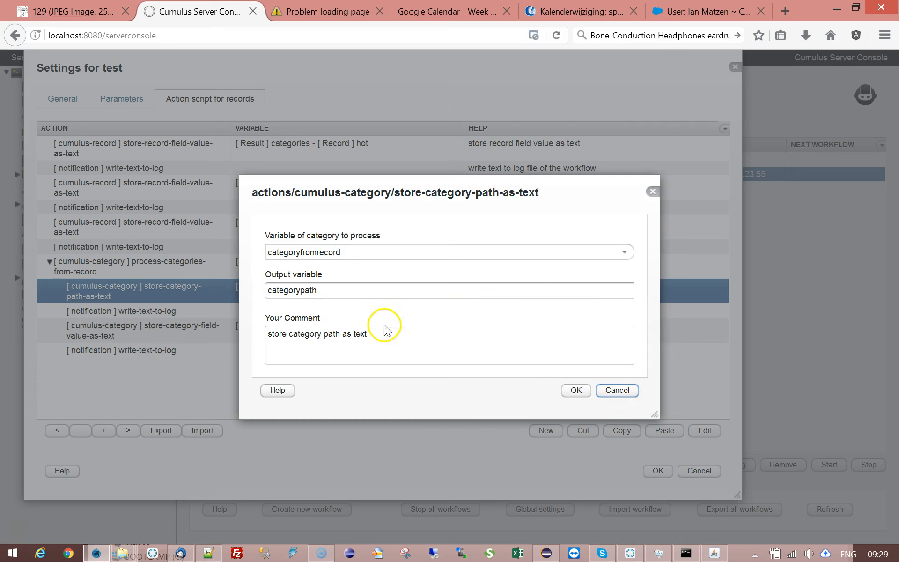
{"action": "left_click", "coordinate": [615, 391]}
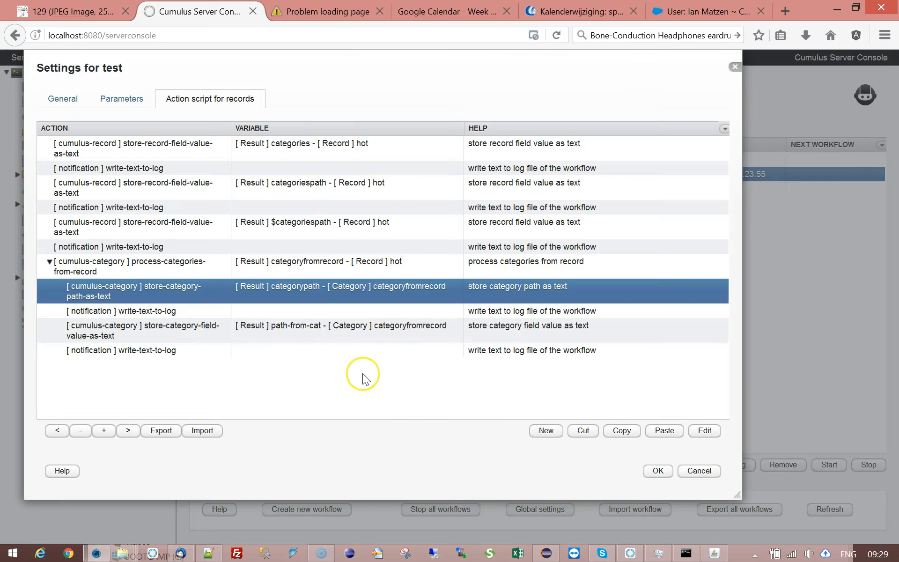
Step: Inspect the Category-Field of the path-from-cat action and the Text-To-Log of the write-text-to-log action after it
{"action": "left_click", "coordinate": [154, 331]}
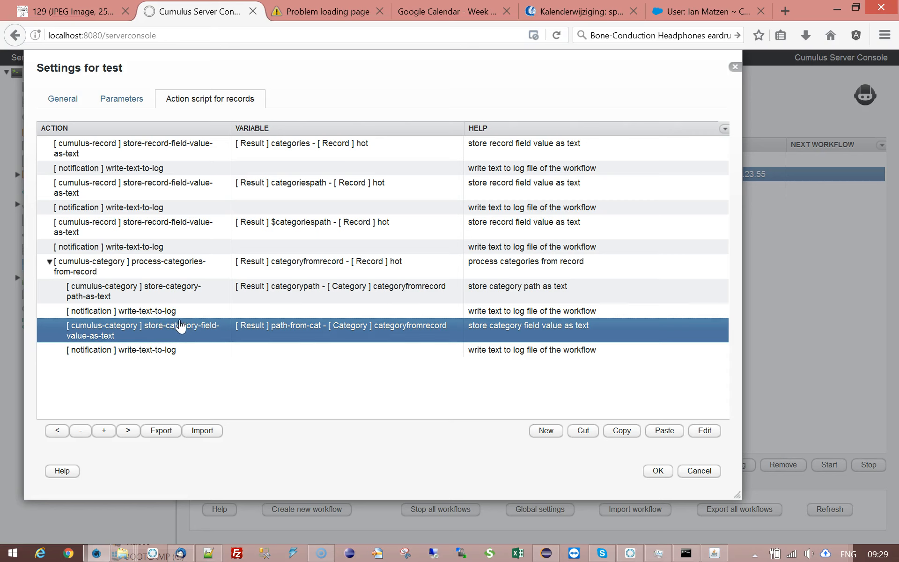
{"action": "left_click", "coordinate": [180, 328]}
{"action": "double_click", "coordinate": [143, 328]}
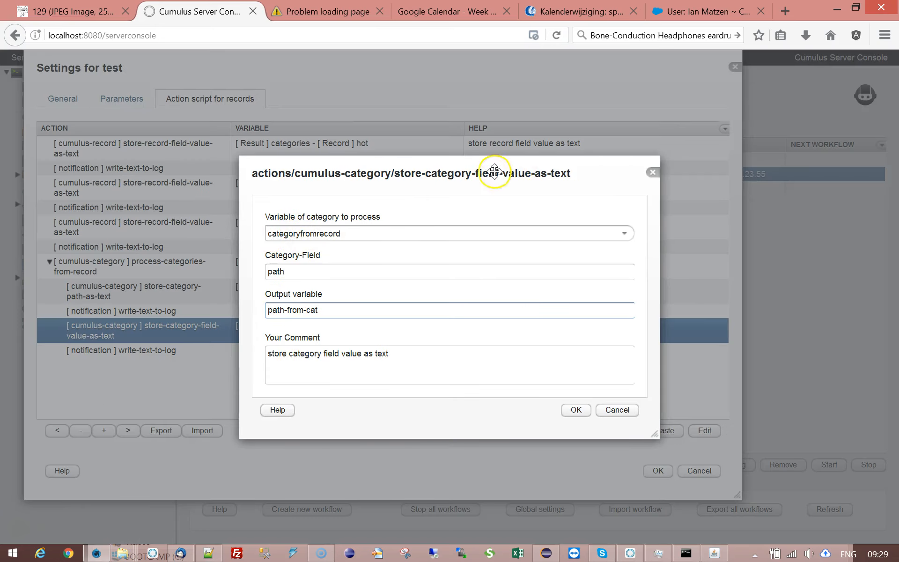
{"action": "double_click", "coordinate": [283, 271]}
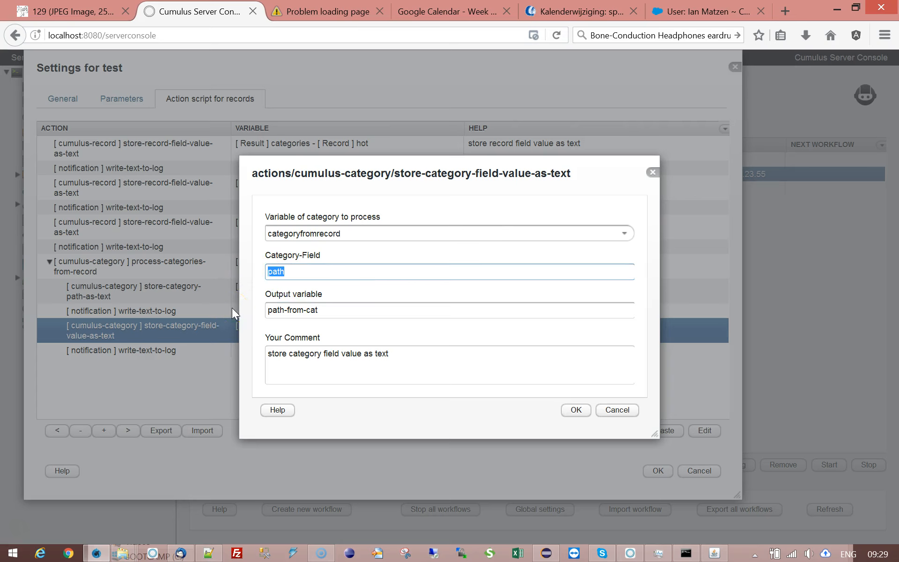
{"action": "left_click", "coordinate": [307, 273]}
{"action": "left_click", "coordinate": [619, 410]}
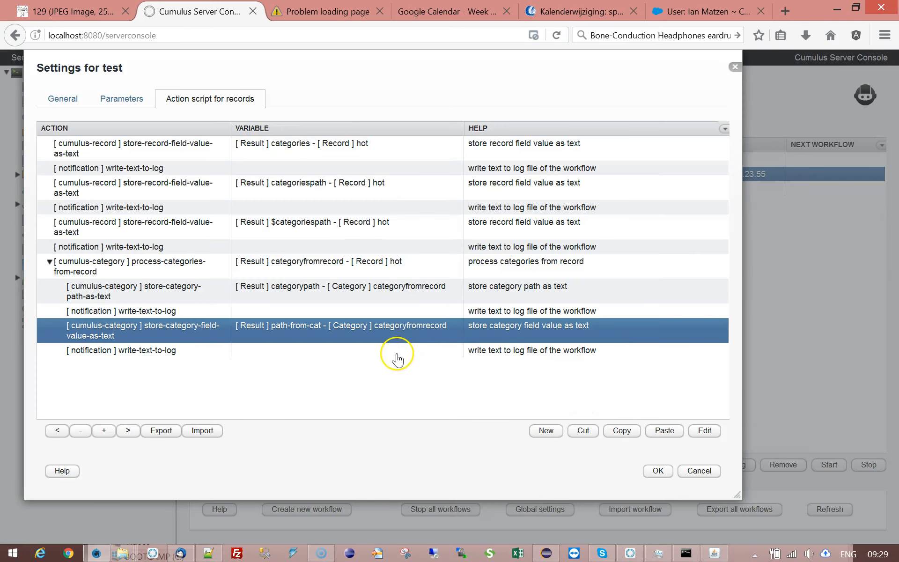
{"action": "double_click", "coordinate": [171, 351]}
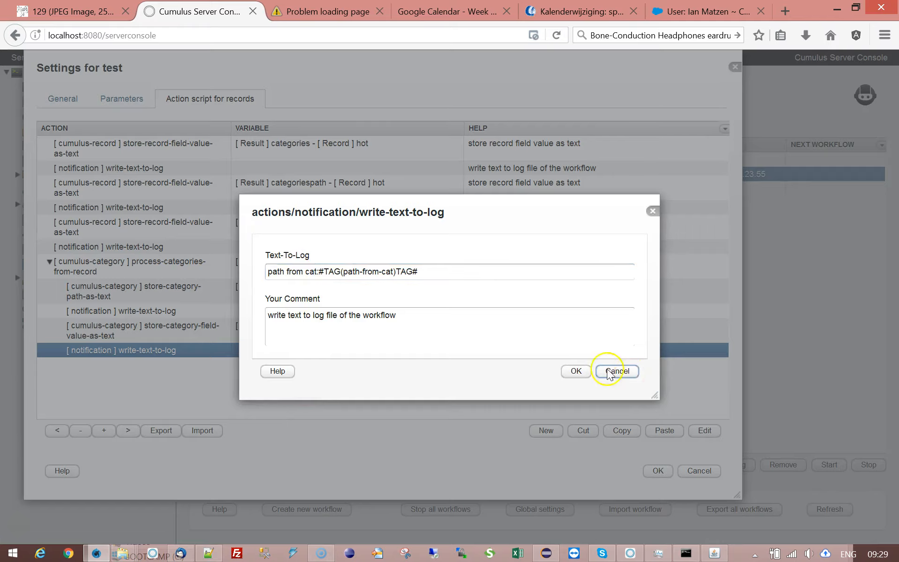
{"action": "left_click", "coordinate": [616, 371]}
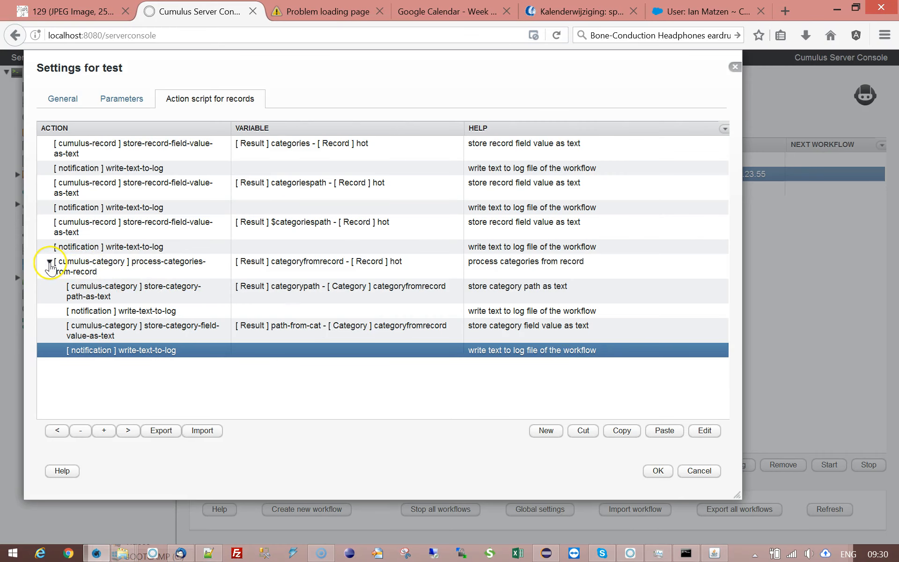
Step: Save the test workflow's settings and start a run of the workflow
{"action": "left_click", "coordinate": [658, 470]}
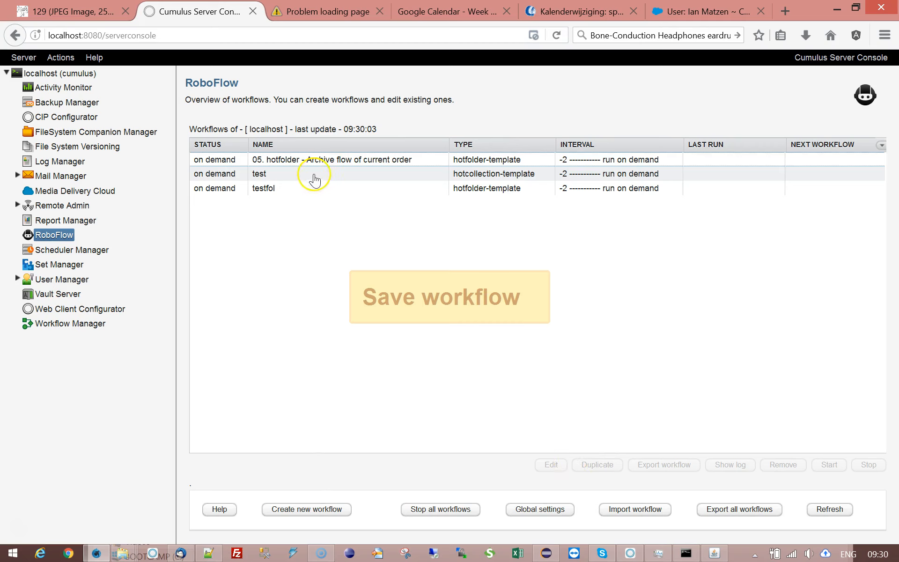
{"action": "left_click", "coordinate": [315, 175]}
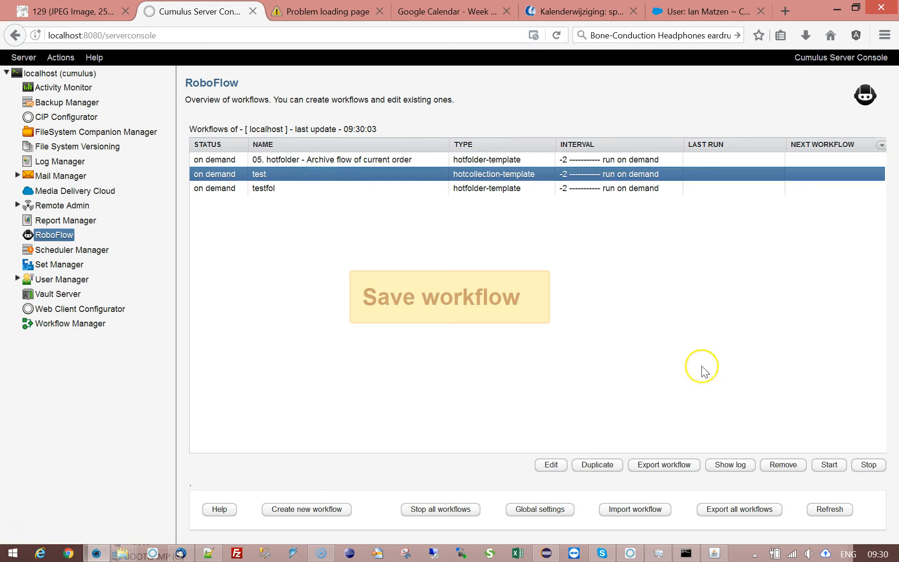
{"action": "left_click", "coordinate": [828, 465]}
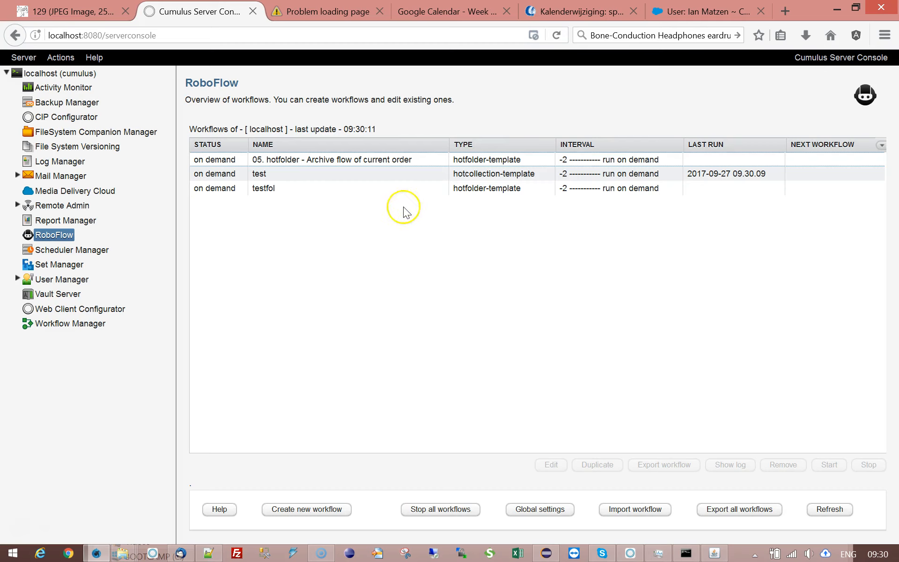
Step: Display the test workflow's log and examine the Categories, Categorypaths and $Categorypaths entries
{"action": "left_click", "coordinate": [336, 176]}
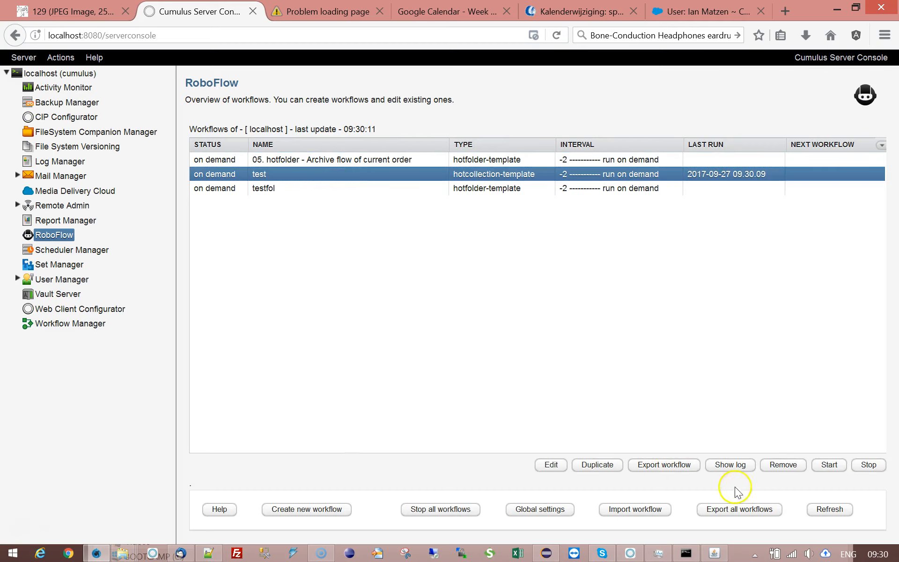
{"action": "left_click", "coordinate": [732, 465]}
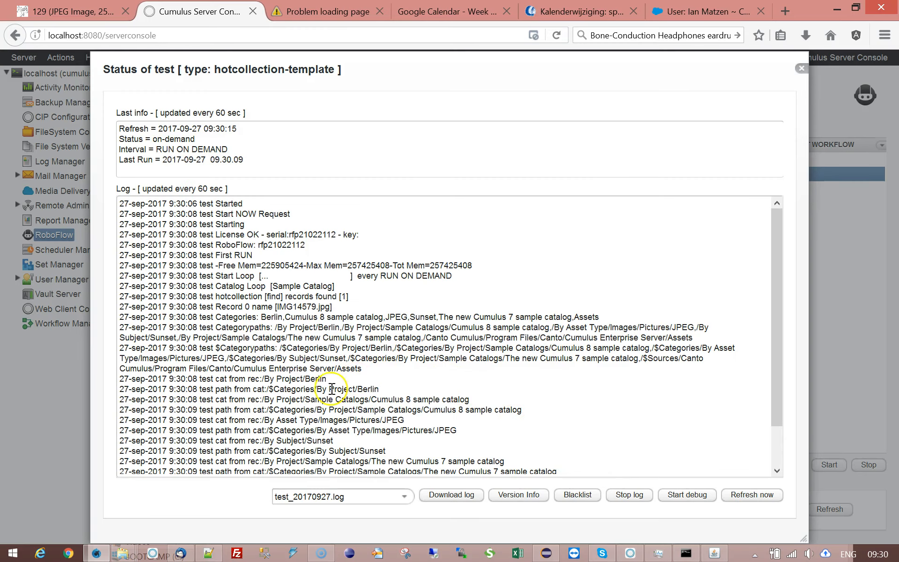
{"action": "left_click_drag", "start_coordinate": [192, 317], "coordinate": [366, 372]}
{"action": "left_click", "coordinate": [281, 384]}
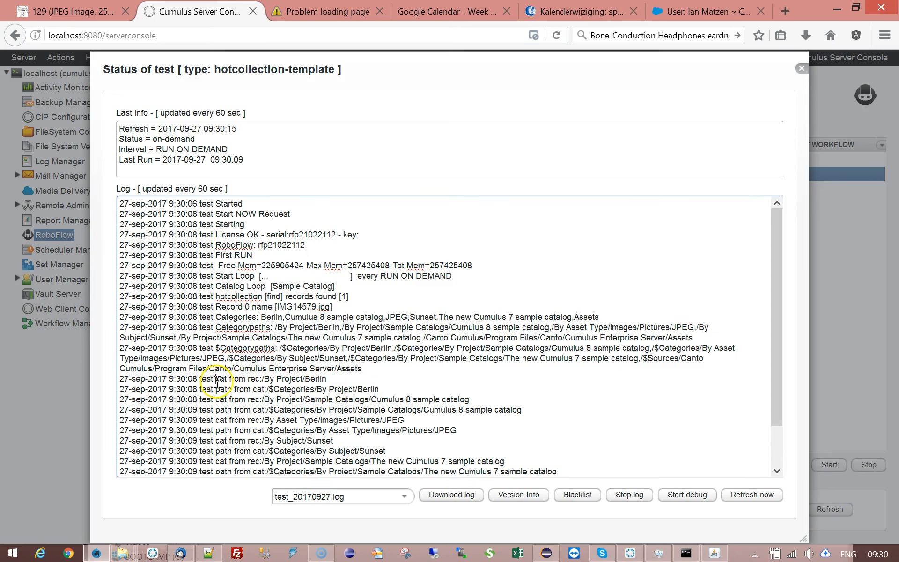
Step: Compare the log's "cat from rec" entries with its "path from cat" entries and the Categorypaths line
{"action": "left_click_drag", "start_coordinate": [216, 379], "coordinate": [327, 379]}
{"action": "scroll", "coordinate": [776, 267], "scroll_direction": "down", "scroll_amount": 1}
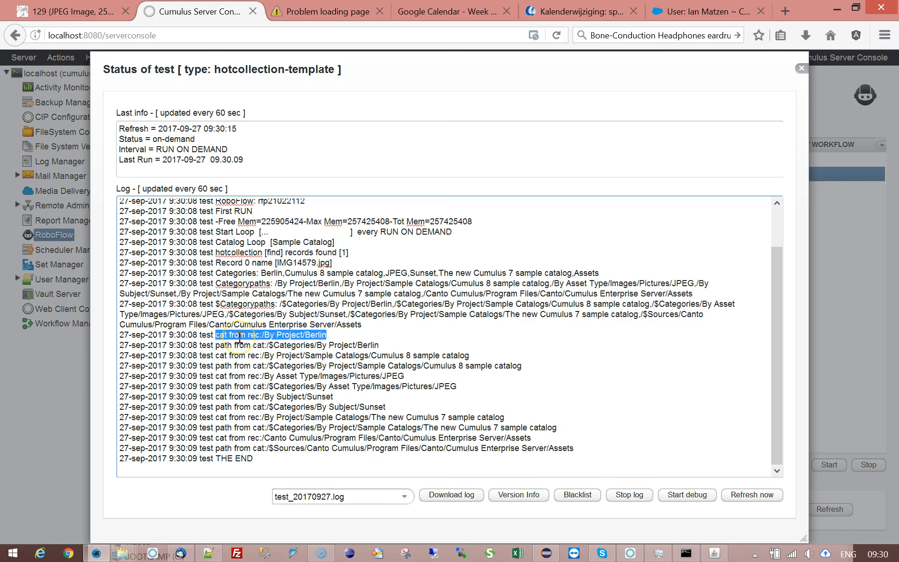
{"action": "left_click", "coordinate": [251, 336]}
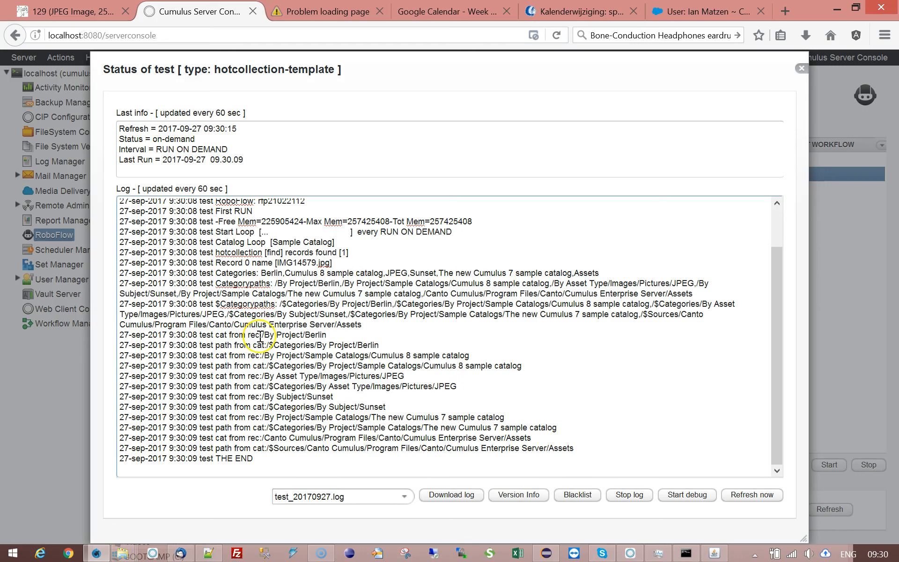
{"action": "left_click_drag", "start_coordinate": [261, 335], "coordinate": [325, 337]}
{"action": "left_click", "coordinate": [324, 337]}
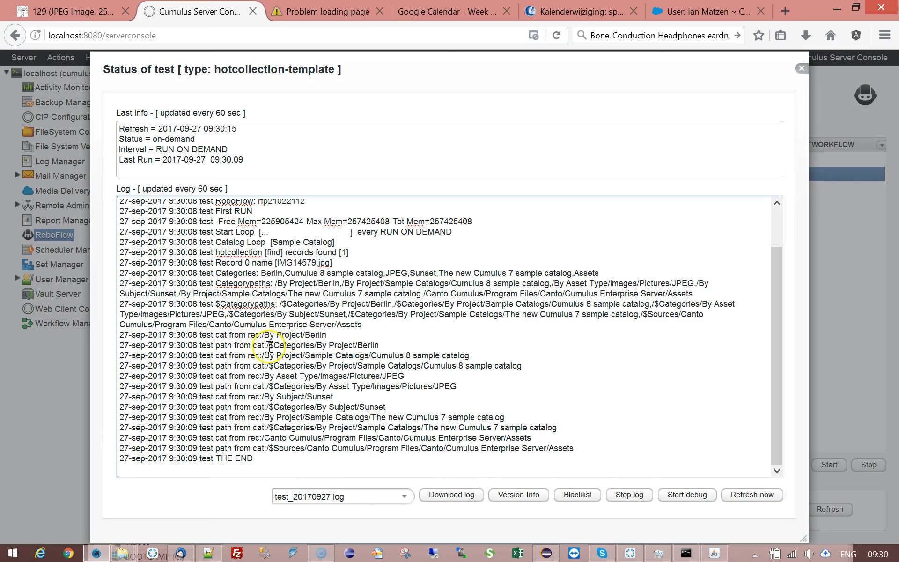
{"action": "double_click", "coordinate": [224, 345]}
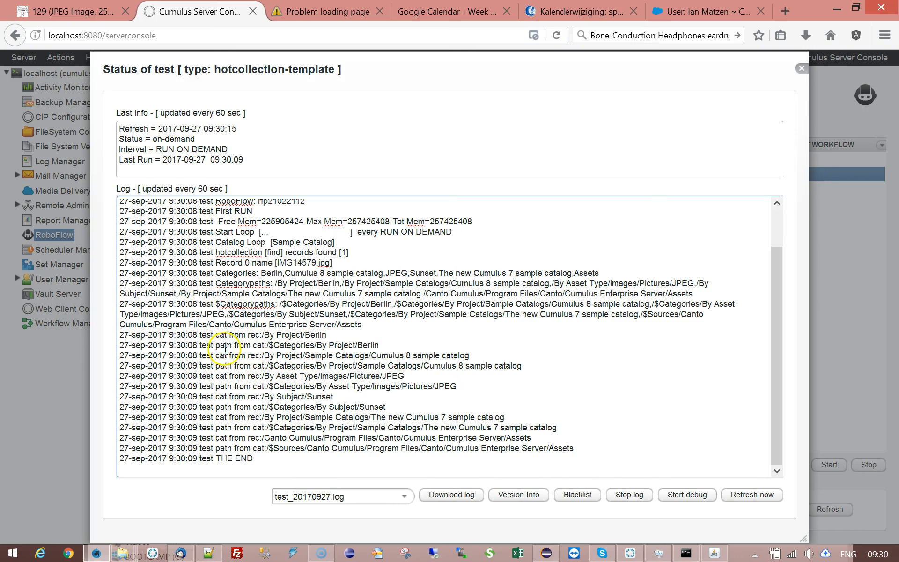
{"action": "left_click_drag", "start_coordinate": [233, 345], "coordinate": [377, 343]}
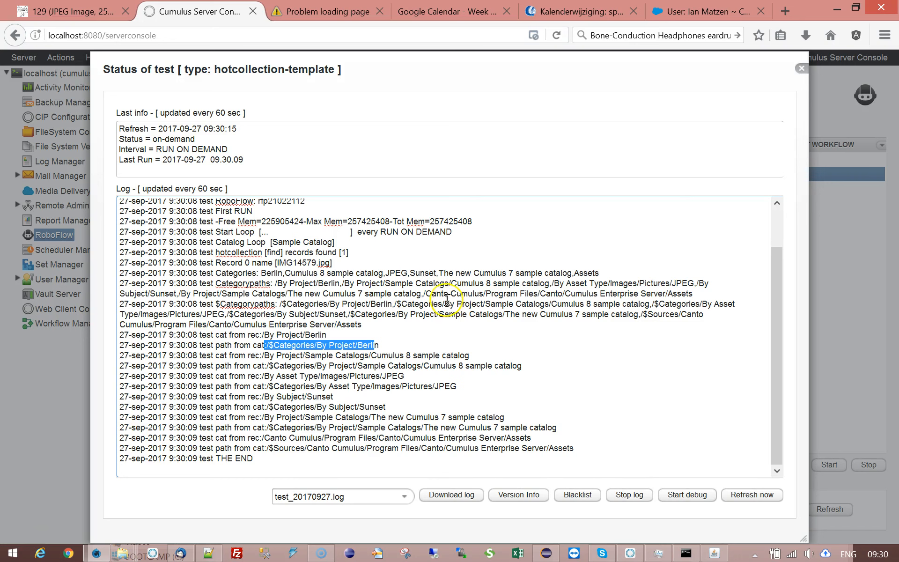
{"action": "left_click", "coordinate": [222, 282]}
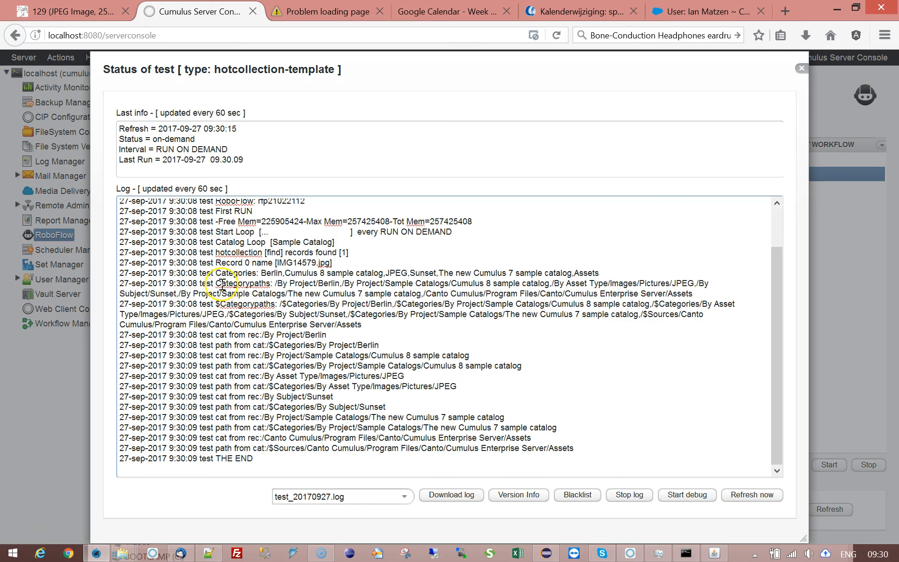
Step: Examine how the log's Categorypaths entry writes each category path, including its leading slash
{"action": "left_click_drag", "start_coordinate": [216, 283], "coordinate": [270, 283]}
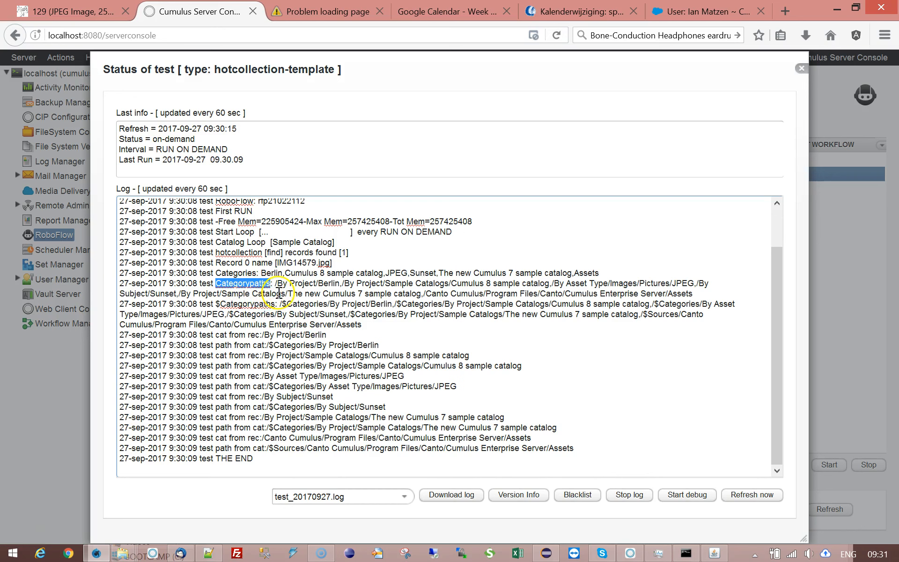
{"action": "left_click_drag", "start_coordinate": [275, 283], "coordinate": [474, 284]}
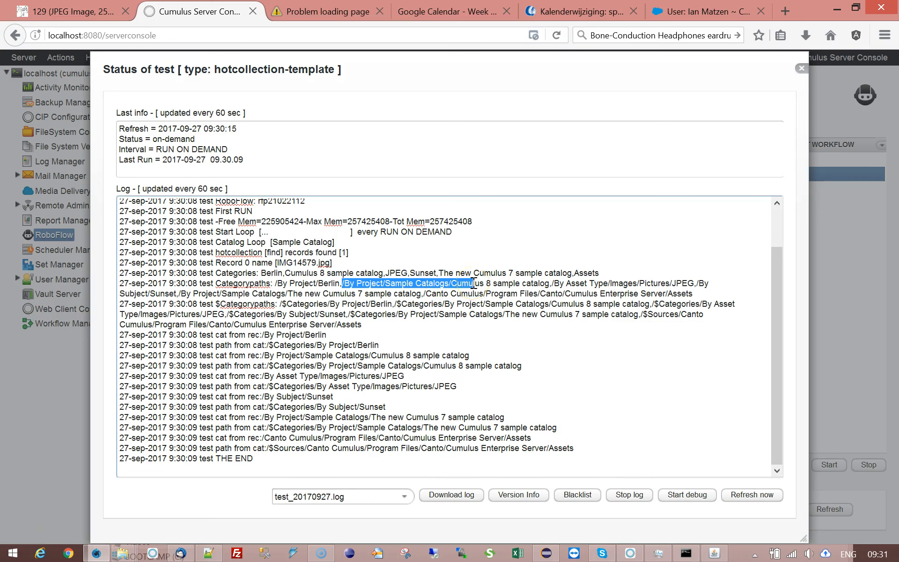
{"action": "left_click_drag", "start_coordinate": [270, 284], "coordinate": [276, 284]}
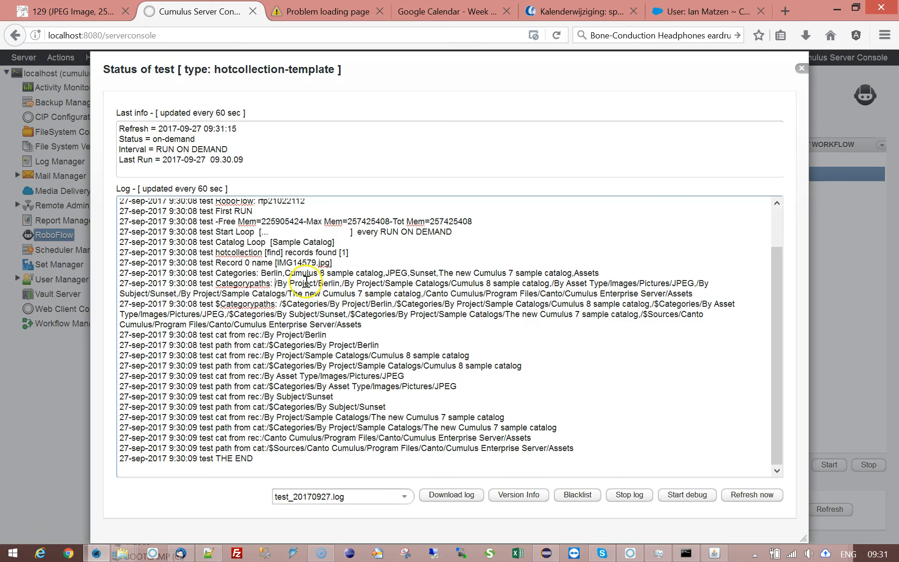
Step: Examine the $Categories and $Sources prefixes in the log's $Categorypaths entry, and close the log
{"action": "left_click_drag", "start_coordinate": [217, 305], "coordinate": [258, 307]}
{"action": "left_click", "coordinate": [228, 304]}
{"action": "left_click", "coordinate": [271, 304]}
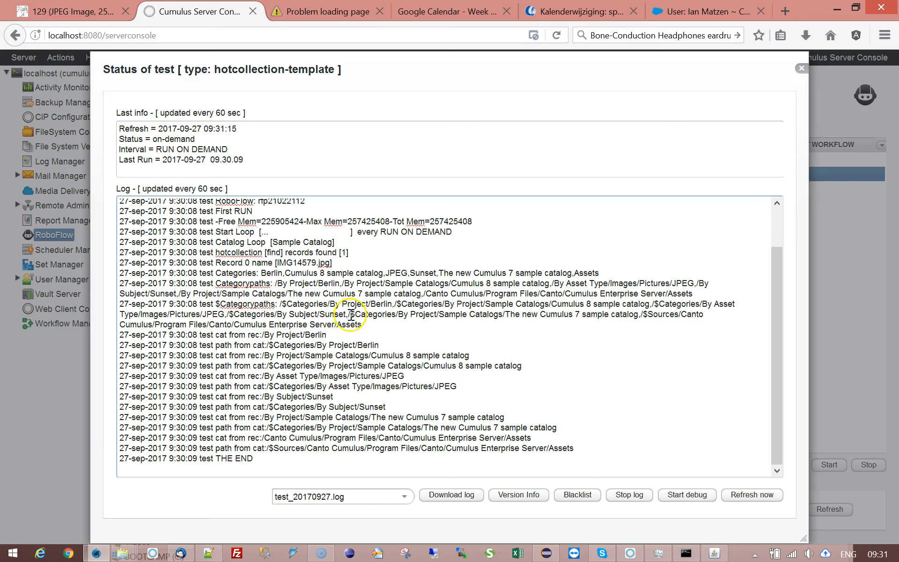
{"action": "left_click_drag", "start_coordinate": [278, 304], "coordinate": [325, 304]}
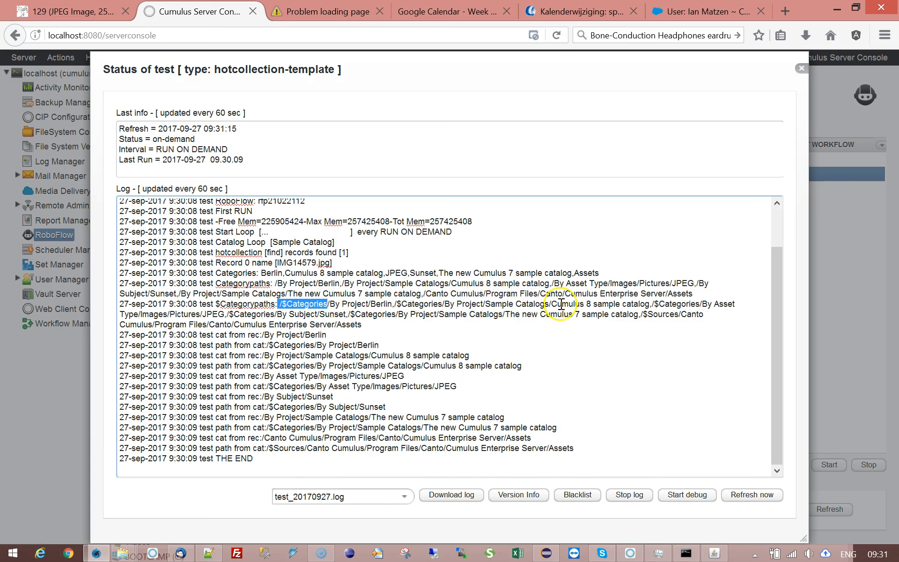
{"action": "left_click_drag", "start_coordinate": [395, 305], "coordinate": [438, 304]}
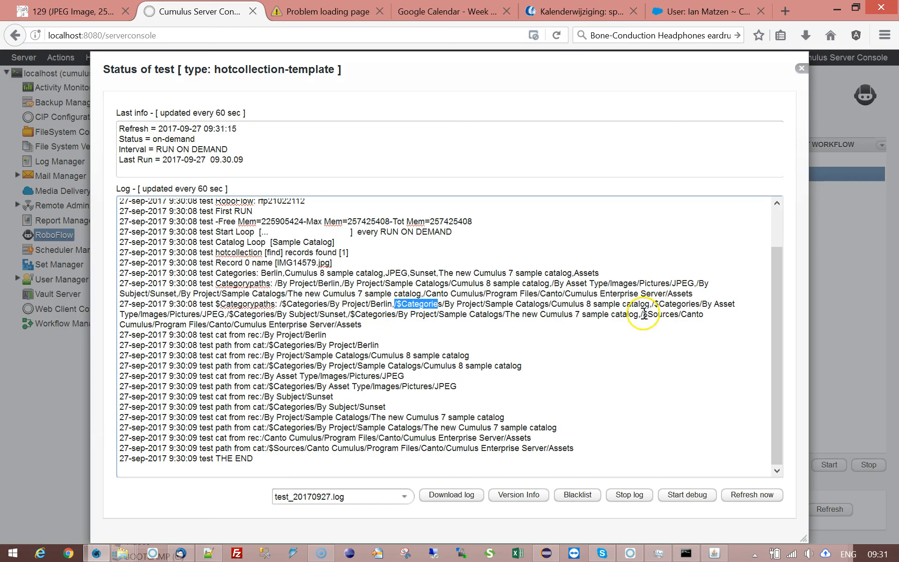
{"action": "left_click_drag", "start_coordinate": [643, 315], "coordinate": [687, 315]}
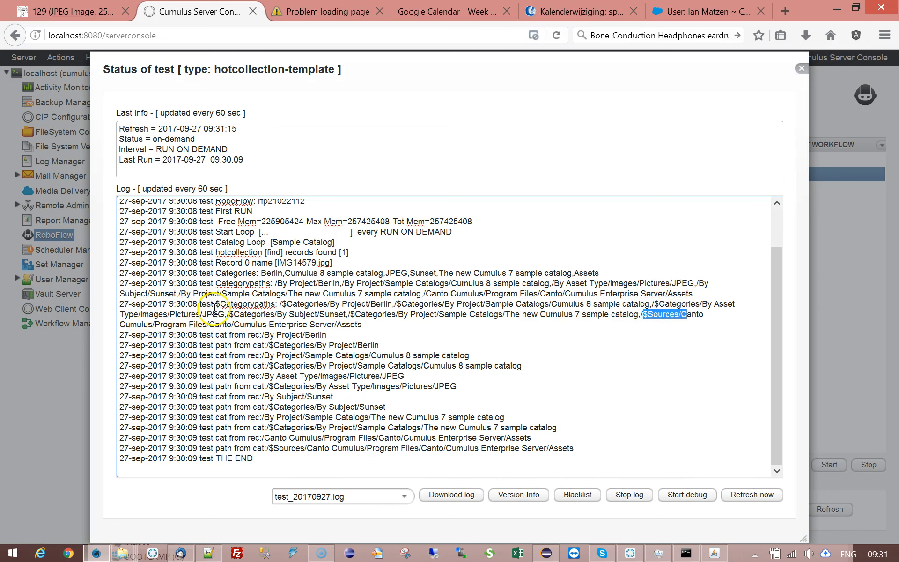
{"action": "left_click", "coordinate": [799, 67]}
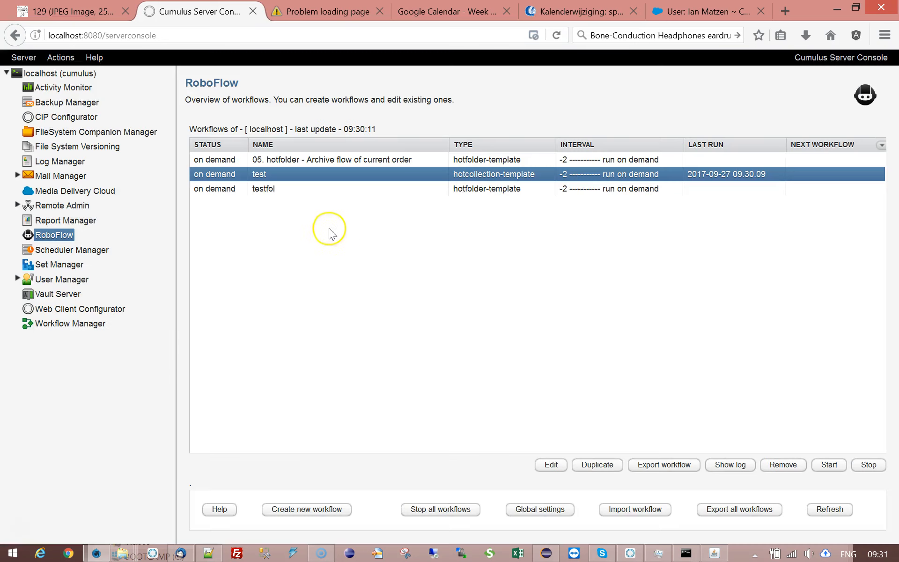
Step: Open the test workflow's action script for records and locate the process-categories-from-record and $categoriespath store actions
{"action": "left_click", "coordinate": [552, 465]}
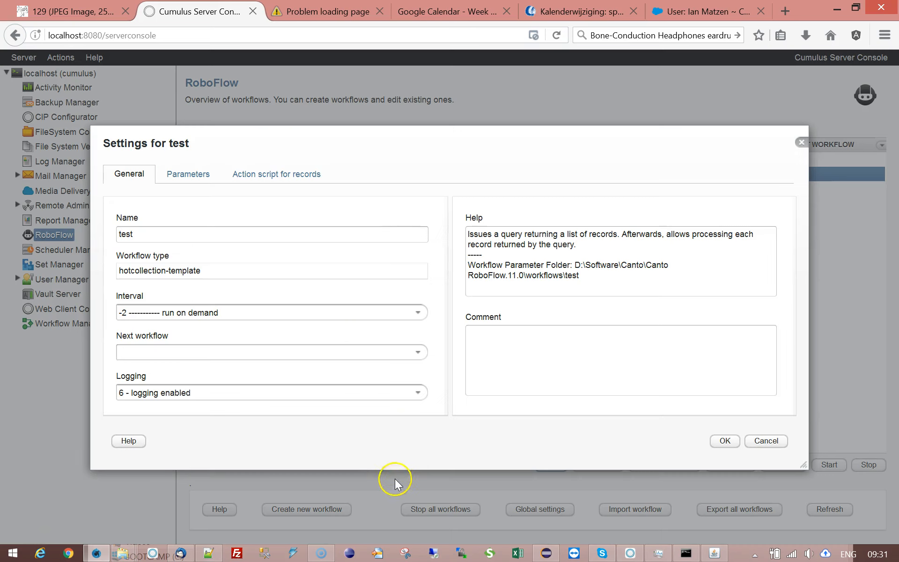
{"action": "left_click", "coordinate": [281, 175]}
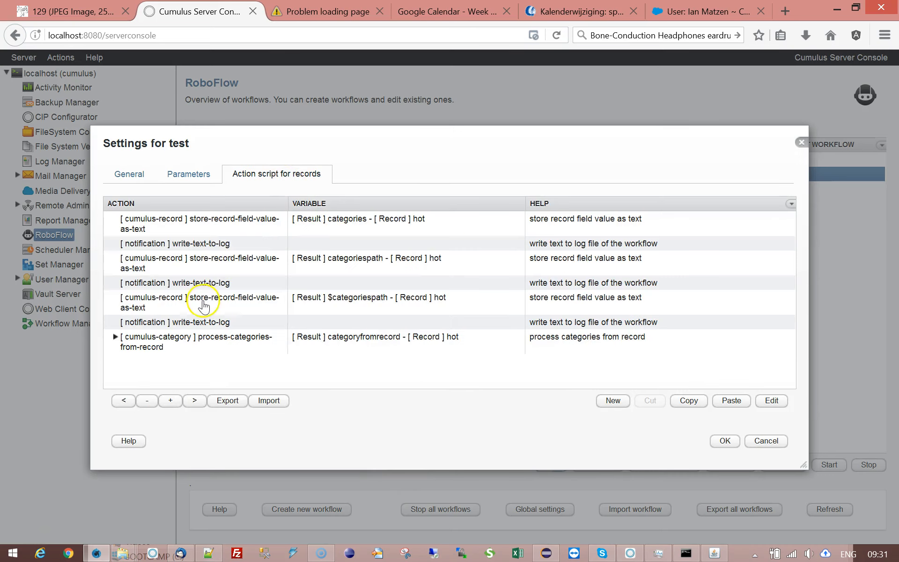
{"action": "left_click", "coordinate": [182, 342]}
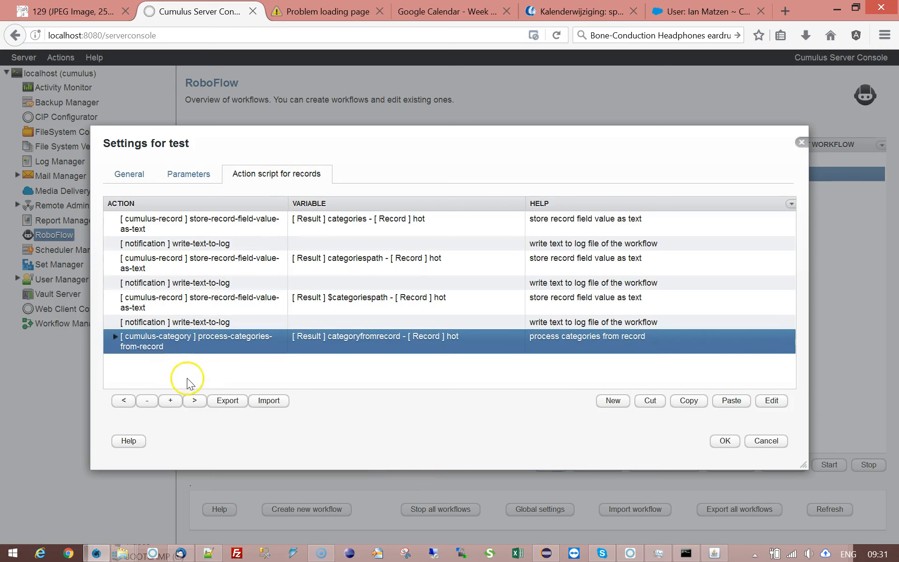
{"action": "left_click", "coordinate": [189, 305]}
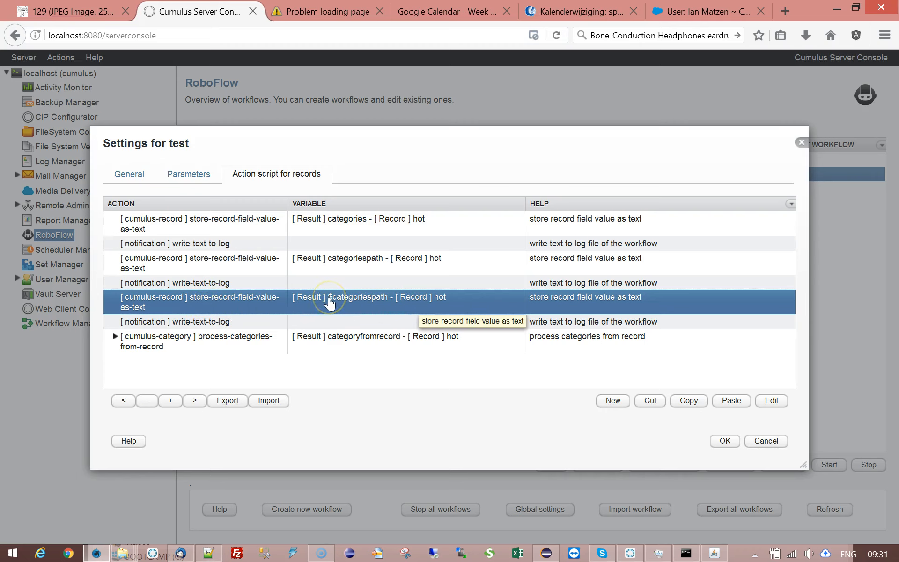
Step: Insert the text action process-parts-of-split-text after the write-text-to-log action that follows the $categoriespath store action
{"action": "left_click", "coordinate": [206, 322]}
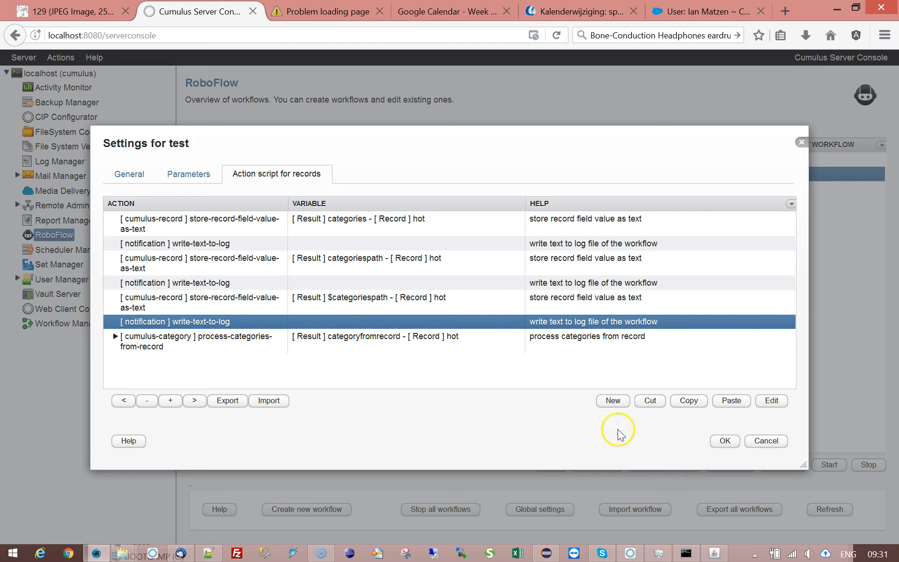
{"action": "left_click", "coordinate": [613, 402]}
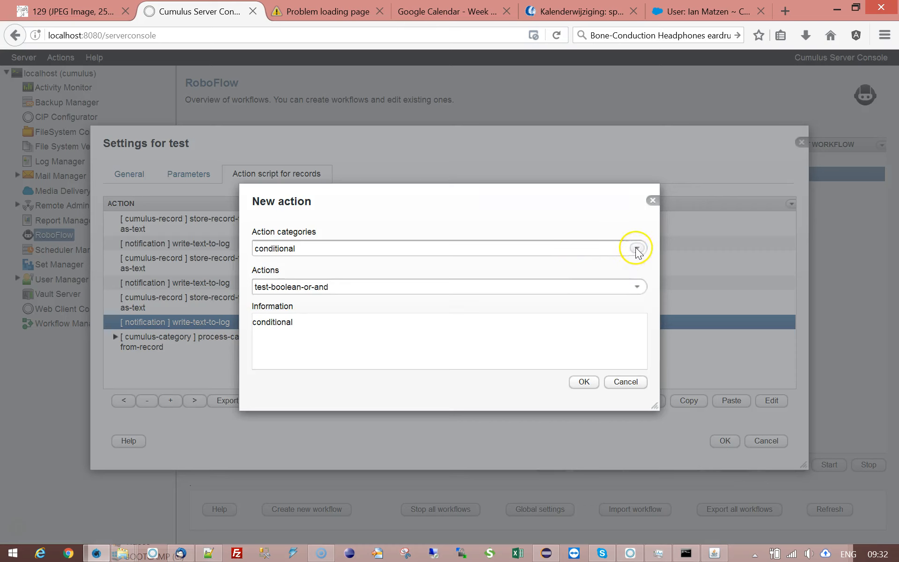
{"action": "left_click", "coordinate": [637, 248]}
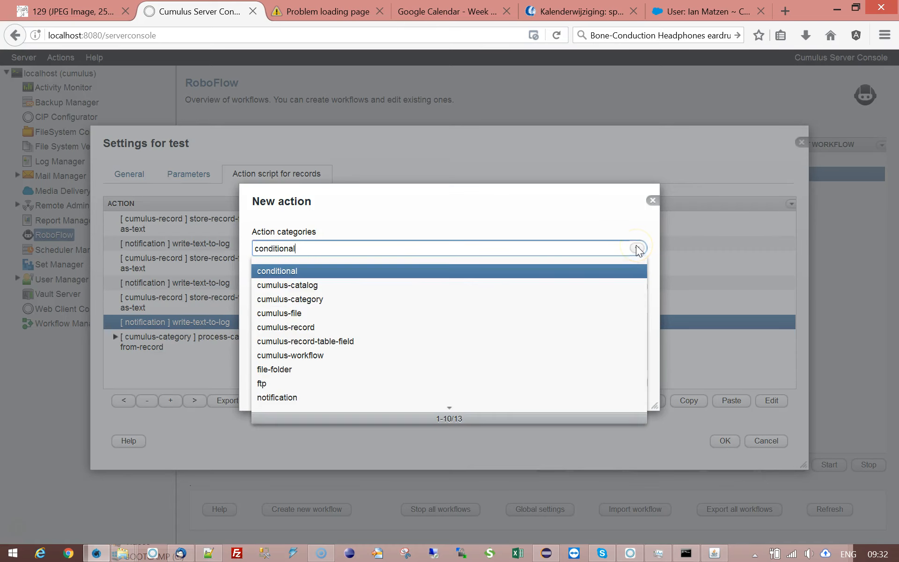
{"action": "scroll", "coordinate": [357, 347], "scroll_direction": "down", "scroll_amount": 1}
{"action": "left_click", "coordinate": [285, 302]}
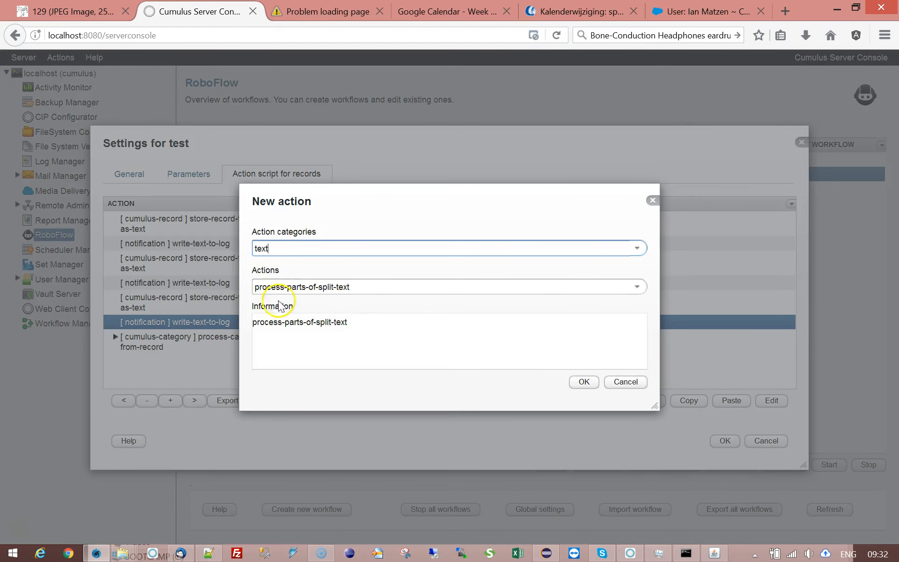
{"action": "left_click", "coordinate": [590, 385]}
Step: Set process-parts-of-split-text to split #TAG($categoriespath)TAG# at commas into the output variable my$catpath
{"action": "left_click", "coordinate": [485, 233]}
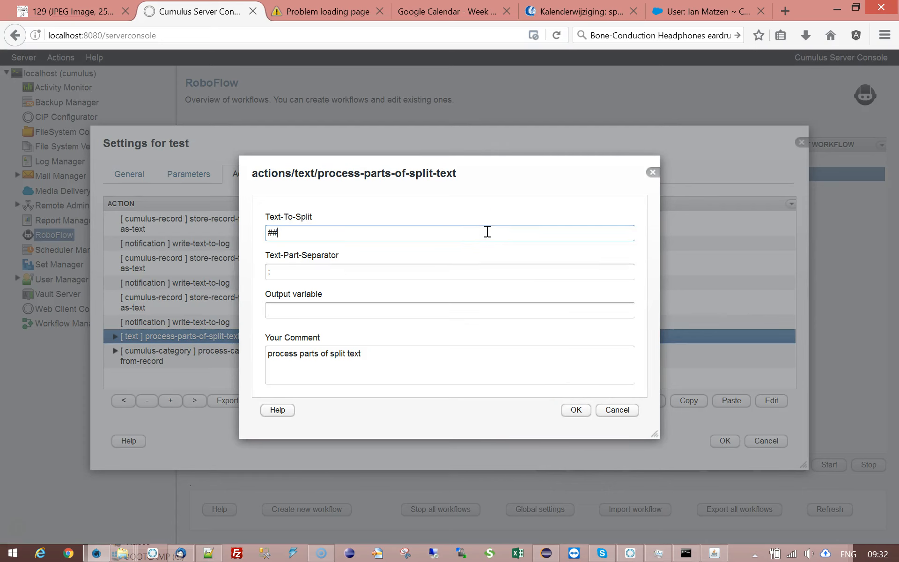
{"action": "left_click", "coordinate": [624, 349]}
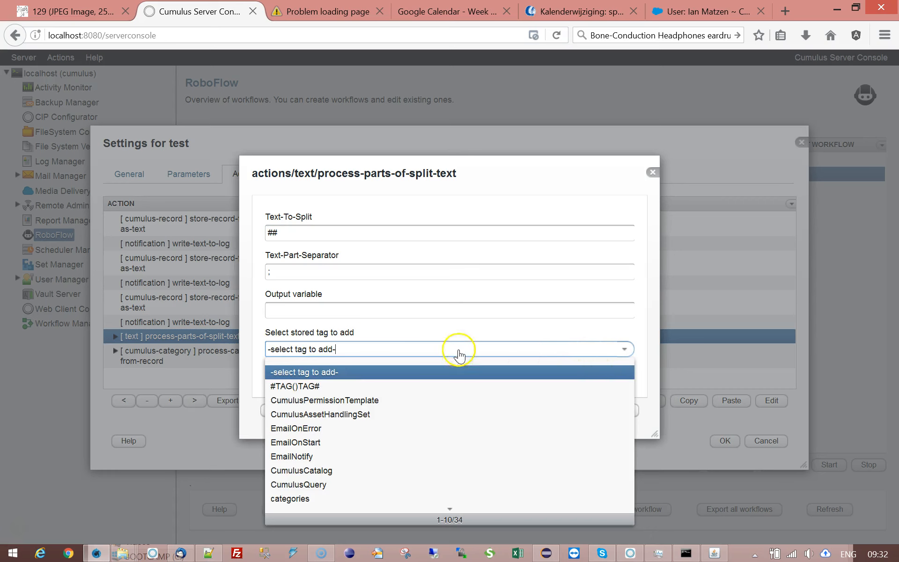
{"action": "scroll", "coordinate": [345, 452], "scroll_direction": "down", "scroll_amount": 1}
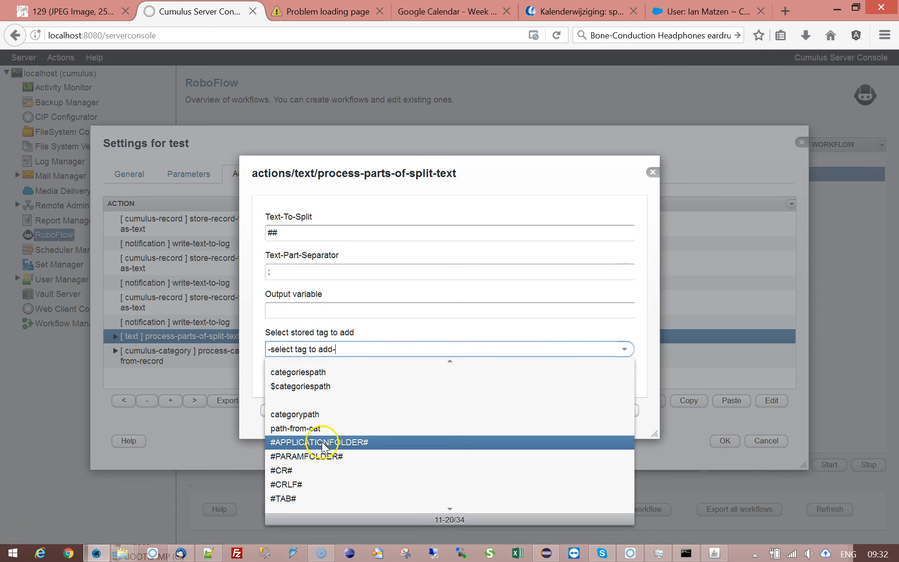
{"action": "left_click", "coordinate": [318, 386]}
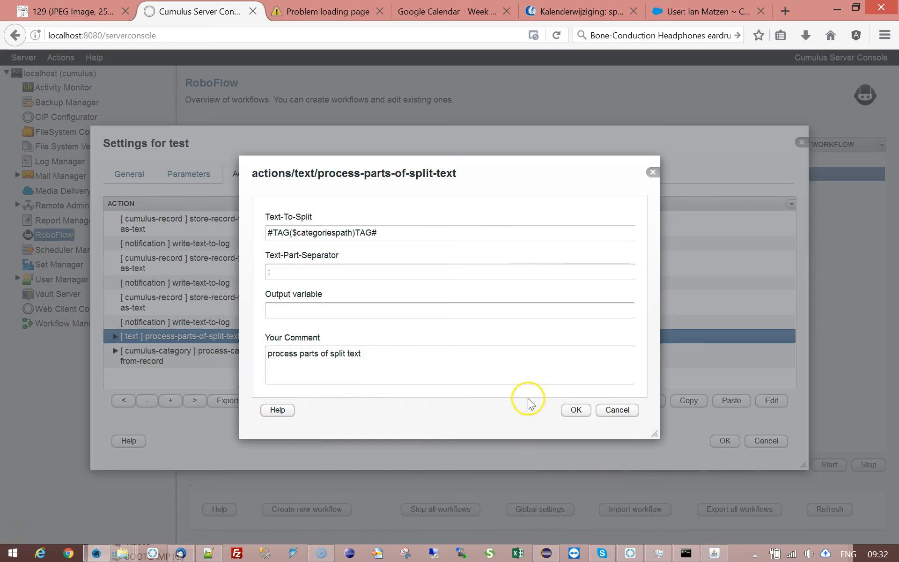
{"action": "double_click", "coordinate": [281, 272]}
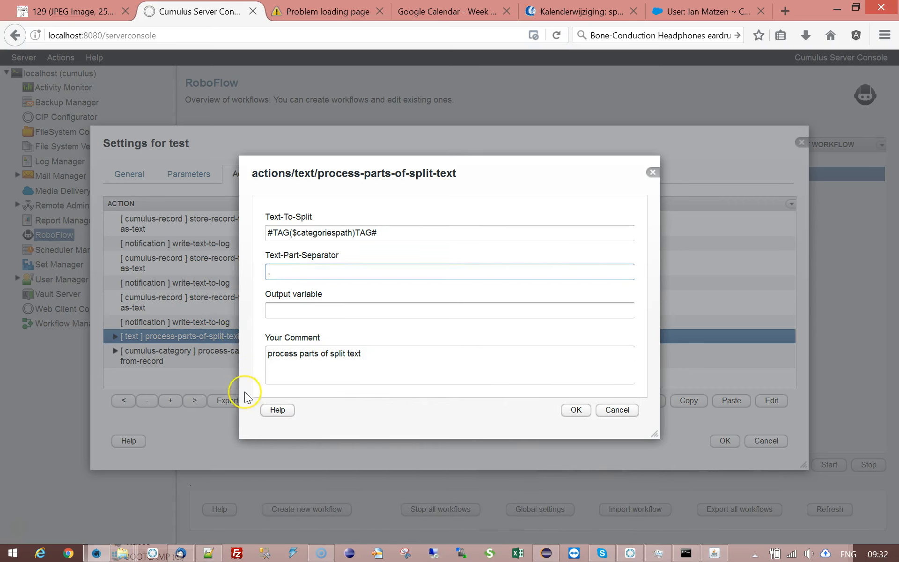
{"action": "left_click", "coordinate": [306, 311]}
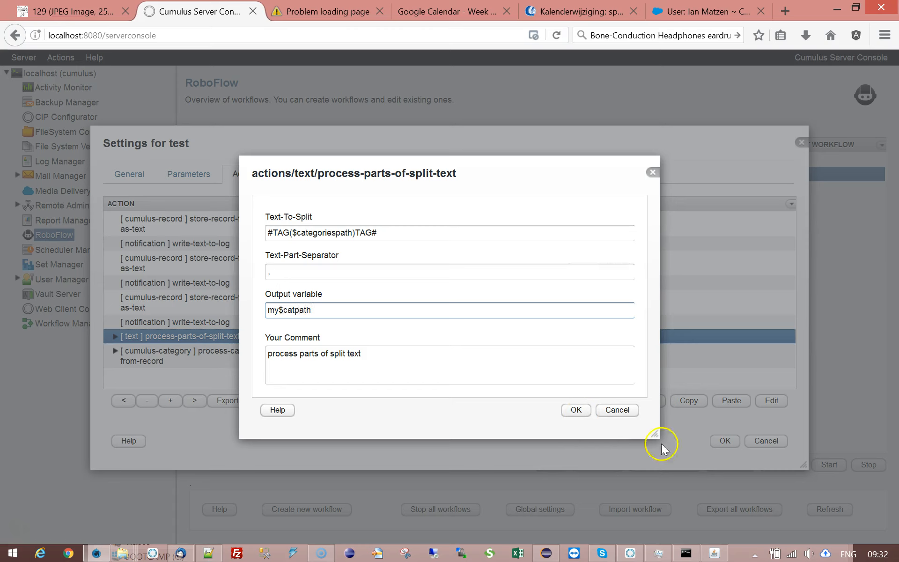
{"action": "left_click", "coordinate": [577, 410]}
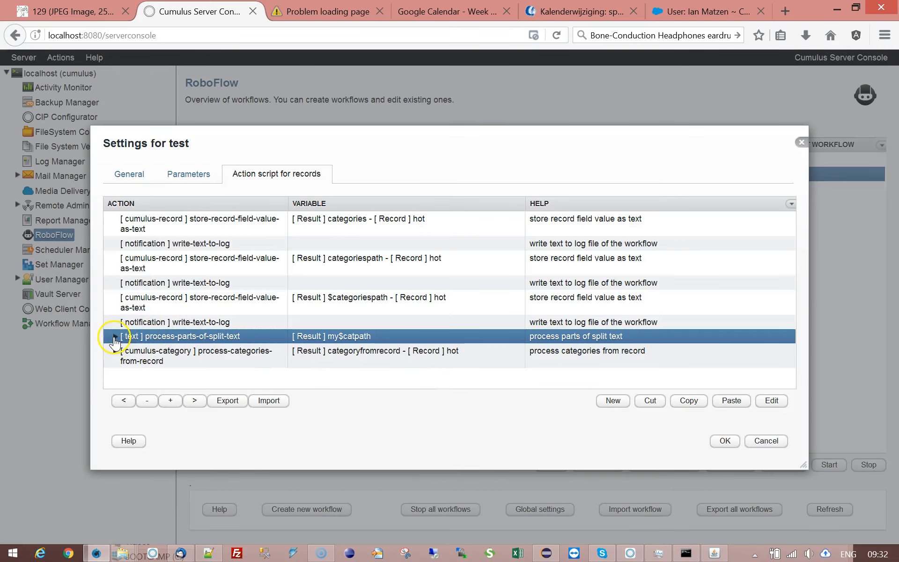
Step: Add the cumulus-category action store-category-from-path inside the process-parts-of-split-text action
{"action": "left_click", "coordinate": [114, 337]}
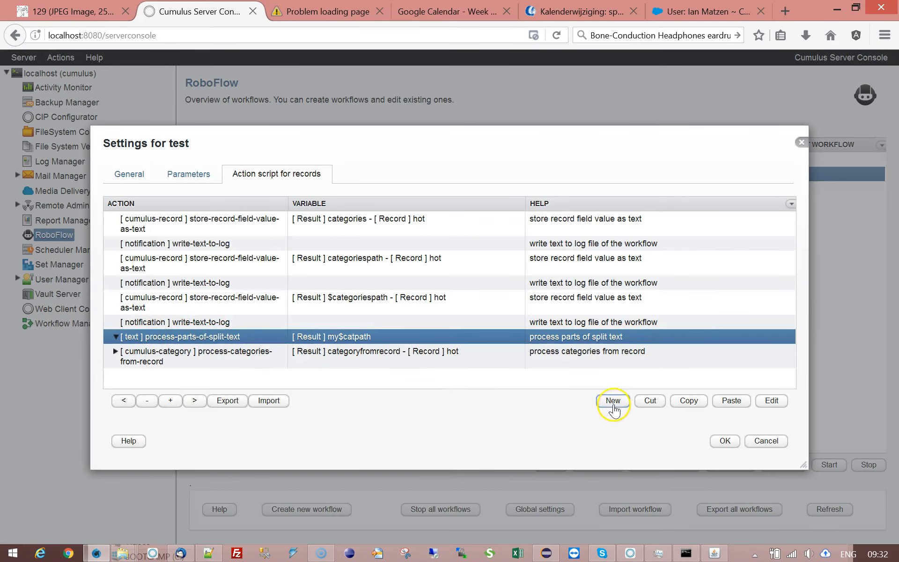
{"action": "left_click", "coordinate": [614, 410]}
{"action": "left_click", "coordinate": [643, 249]}
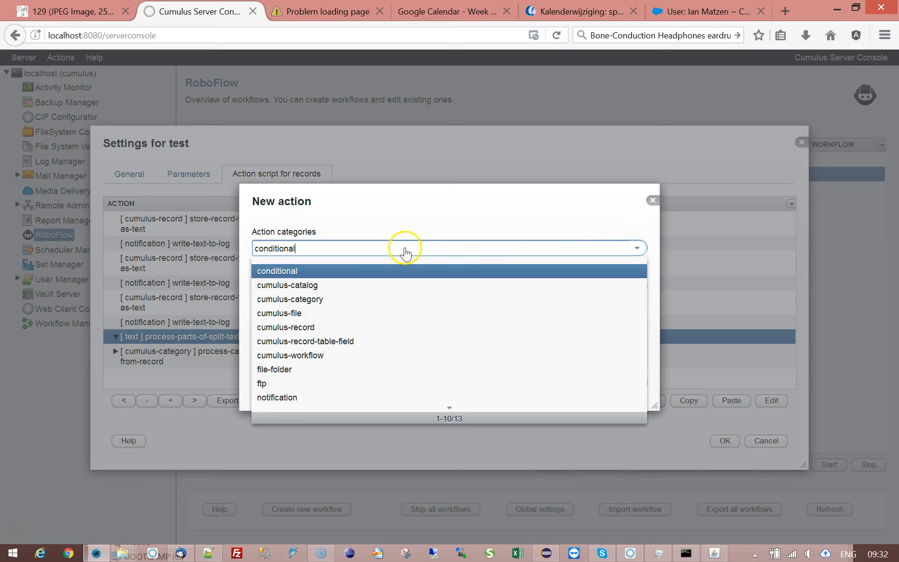
{"action": "left_click", "coordinate": [282, 298]}
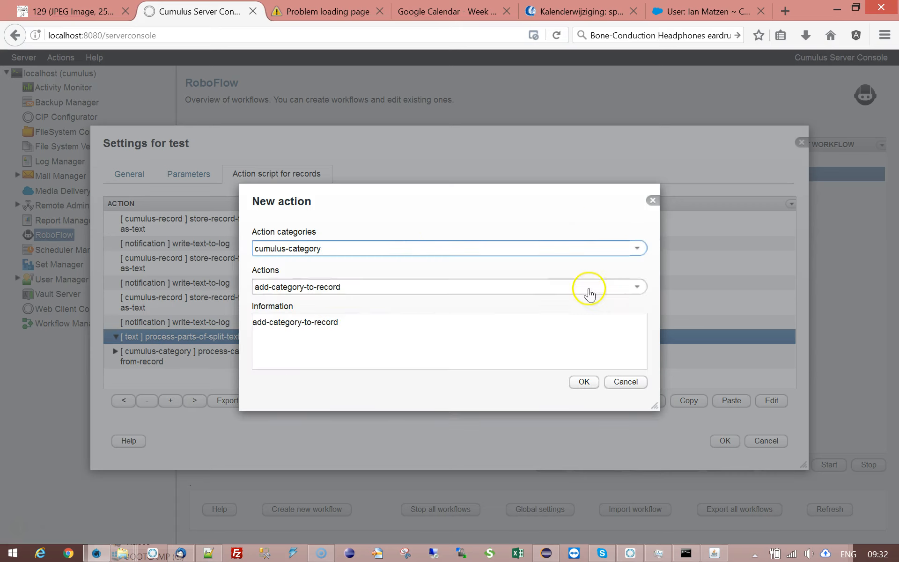
{"action": "left_click", "coordinate": [639, 289]}
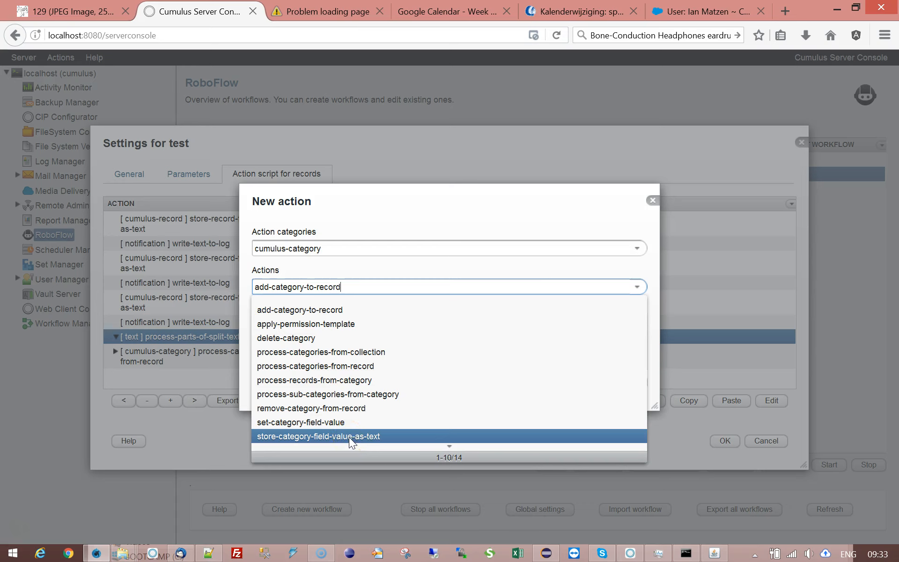
{"action": "scroll", "coordinate": [348, 438], "scroll_direction": "down", "scroll_amount": 1}
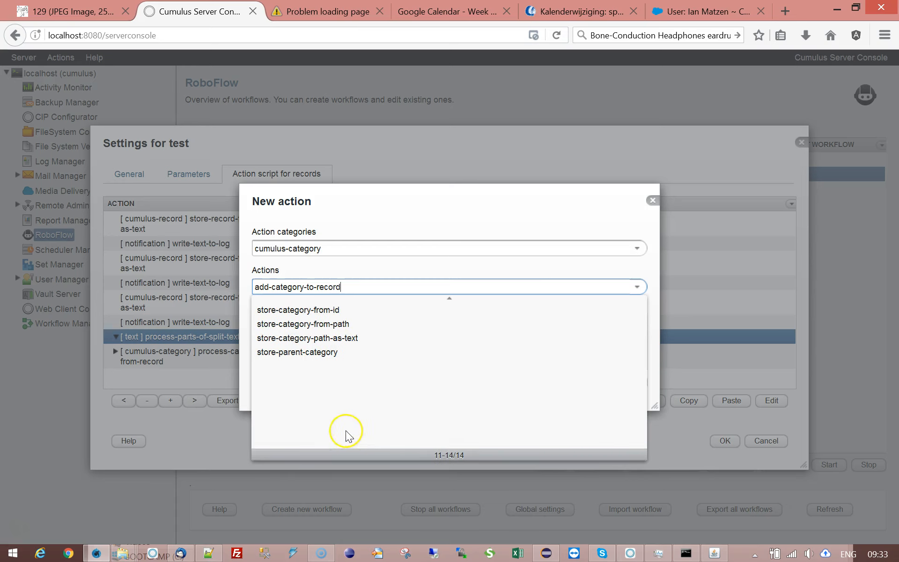
{"action": "left_click", "coordinate": [321, 325]}
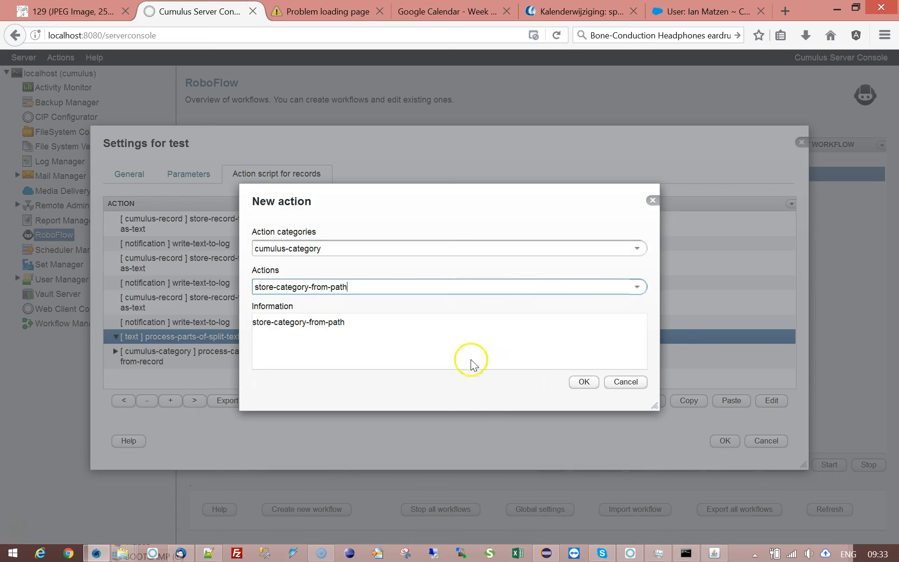
{"action": "left_click", "coordinate": [582, 380]}
Step: Set store-category-from-path to use the catalog variable hot and the category path #TAG(my$catpath)TAG#
{"action": "left_click", "coordinate": [578, 215]}
{"action": "left_click", "coordinate": [286, 244]}
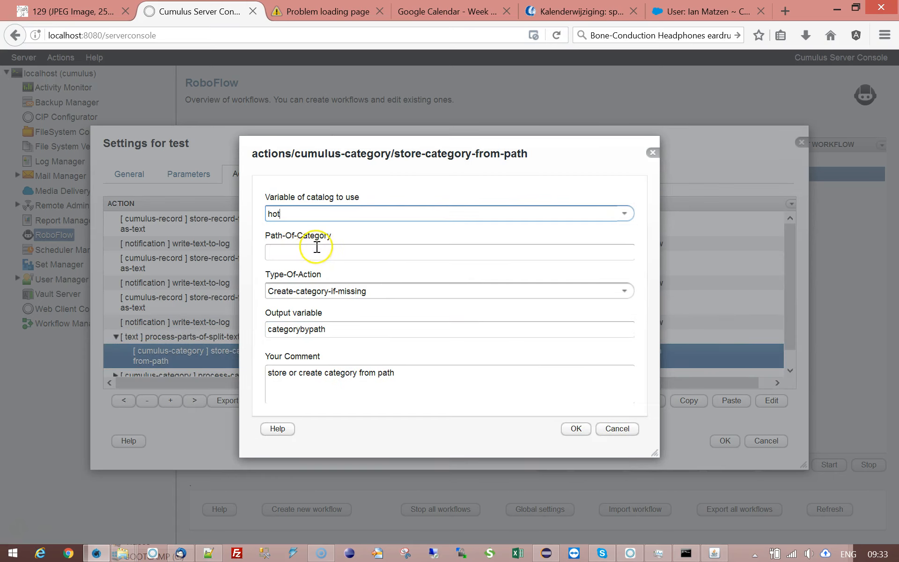
{"action": "left_click", "coordinate": [279, 252]}
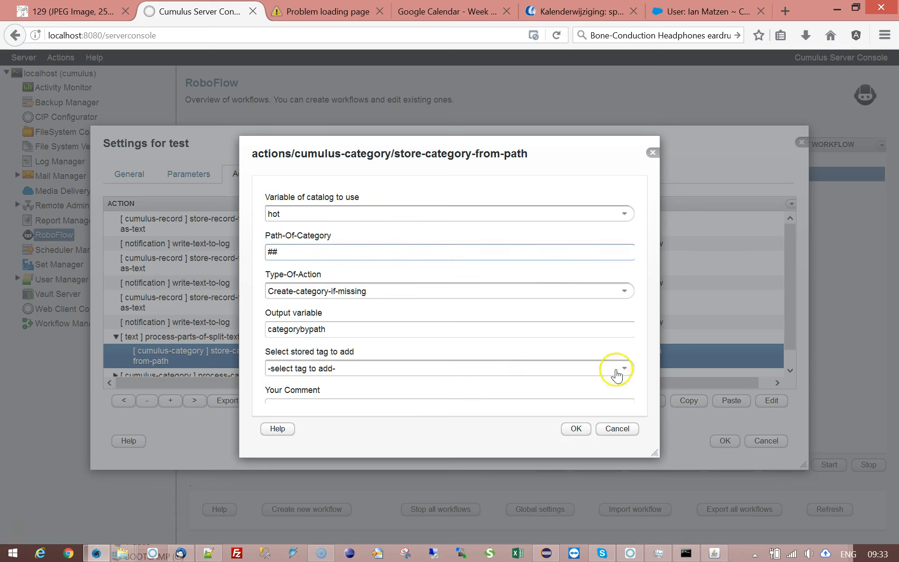
{"action": "left_click", "coordinate": [625, 368]}
{"action": "scroll", "coordinate": [370, 406], "scroll_direction": "down", "scroll_amount": 2}
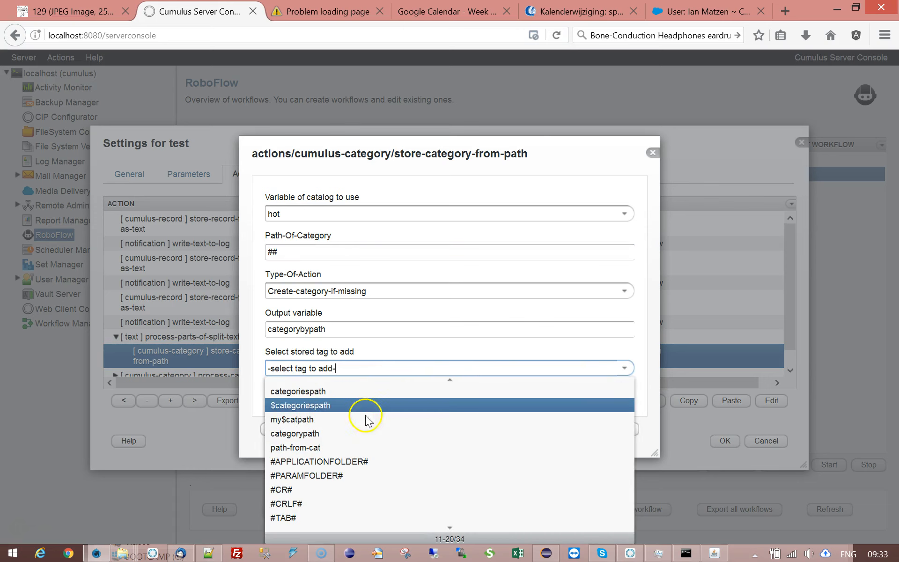
{"action": "left_click", "coordinate": [281, 419]}
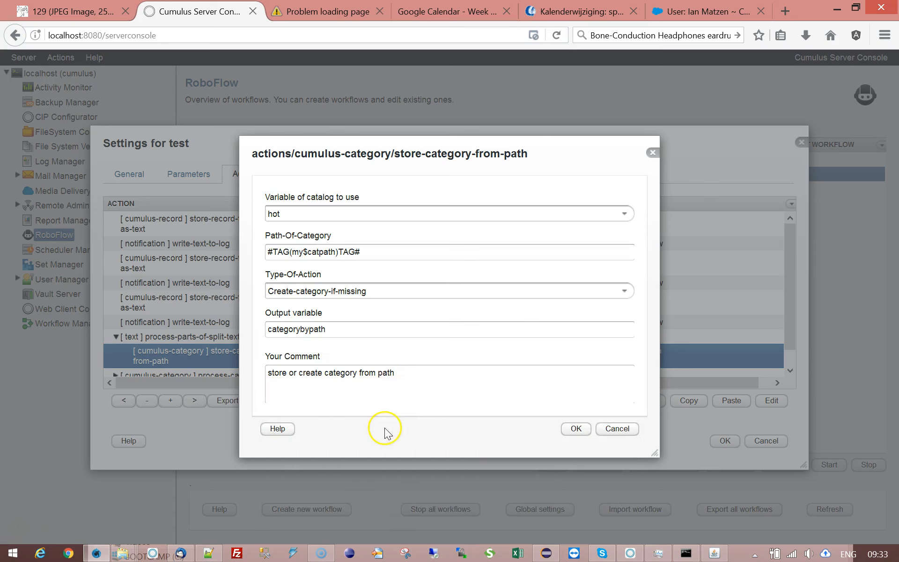
Step: Set the store-category-from-path action's type to Fail-if-category-missing and its output variable to my$category
{"action": "left_click", "coordinate": [623, 293]}
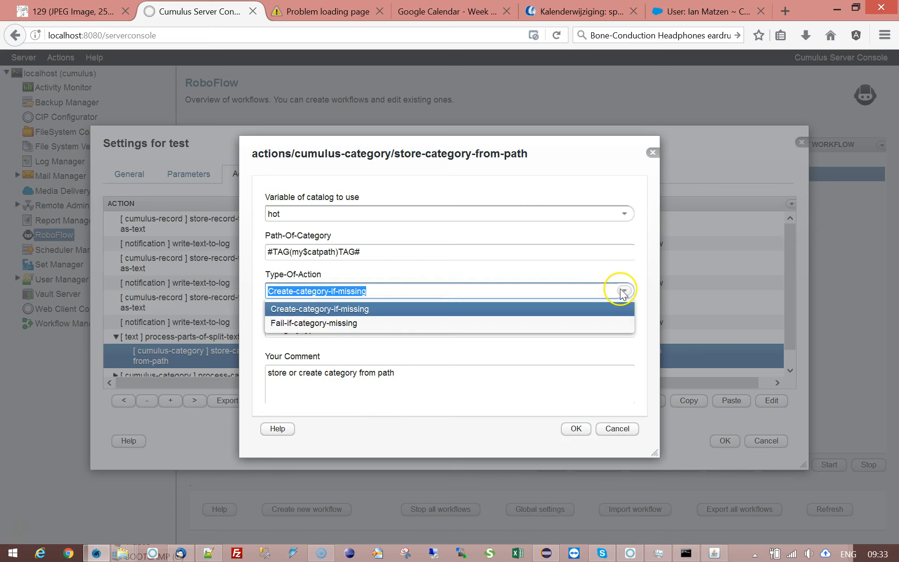
{"action": "left_click", "coordinate": [335, 322]}
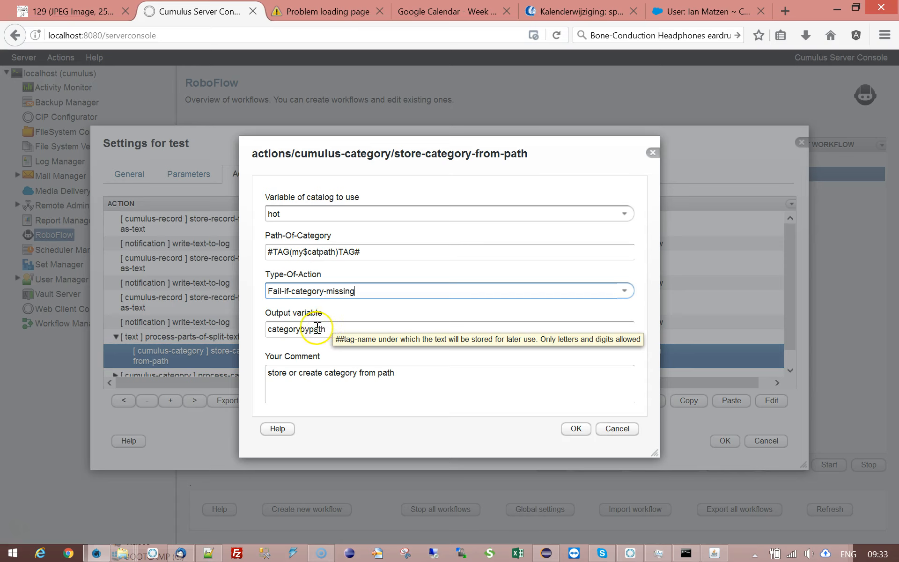
{"action": "left_click_drag", "start_coordinate": [326, 329], "coordinate": [209, 324]}
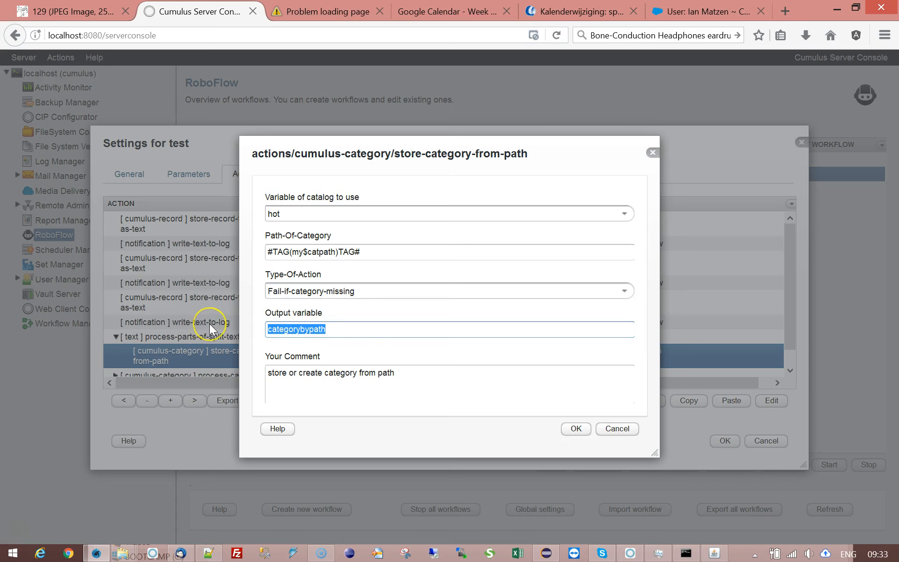
{"action": "type", "text": "my$c"}
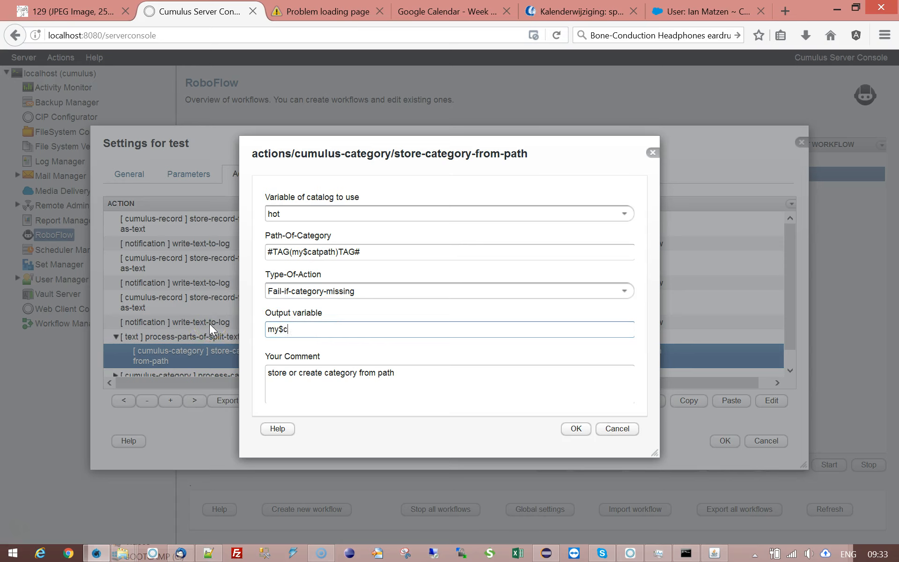
{"action": "type", "text": "ategory"}
{"action": "left_click", "coordinate": [577, 429]}
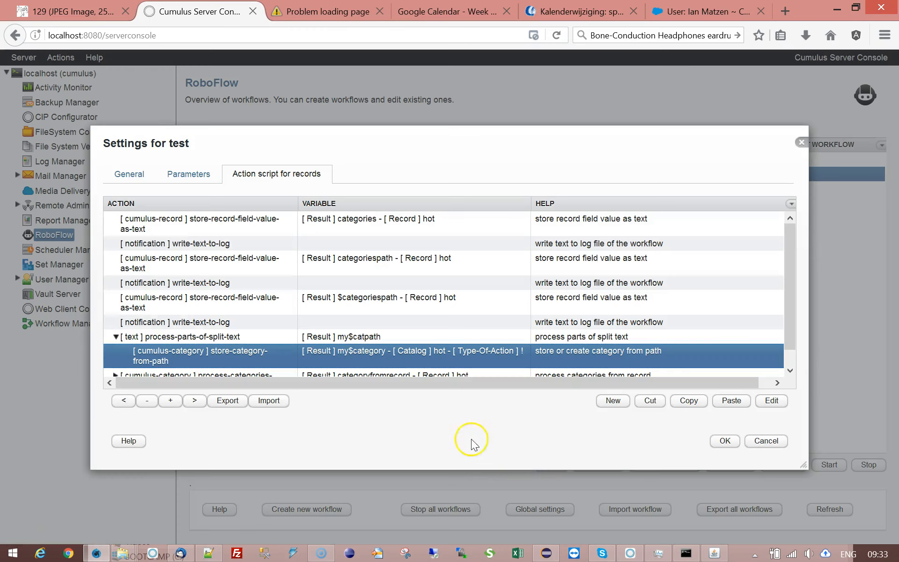
Step: Copy the write-text-to-log action above process-parts-of-split-text and paste it after store-category-from-path inside that split action
{"action": "left_click_drag", "start_coordinate": [791, 240], "coordinate": [794, 277]}
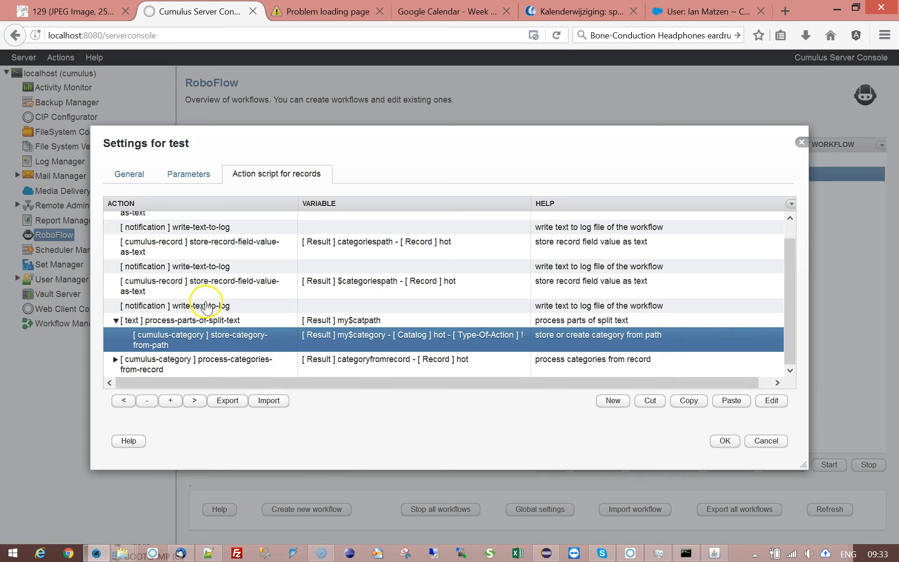
{"action": "left_click", "coordinate": [206, 307]}
{"action": "left_click", "coordinate": [680, 402]}
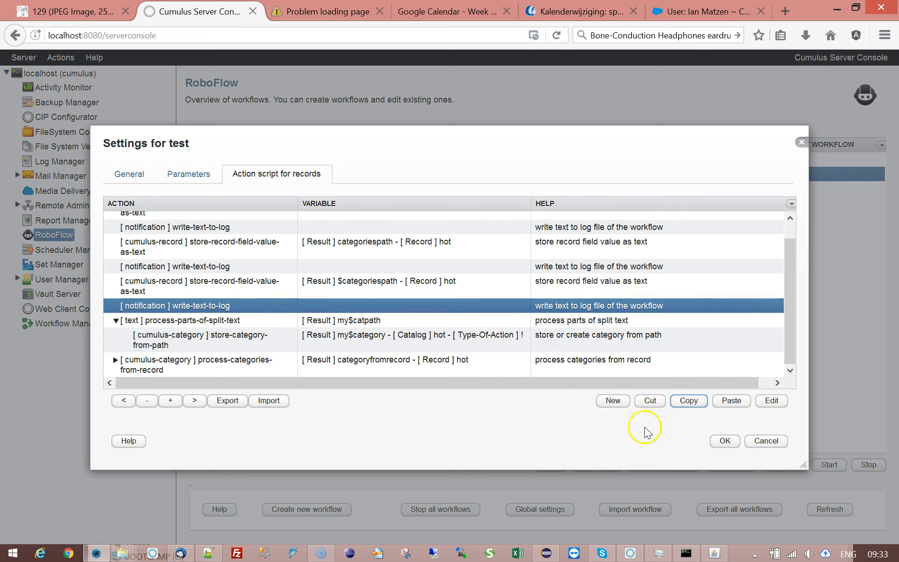
{"action": "left_click", "coordinate": [206, 336]}
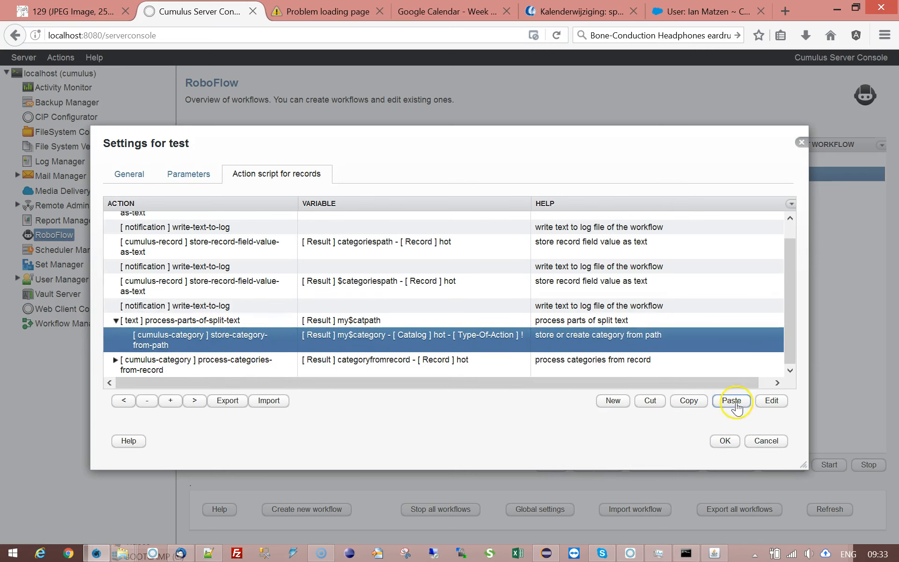
{"action": "left_click", "coordinate": [737, 407]}
{"action": "scroll", "coordinate": [787, 300], "scroll_direction": "down", "scroll_amount": 2}
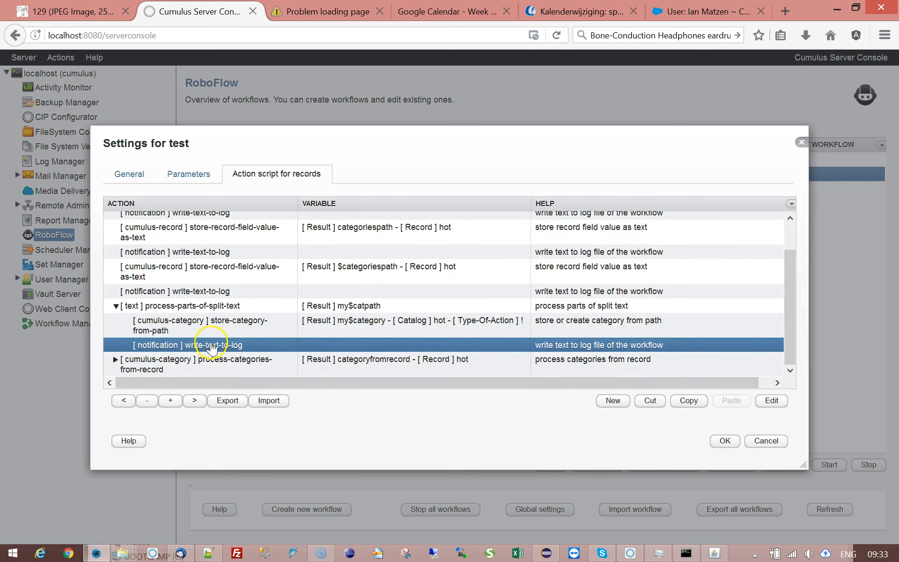
Step: Change the pasted write-text-to-log action's text to "parced $Categorypaths: #TAG(my$catpath)TAG#"
{"action": "double_click", "coordinate": [327, 343]}
{"action": "type", "text": "parced"}
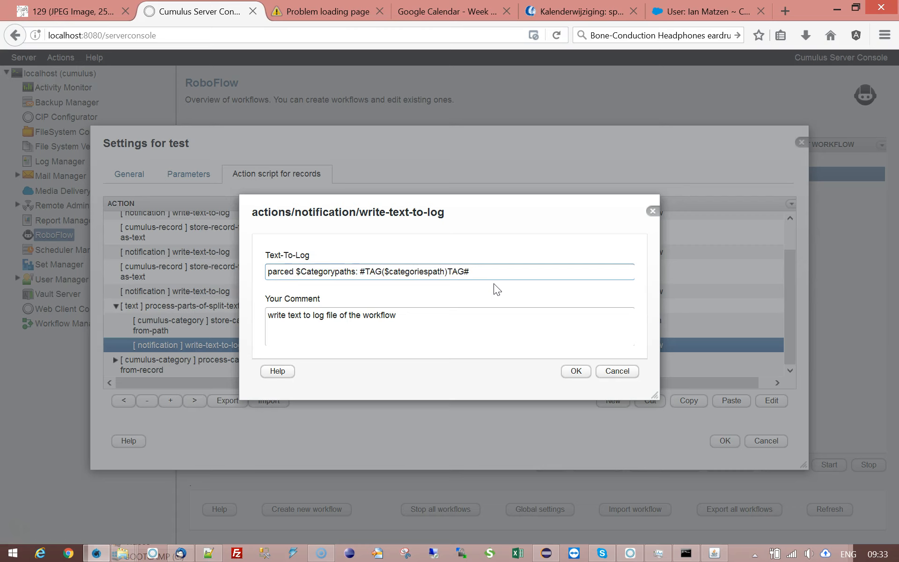
{"action": "type", "text": "my"}
{"action": "key", "text": "Right"}
{"action": "key", "text": "Right"}
{"action": "key", "text": "Right"}
{"action": "key", "text": "shift+Right"}
{"action": "key", "text": "shift+Right"}
{"action": "key", "text": "shift+Right"}
{"action": "key", "text": "shift+Right"}
{"action": "key", "text": "shift+Right"}
{"action": "key", "text": "shift+Right"}
{"action": "key", "text": "shift+Right"}
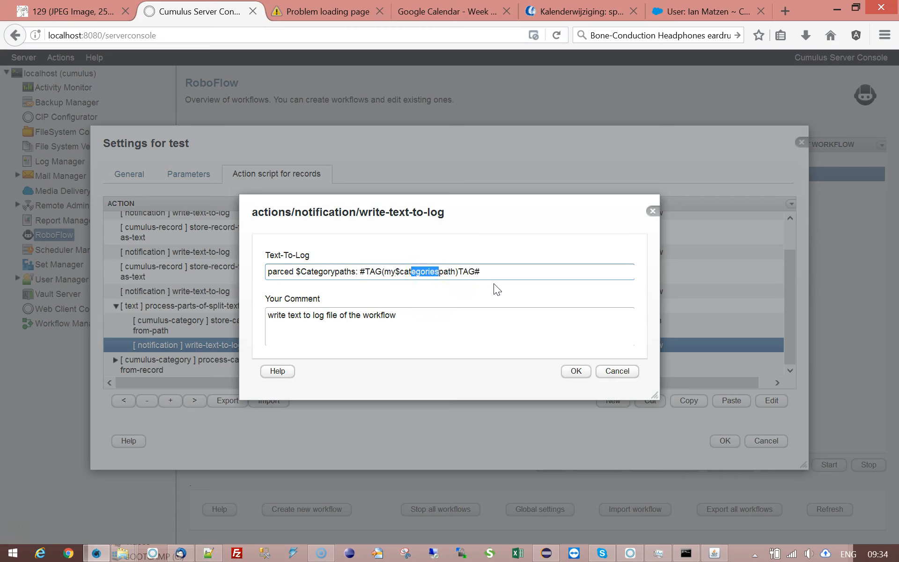
{"action": "key", "text": "Delete"}
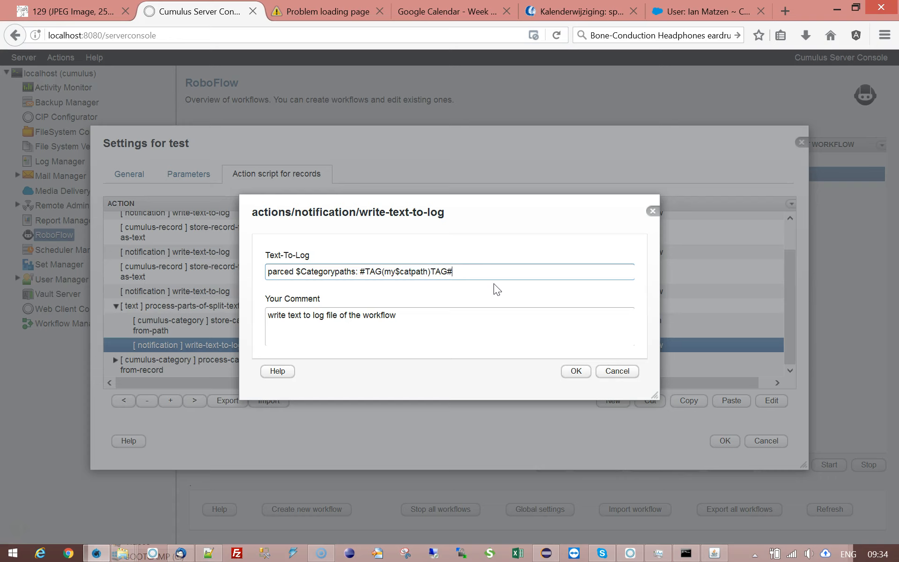
{"action": "double_click", "coordinate": [406, 271]}
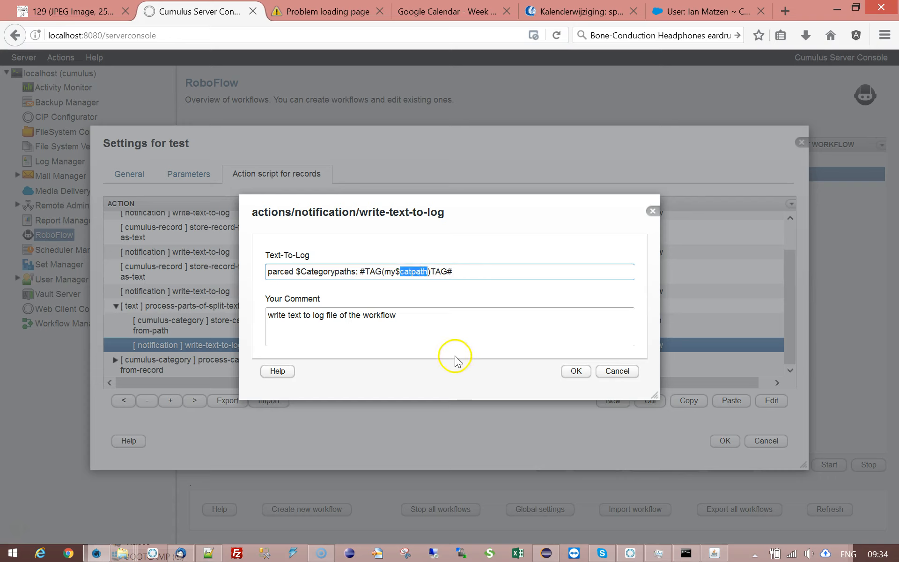
{"action": "left_click", "coordinate": [576, 371]}
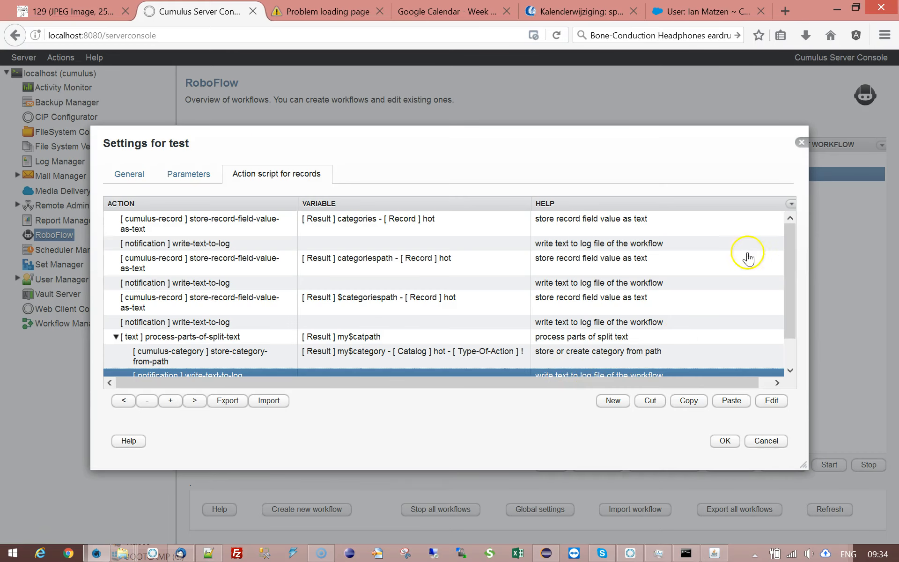
Step: Save the test workflow's settings and run the workflow twice
{"action": "scroll", "coordinate": [791, 281], "scroll_direction": "down", "scroll_amount": 1}
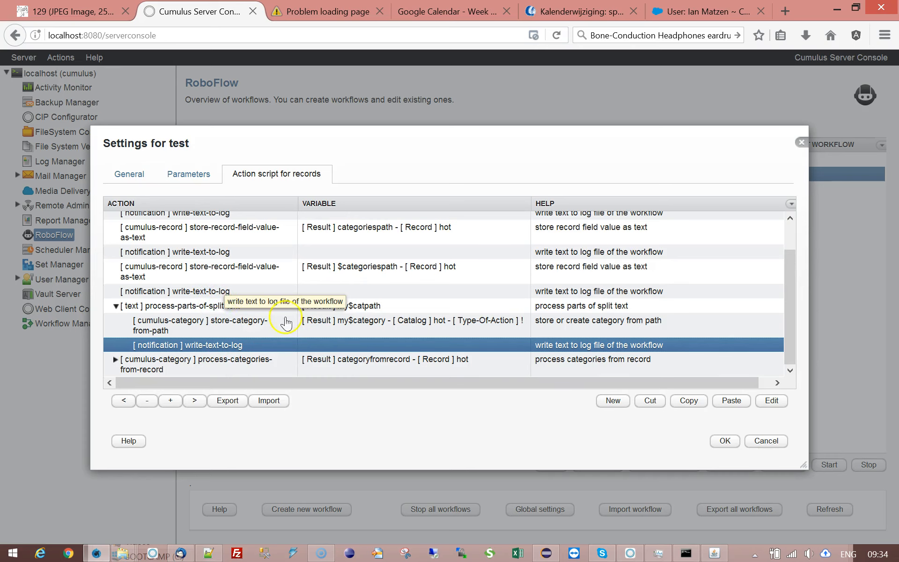
{"action": "left_click", "coordinate": [716, 445]}
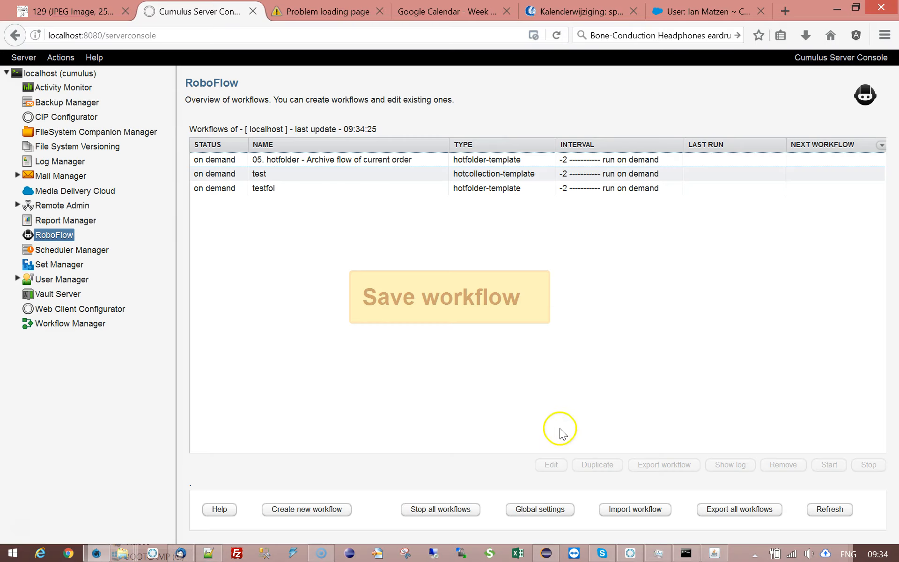
{"action": "left_click", "coordinate": [315, 175]}
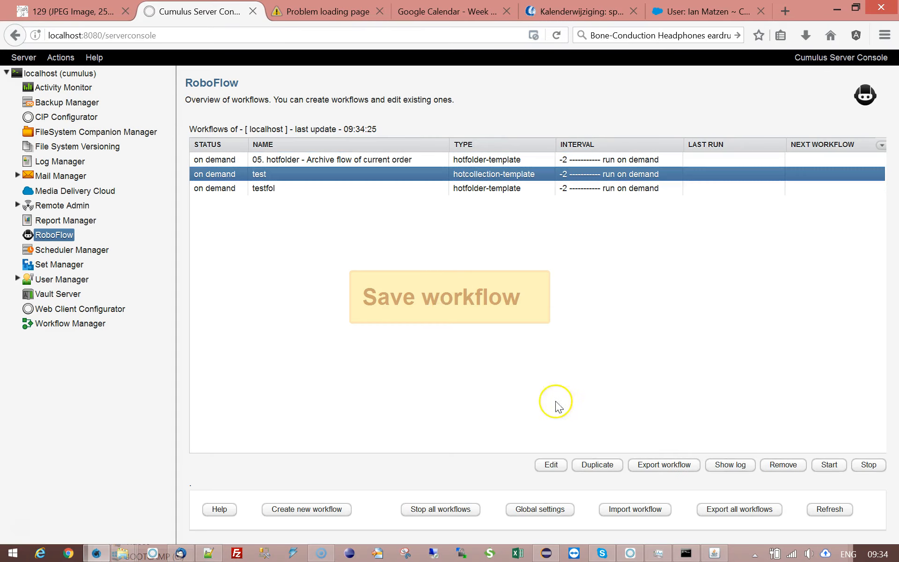
{"action": "left_click", "coordinate": [828, 465]}
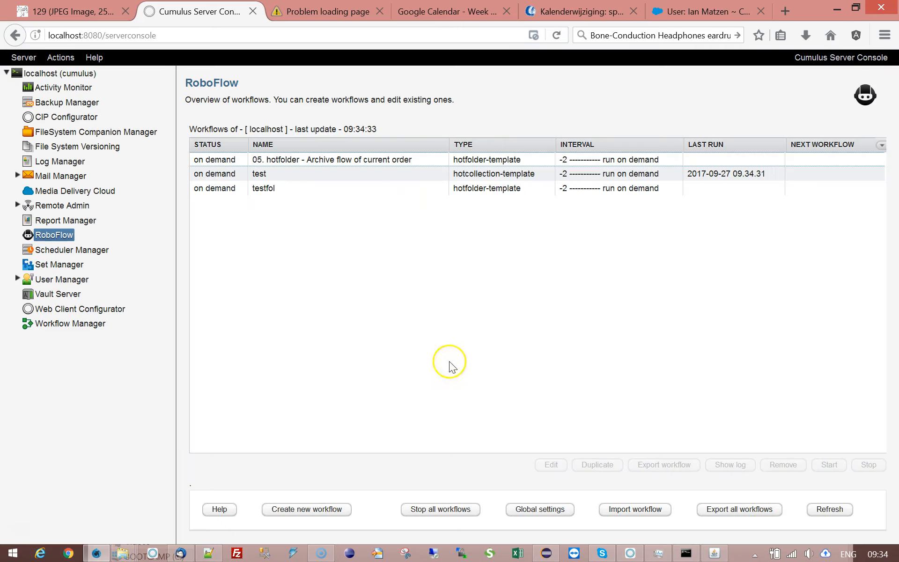
{"action": "left_click", "coordinate": [368, 176]}
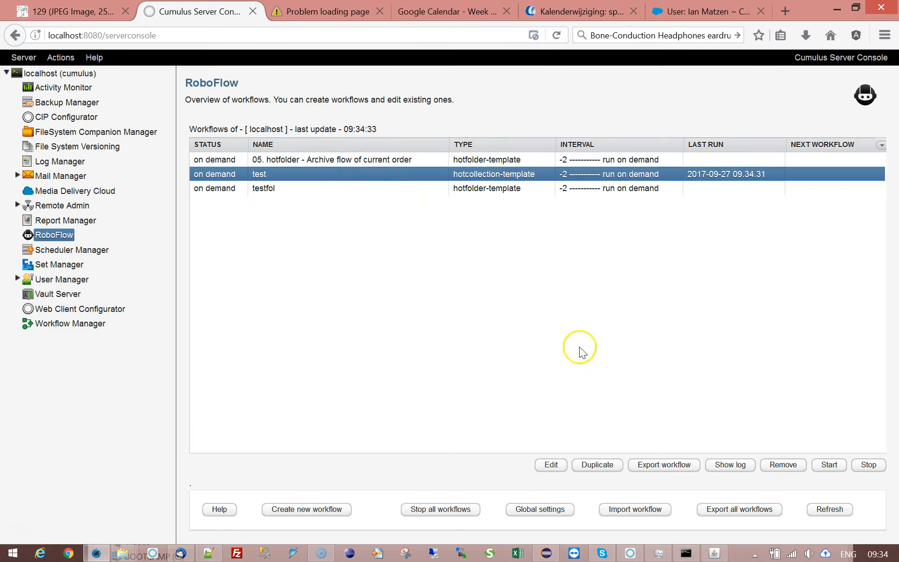
{"action": "left_click", "coordinate": [829, 464]}
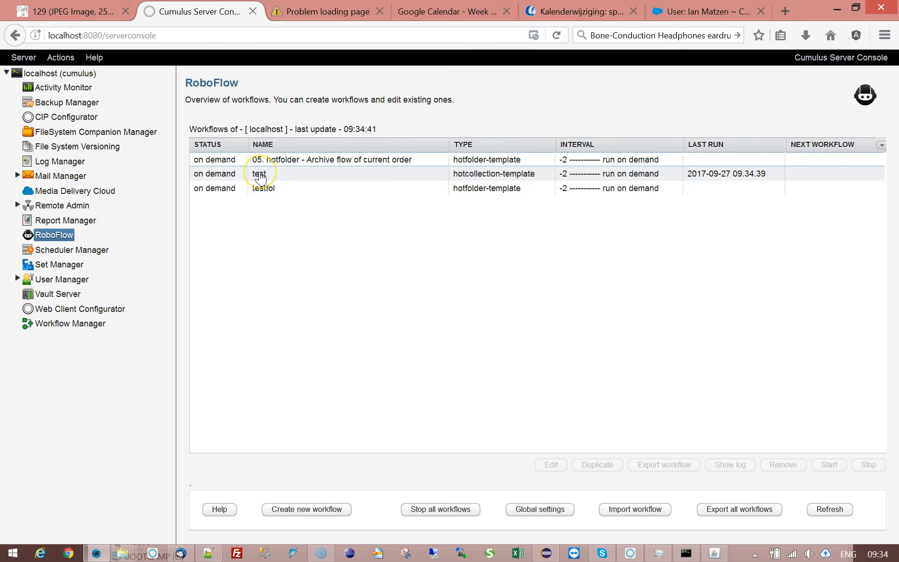
Step: Open the test workflow's log and examine the "path from cat" entries of the latest run
{"action": "left_click", "coordinate": [260, 174]}
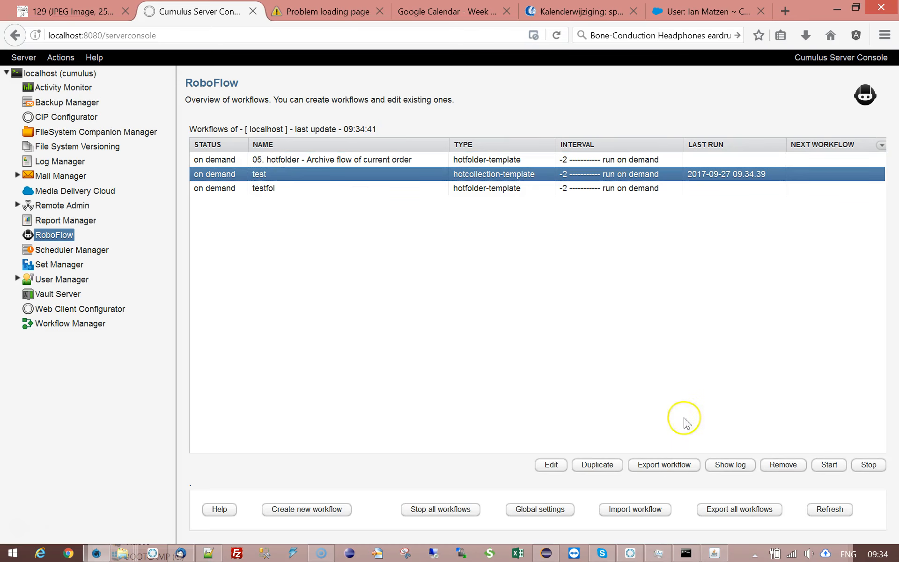
{"action": "left_click", "coordinate": [732, 465]}
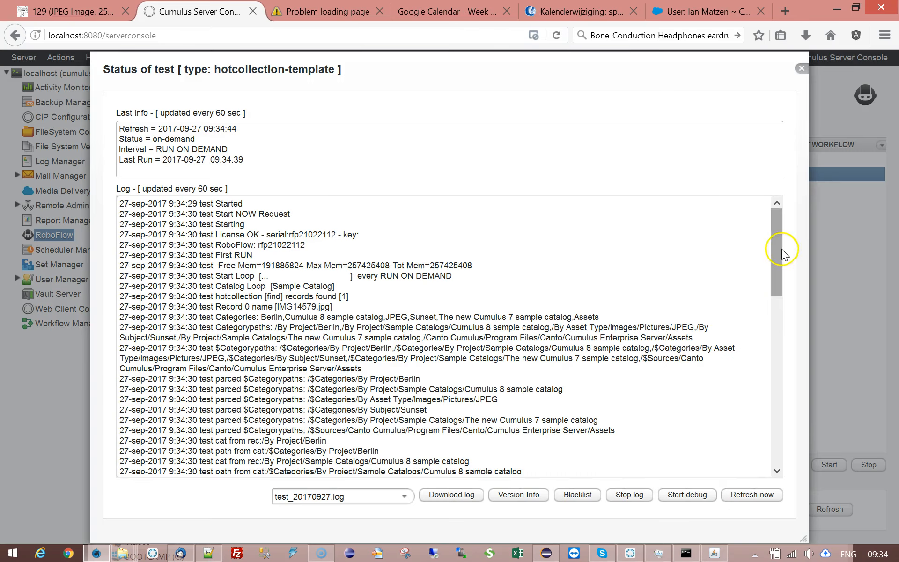
{"action": "left_click_drag", "start_coordinate": [775, 246], "coordinate": [803, 466]}
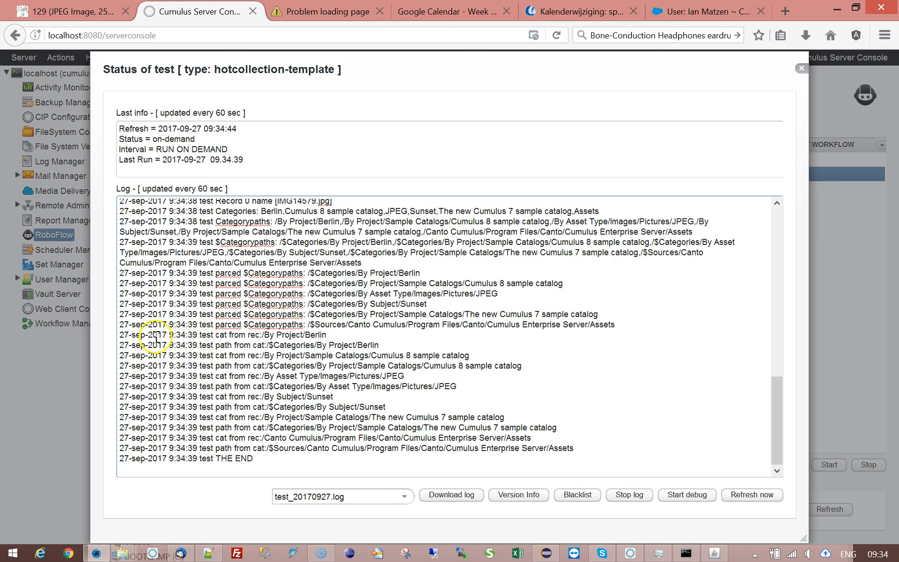
{"action": "left_click", "coordinate": [207, 346]}
{"action": "left_click_drag", "start_coordinate": [217, 346], "coordinate": [417, 346]}
{"action": "left_click", "coordinate": [334, 349]}
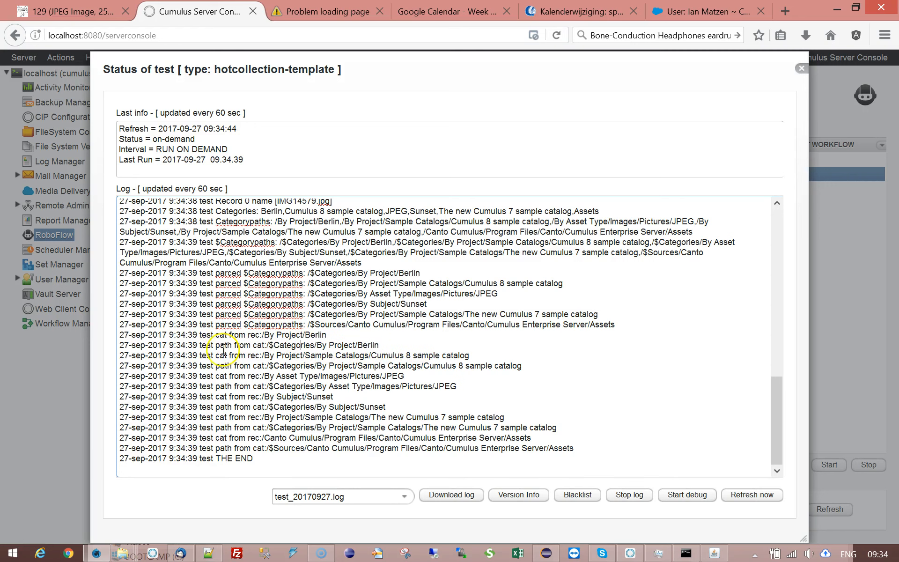
{"action": "left_click_drag", "start_coordinate": [186, 346], "coordinate": [407, 344]}
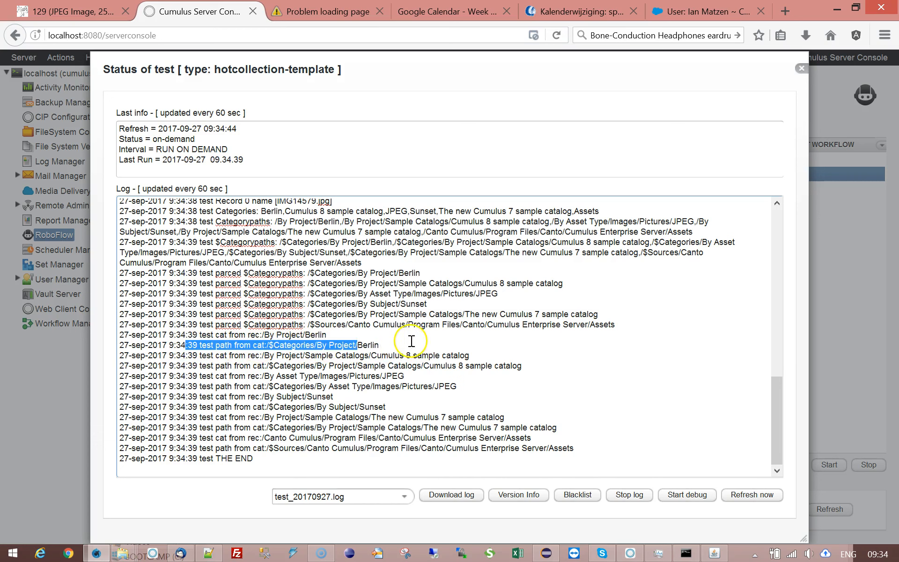
{"action": "left_click", "coordinate": [223, 346]}
{"action": "left_click", "coordinate": [347, 355]}
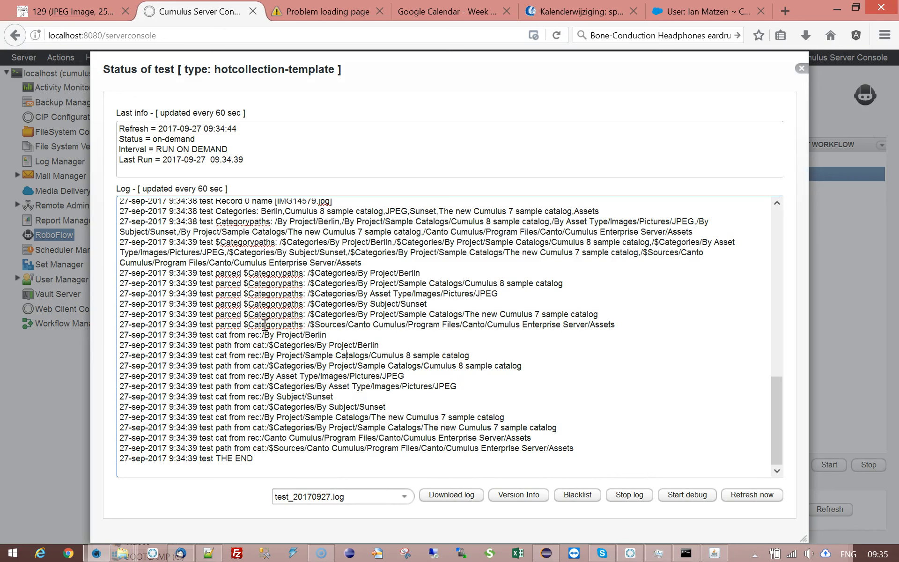
Step: Examine the individual category paths in the latest run's "parced $Categorypaths" log entries, including the $Sources path
{"action": "left_click_drag", "start_coordinate": [244, 274], "coordinate": [287, 276]}
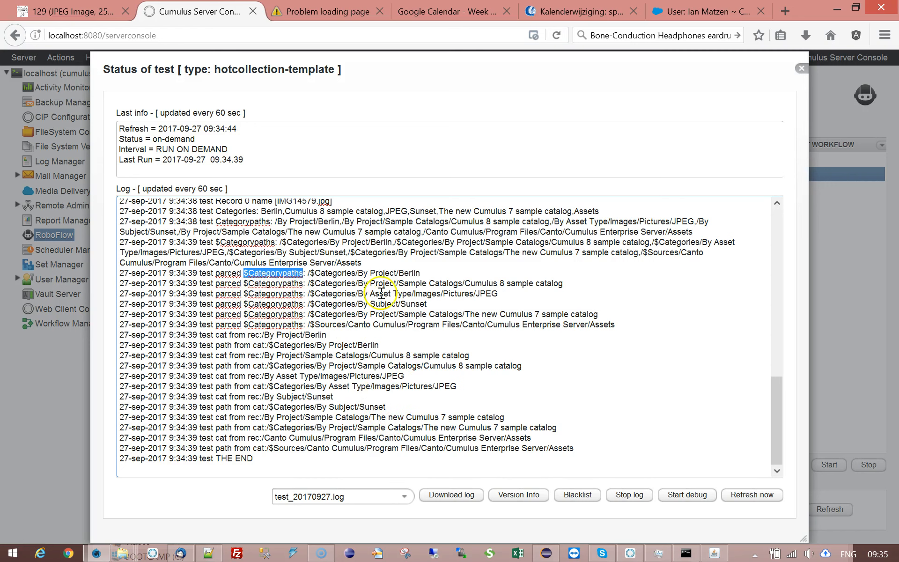
{"action": "left_click", "coordinate": [342, 275]}
{"action": "left_click_drag", "start_coordinate": [305, 273], "coordinate": [424, 273]}
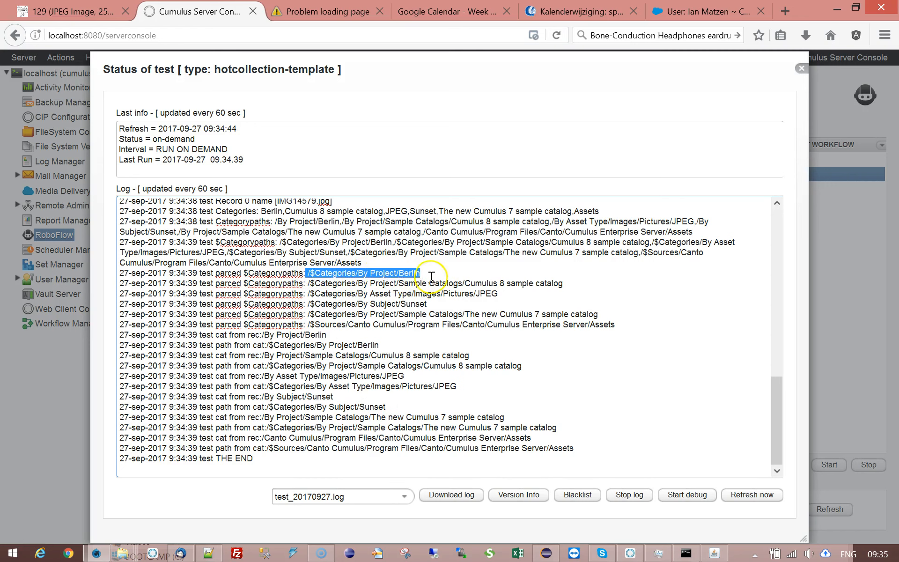
{"action": "left_click_drag", "start_coordinate": [307, 283], "coordinate": [490, 293]}
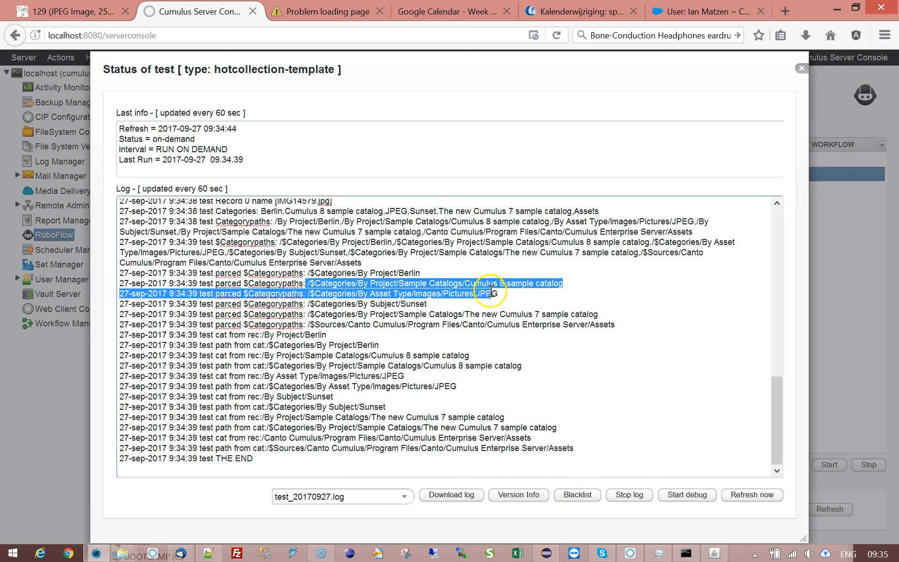
{"action": "left_click", "coordinate": [308, 324]}
{"action": "left_click_drag", "start_coordinate": [309, 325], "coordinate": [619, 333]}
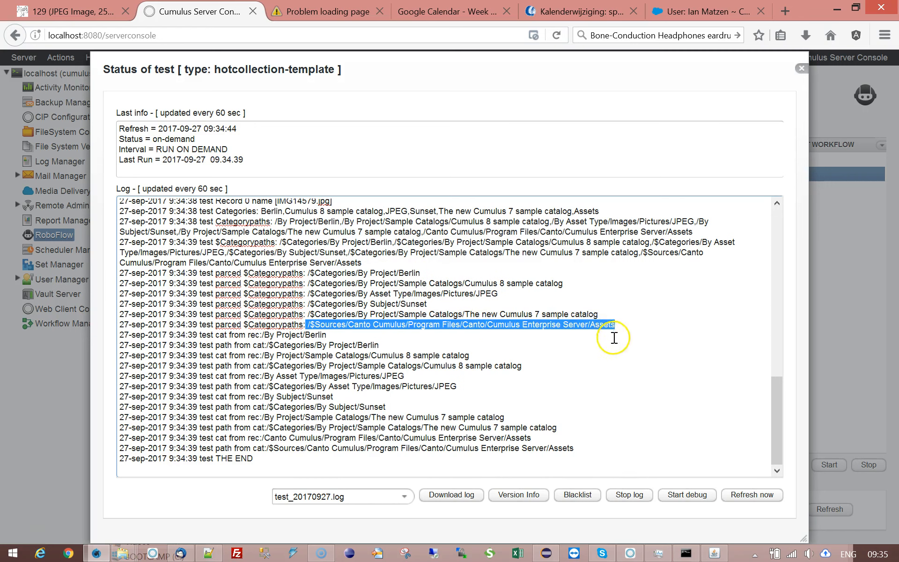
{"action": "left_click", "coordinate": [298, 325]}
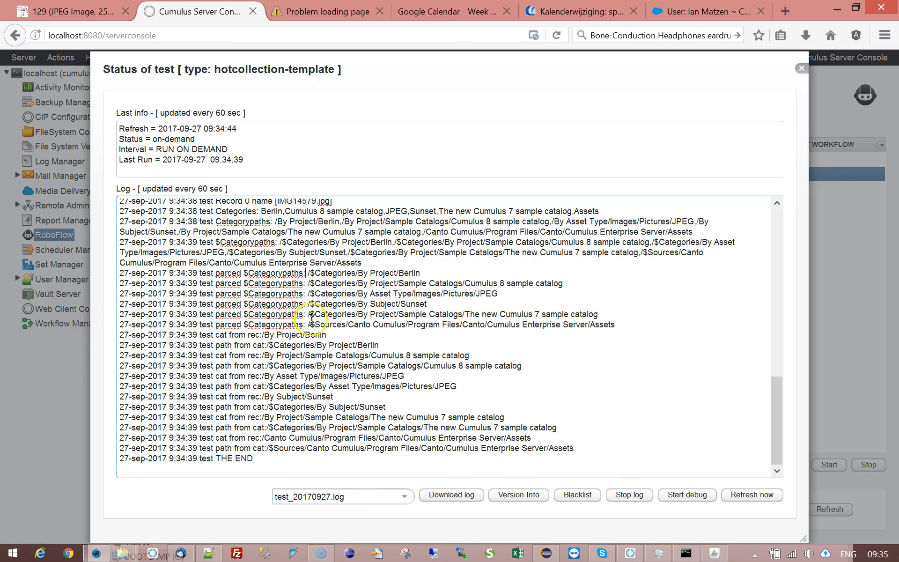
Step: Copy the /$Sources prefix from the log and reopen the test workflow's record action script with process-parts-of-split-text expanded
{"action": "left_click_drag", "start_coordinate": [305, 324], "coordinate": [341, 324]}
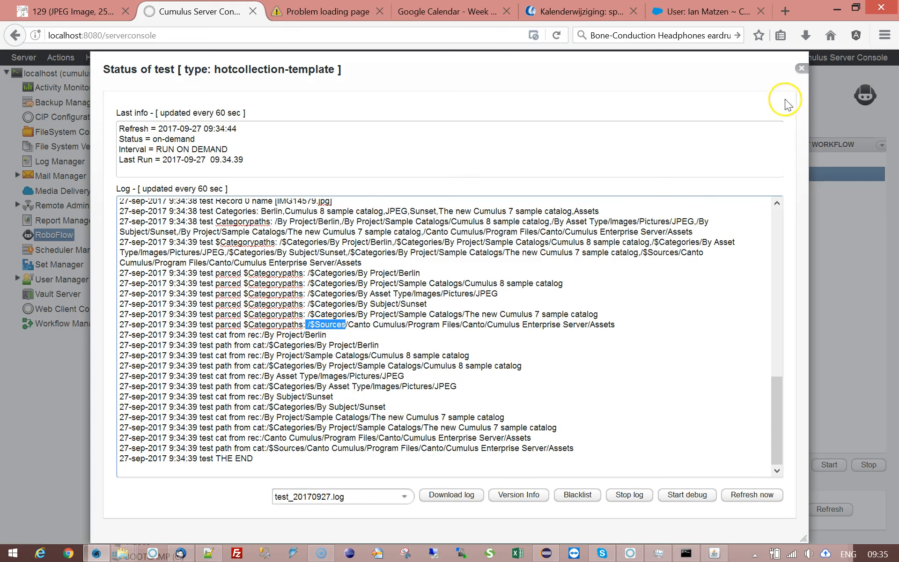
{"action": "left_click", "coordinate": [802, 69]}
{"action": "left_click", "coordinate": [552, 467]}
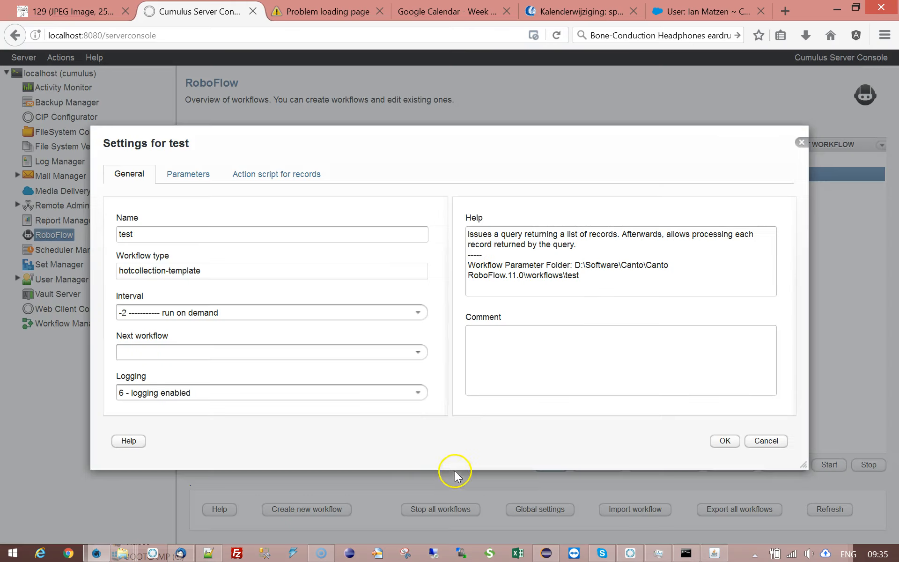
{"action": "left_click", "coordinate": [268, 175]}
{"action": "left_click", "coordinate": [190, 336]}
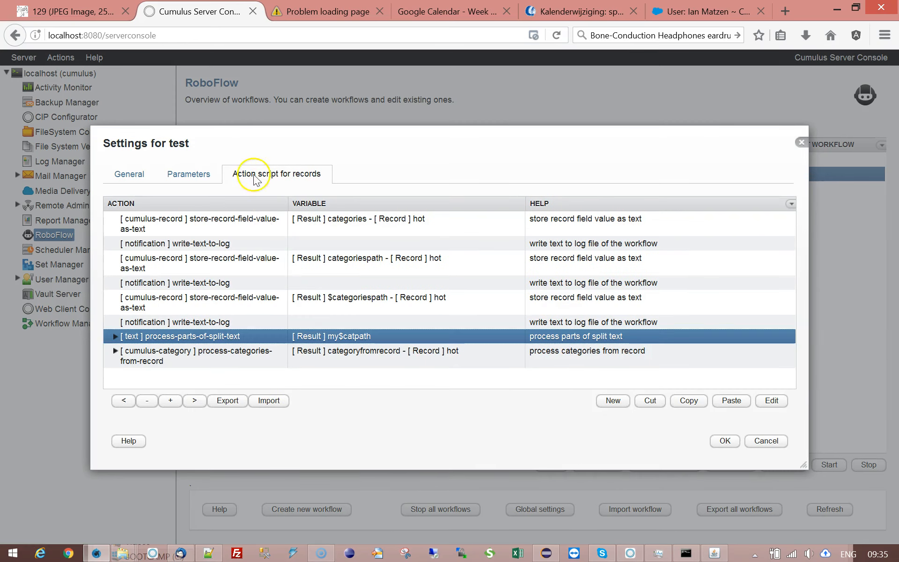
{"action": "left_click_drag", "start_coordinate": [226, 139], "coordinate": [187, 63]}
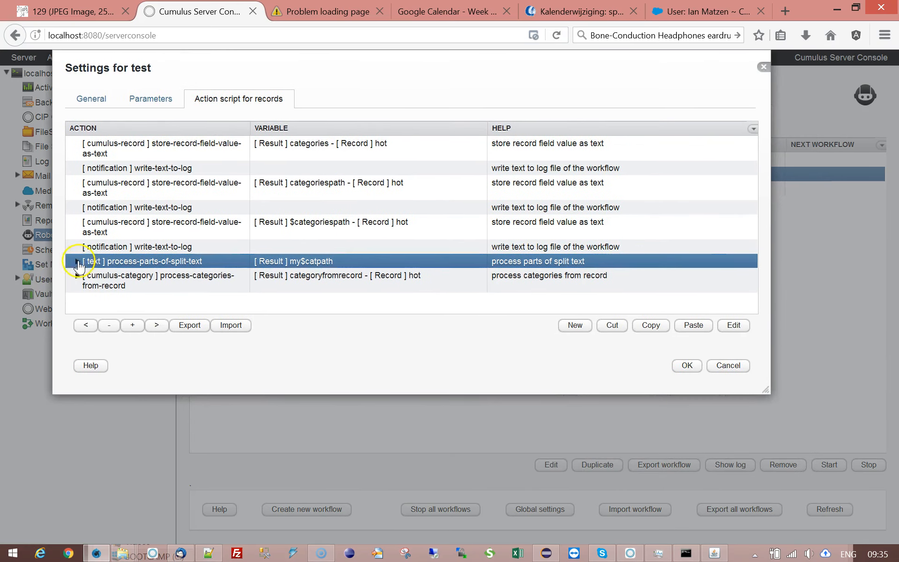
{"action": "left_click", "coordinate": [77, 261]}
{"action": "left_click", "coordinate": [133, 326]}
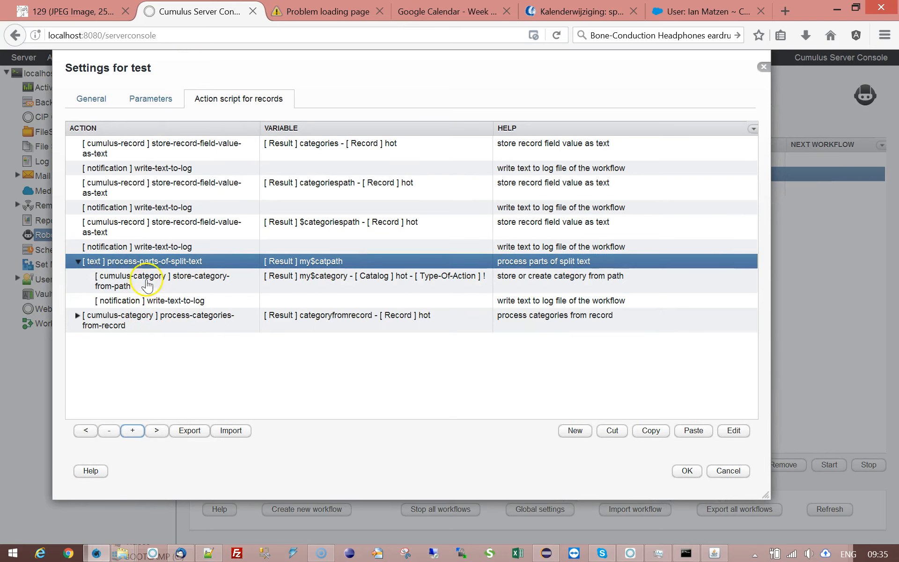
Step: Add a conditional test-text action inside process-parts-of-split-text
{"action": "left_click", "coordinate": [574, 429]}
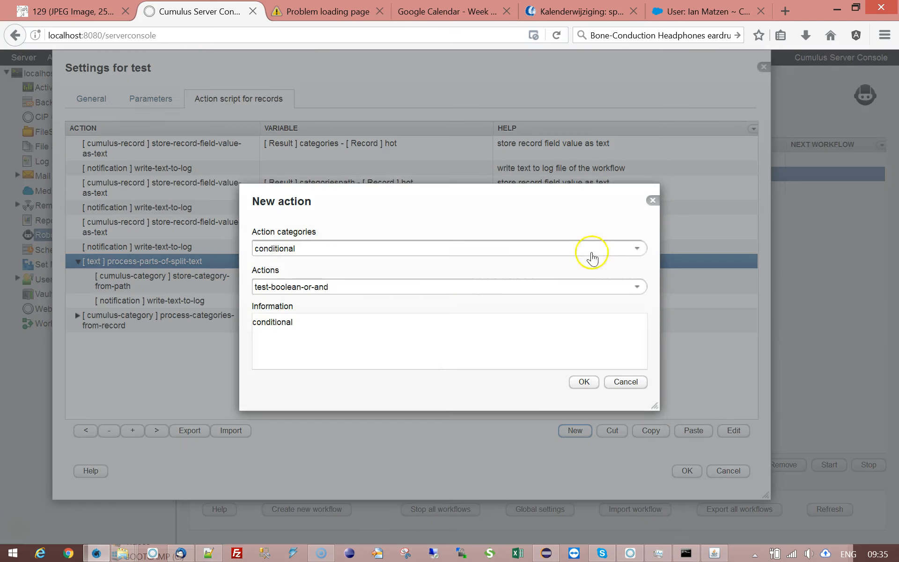
{"action": "left_click", "coordinate": [636, 248]}
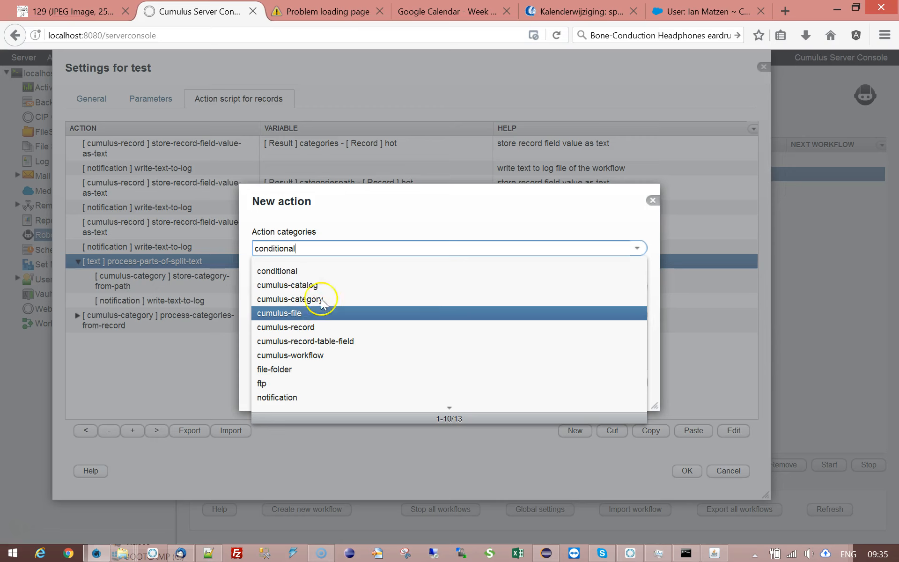
{"action": "key", "text": "Return"}
{"action": "left_click", "coordinate": [636, 288]}
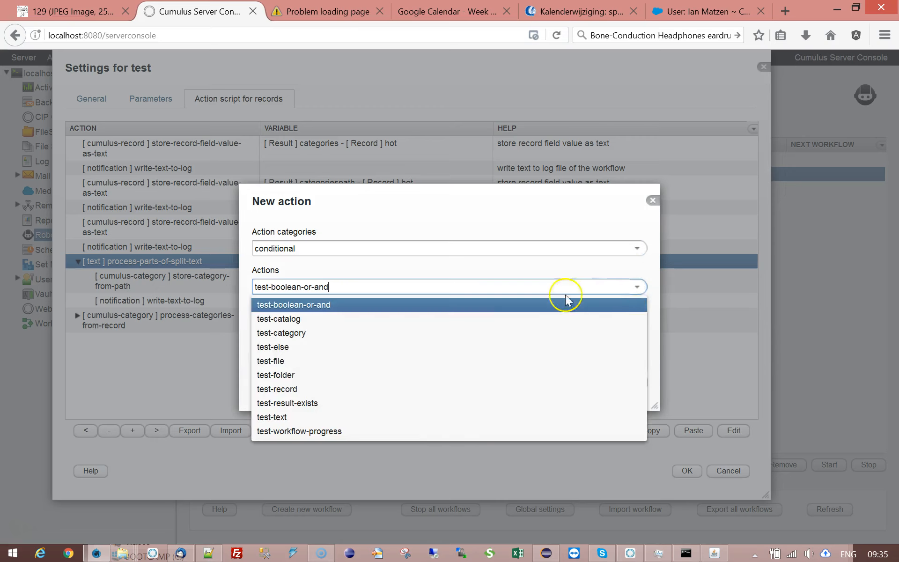
{"action": "left_click", "coordinate": [343, 417]}
{"action": "left_click", "coordinate": [587, 378]}
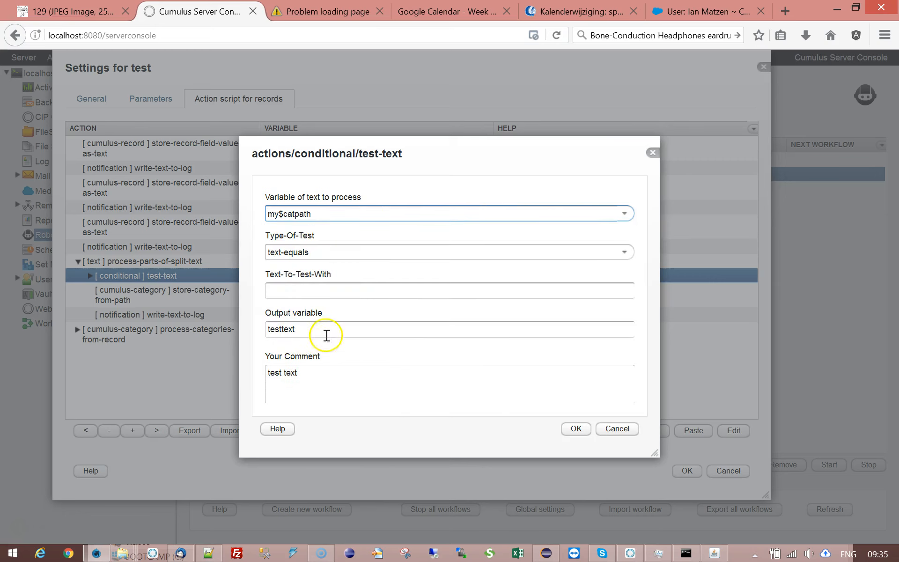
Step: Set the test-text action's test type to text-starts-with and its text to test with to "/$Sources/"
{"action": "left_click", "coordinate": [624, 253]}
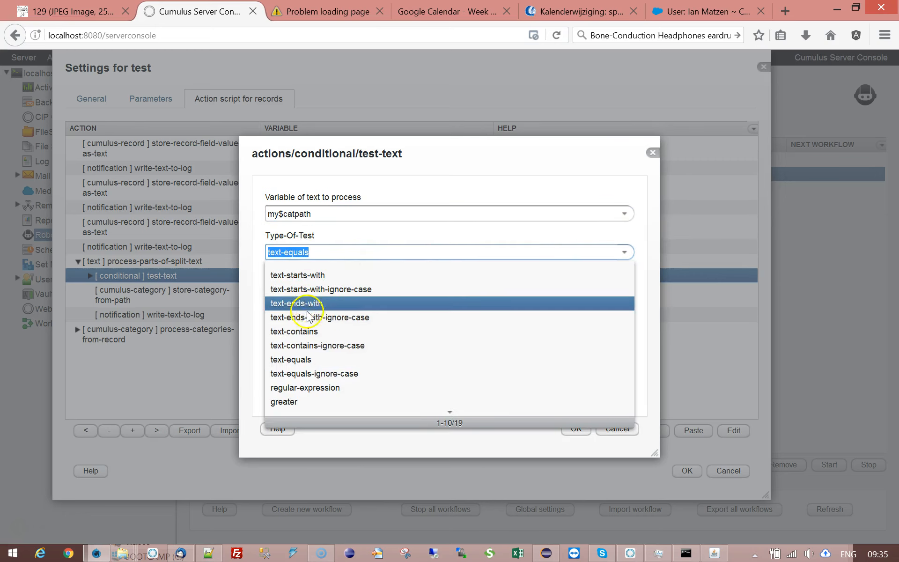
{"action": "left_click", "coordinate": [310, 276]}
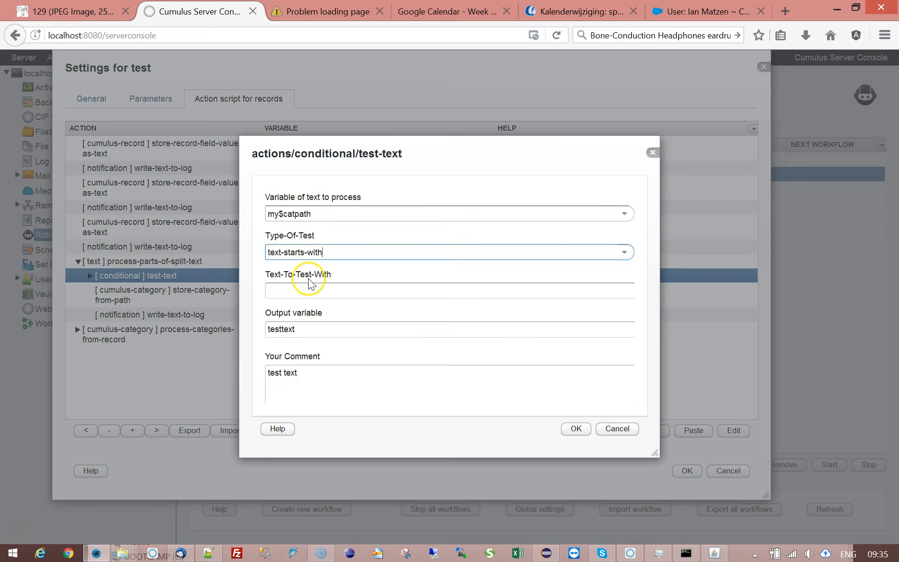
{"action": "left_click", "coordinate": [297, 291]}
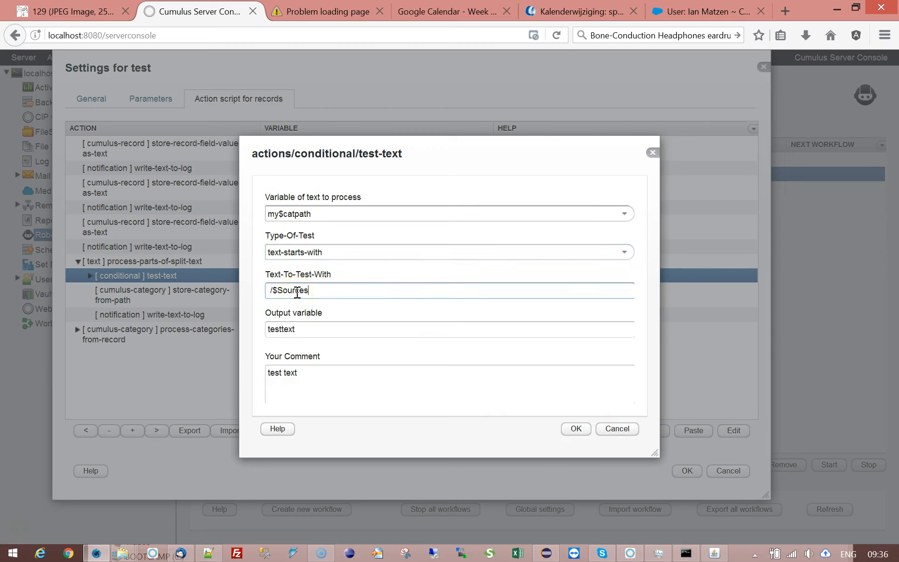
{"action": "left_click", "coordinate": [442, 388]}
Step: Set the test-text action's output variable and comment to "!test-if-NOT-starts-with-Sources" and save the action
{"action": "left_click_drag", "start_coordinate": [300, 330], "coordinate": [241, 330]}
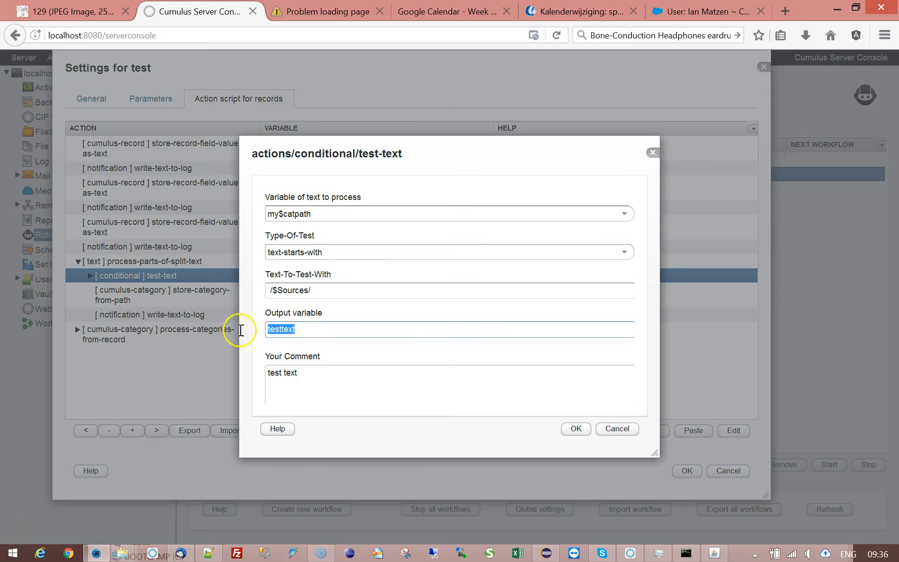
{"action": "type", "text": "test-"}
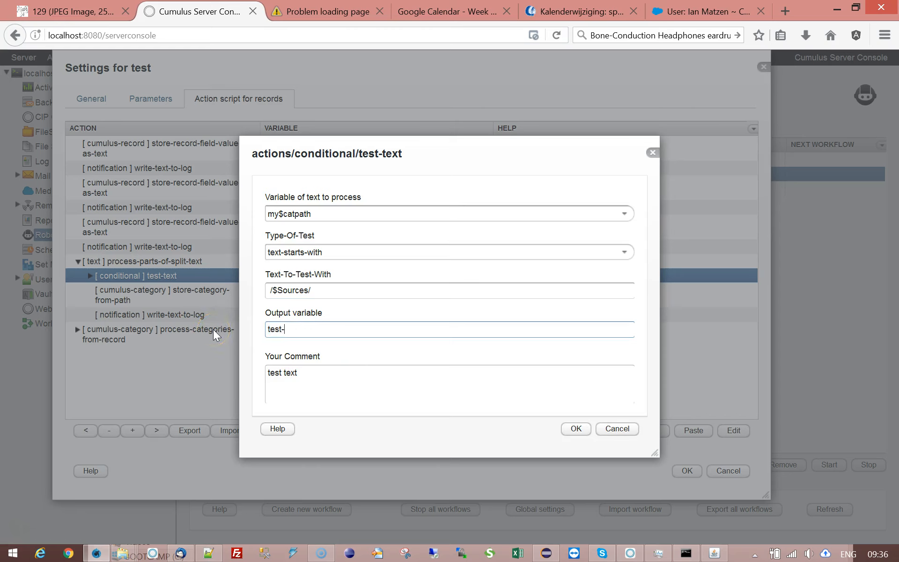
{"action": "type", "text": "if-starts-with"}
{"action": "key", "text": "Home"}
{"action": "type", "text": "!"}
{"action": "type", "text": "NOT-"}
{"action": "type", "text": "-Sources"}
{"action": "left_click_drag", "start_coordinate": [388, 329], "coordinate": [181, 322]}
{"action": "key", "text": "ctrl+c"}
{"action": "key", "text": "Tab"}
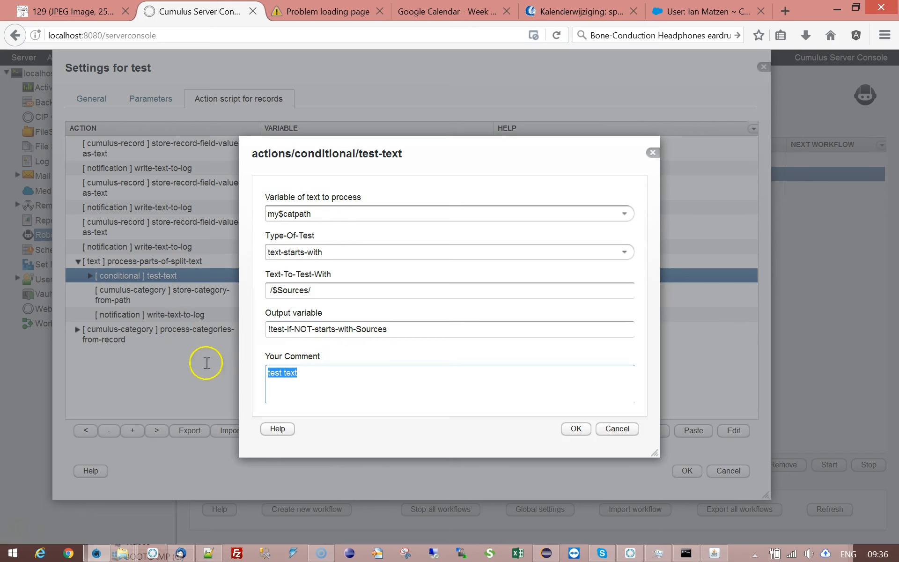
{"action": "key", "text": "ctrl+v"}
{"action": "left_click", "coordinate": [579, 430]}
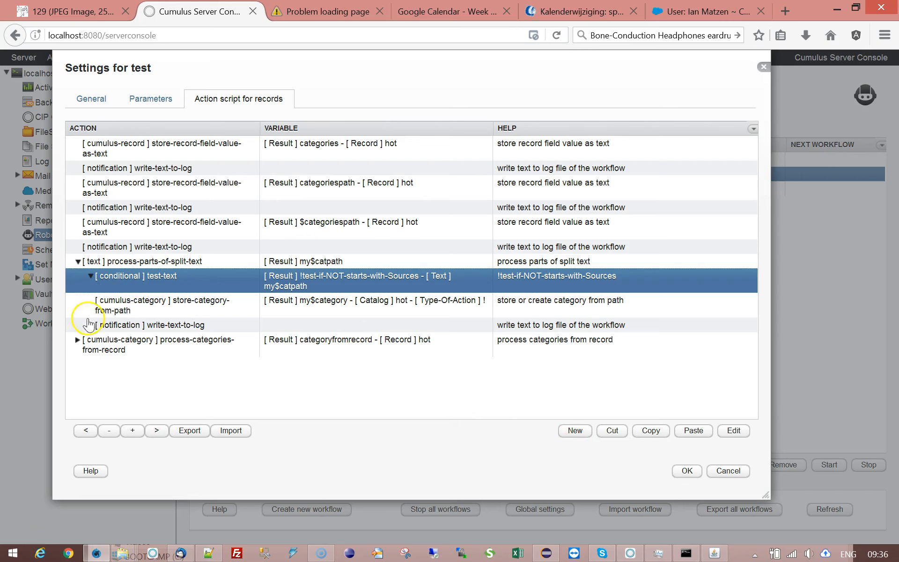
Step: Move the store-category-from-path and write-text-to-log actions below test-text into that conditional action
{"action": "left_click", "coordinate": [124, 307]}
{"action": "left_click", "coordinate": [144, 328], "text": "shift"}
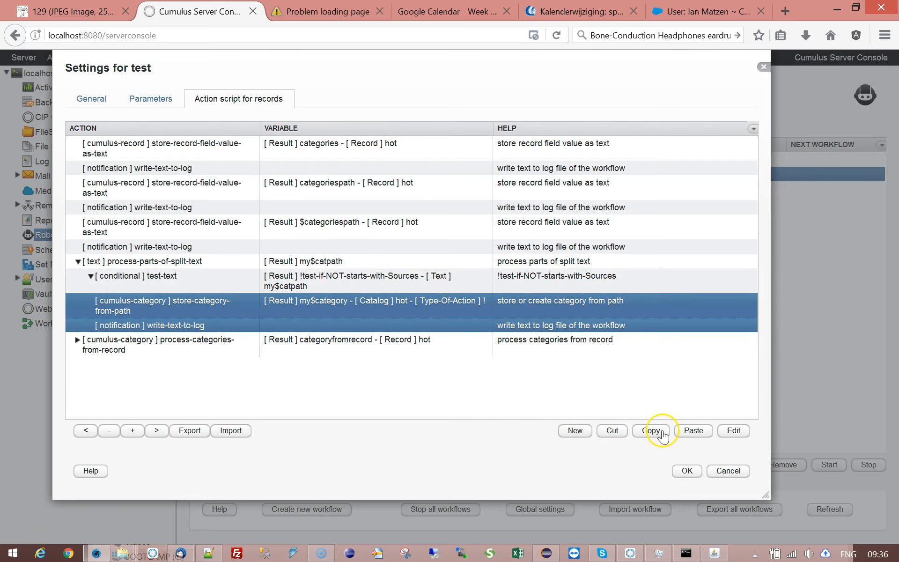
{"action": "left_click", "coordinate": [612, 431]}
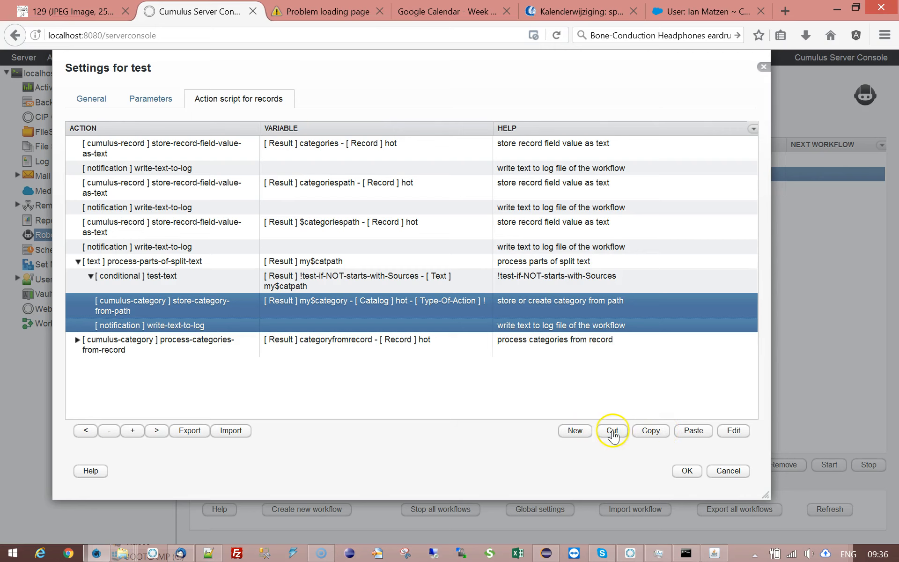
{"action": "left_click", "coordinate": [158, 283]}
{"action": "left_click", "coordinate": [695, 432]}
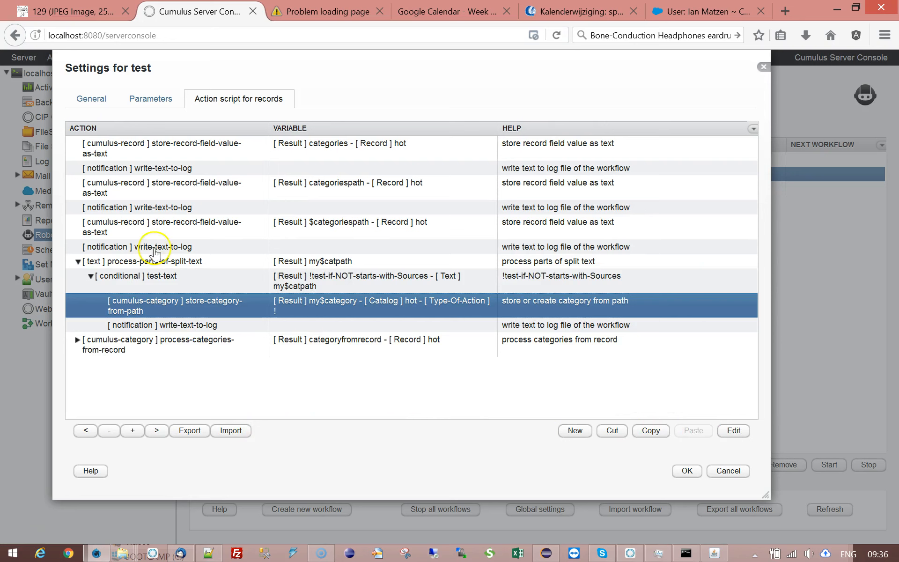
Step: Examine the script's action groups: the categories and categoriespath reads, process-categories-from-record, and the $categoriespath block with its split and test
{"action": "left_click", "coordinate": [192, 150]}
{"action": "left_click", "coordinate": [195, 170], "text": "shift"}
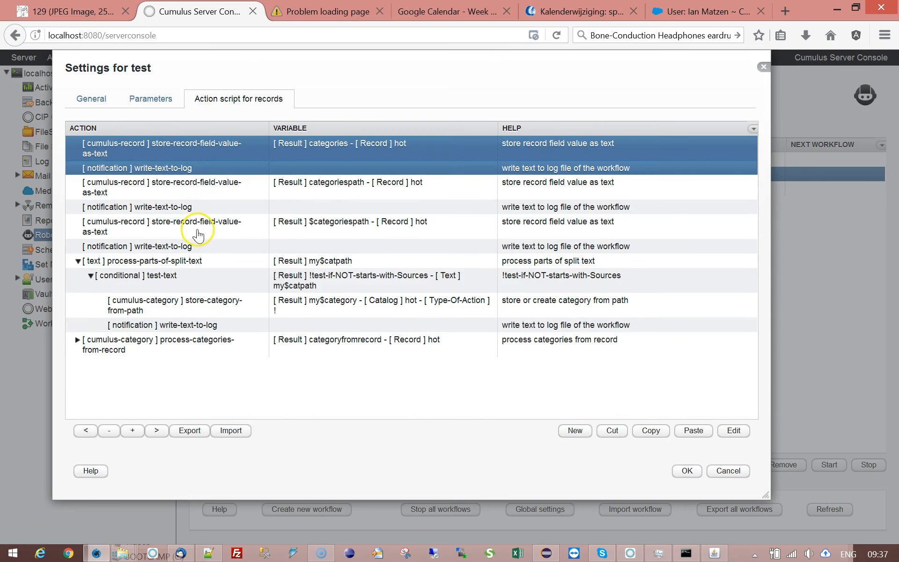
{"action": "left_click", "coordinate": [182, 190], "text": "shift"}
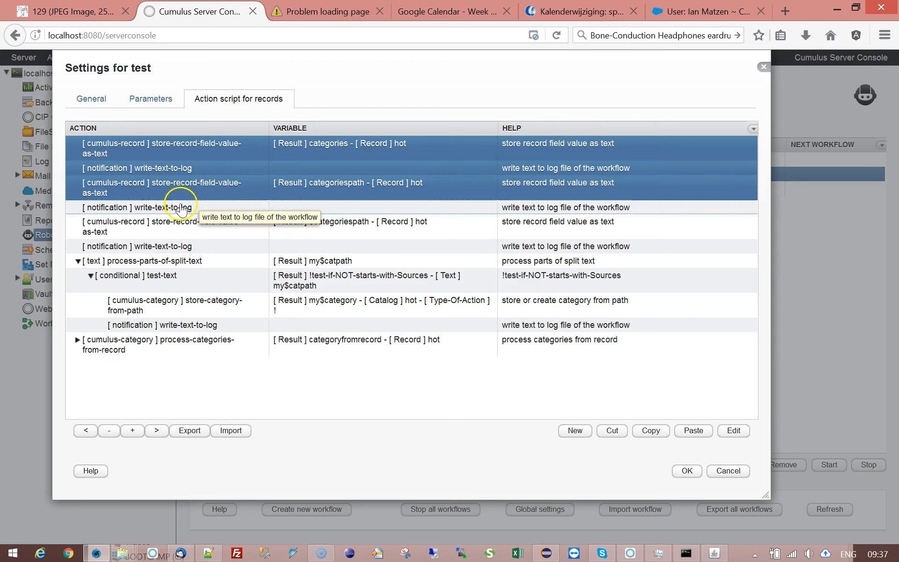
{"action": "left_click", "coordinate": [186, 207], "text": "shift"}
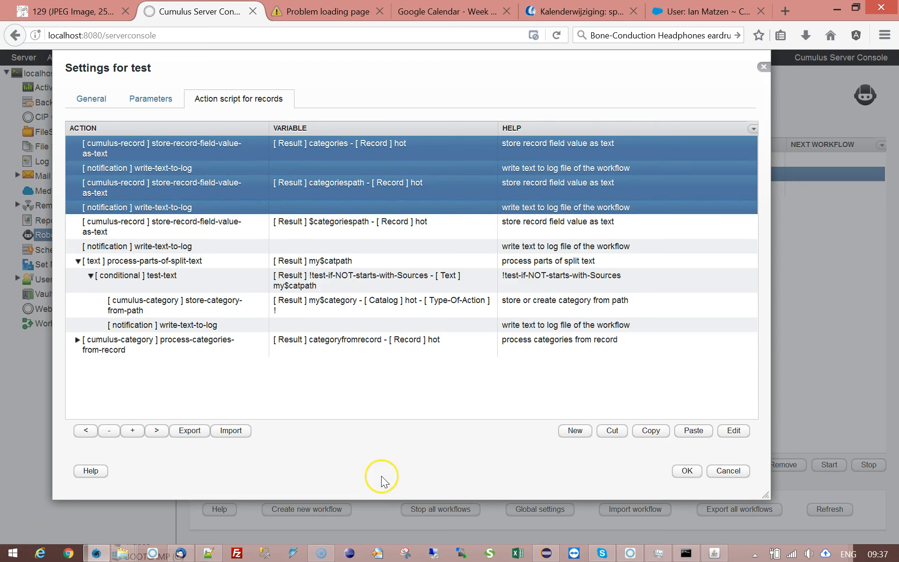
{"action": "left_click", "coordinate": [82, 352]}
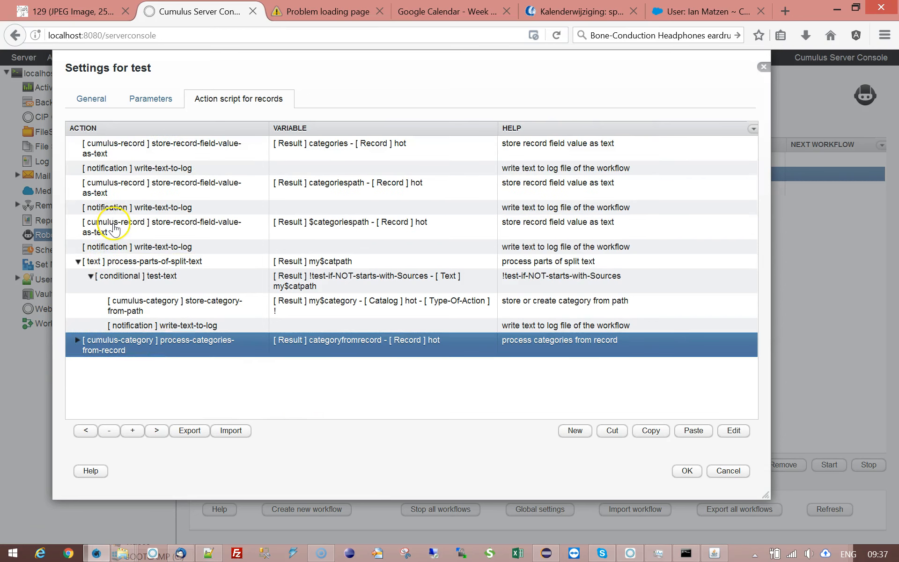
{"action": "left_click", "coordinate": [114, 227]}
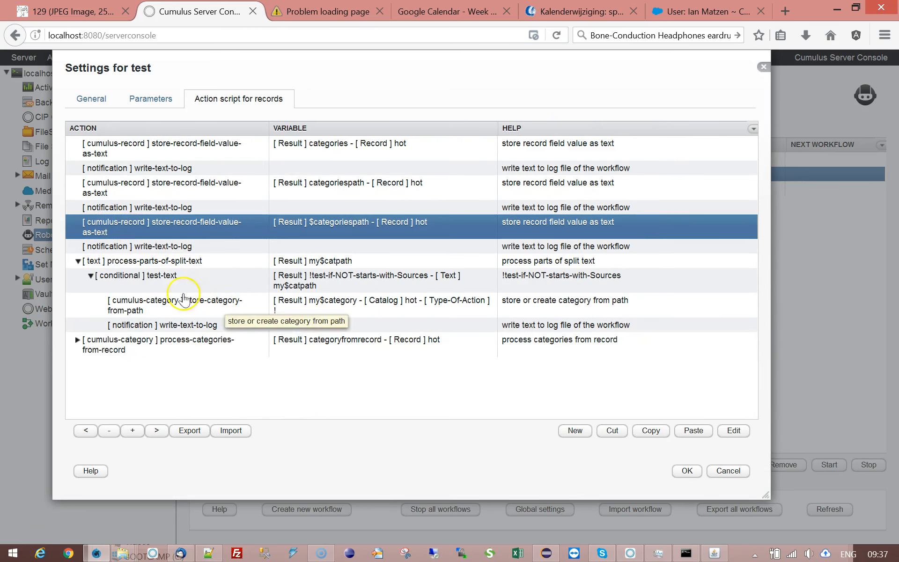
{"action": "left_click", "coordinate": [159, 263], "text": "shift"}
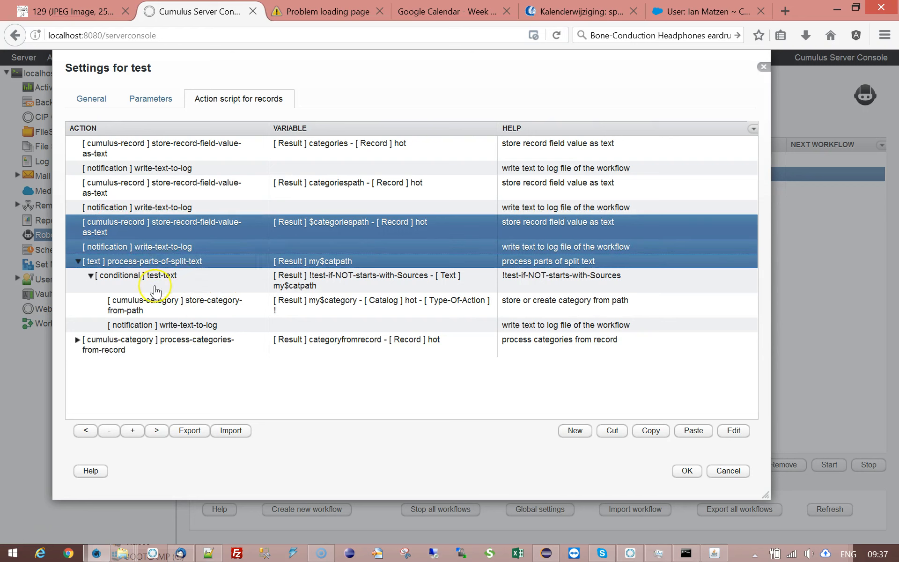
{"action": "left_click", "coordinate": [126, 327], "text": "shift"}
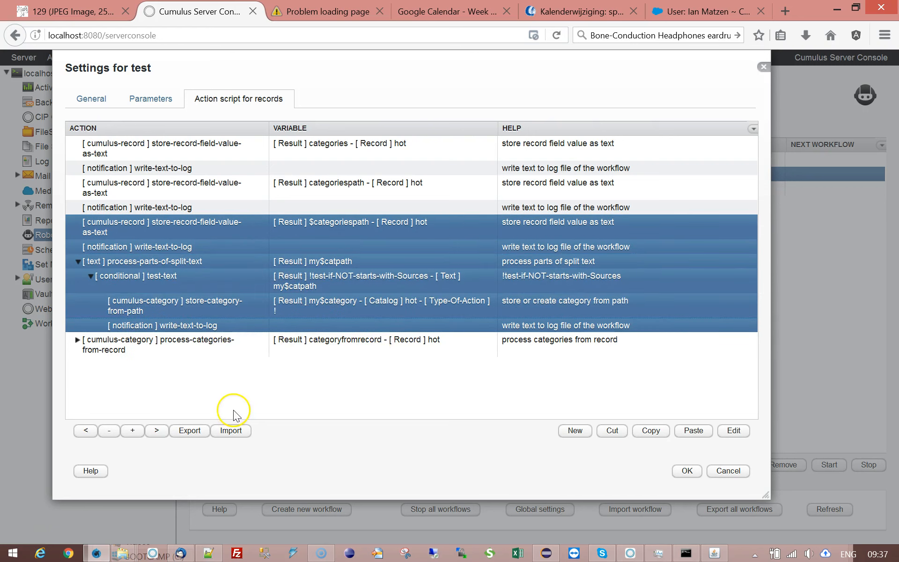
{"action": "left_click", "coordinate": [226, 325]}
Step: Save the test workflow's settings and run the workflow
{"action": "left_click", "coordinate": [686, 471]}
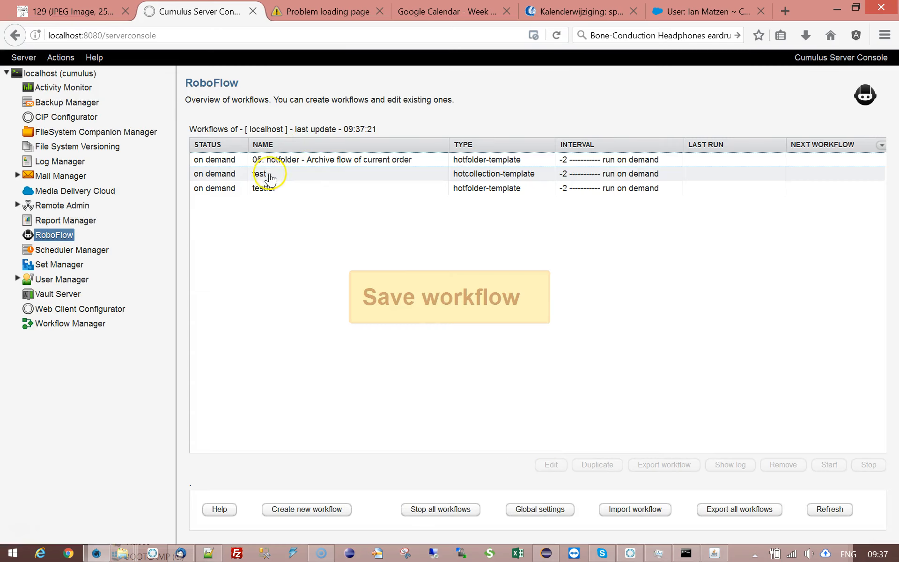
{"action": "left_click", "coordinate": [261, 174]}
{"action": "left_click", "coordinate": [829, 465]}
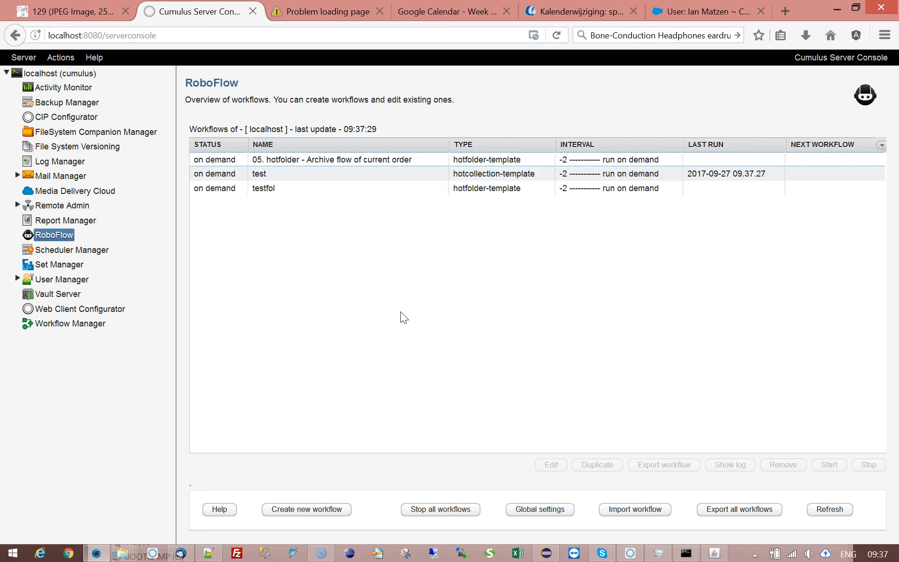
Step: Open the test workflow's log and examine the latest run's "parced $Categorypaths" entry for the /$Sources path
{"action": "left_click", "coordinate": [281, 174]}
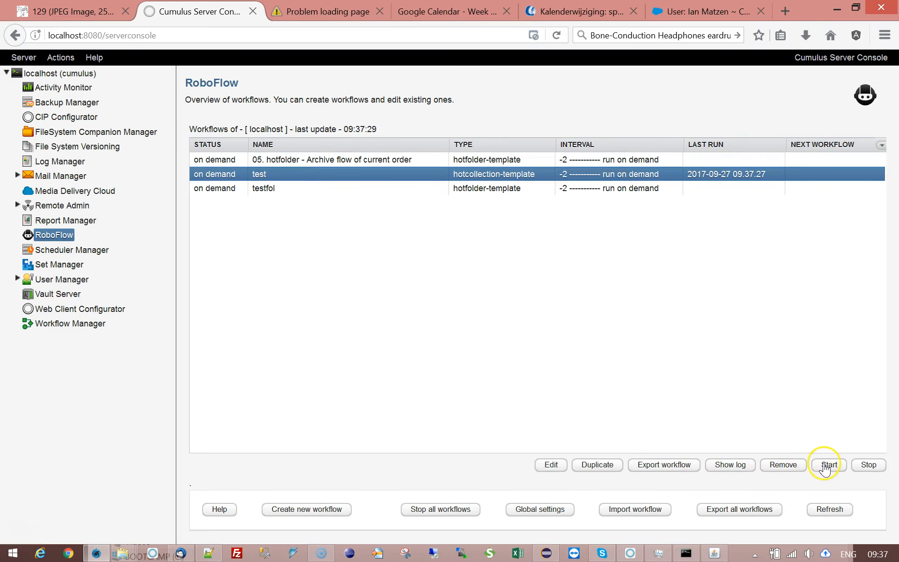
{"action": "left_click", "coordinate": [732, 465]}
{"action": "left_click_drag", "start_coordinate": [781, 227], "coordinate": [784, 355]}
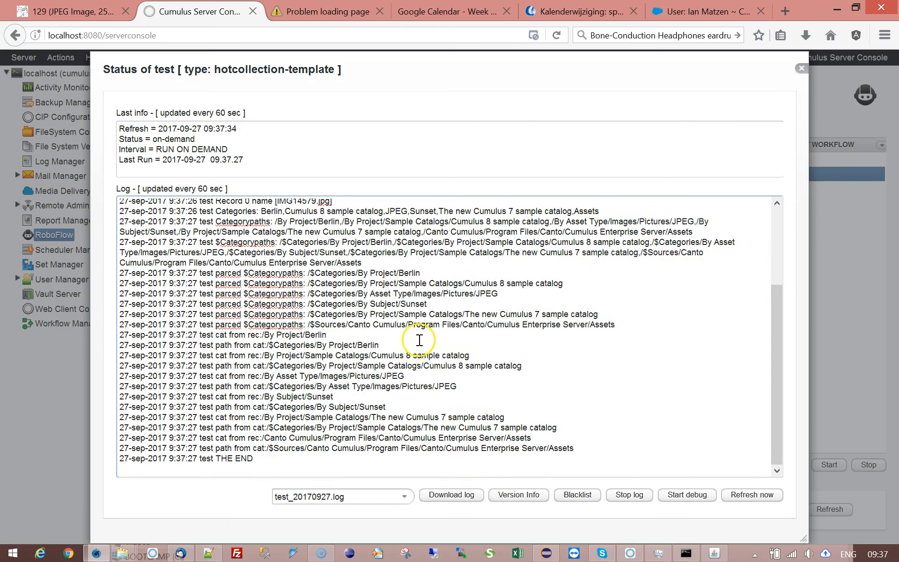
{"action": "left_click_drag", "start_coordinate": [228, 325], "coordinate": [355, 324]}
{"action": "left_click", "coordinate": [316, 327]}
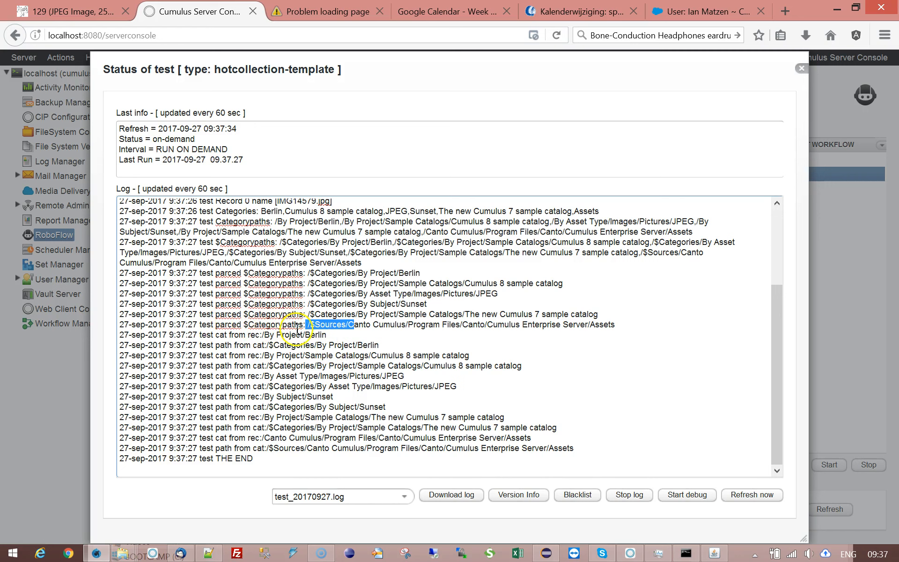
{"action": "left_click_drag", "start_coordinate": [232, 326], "coordinate": [336, 329]}
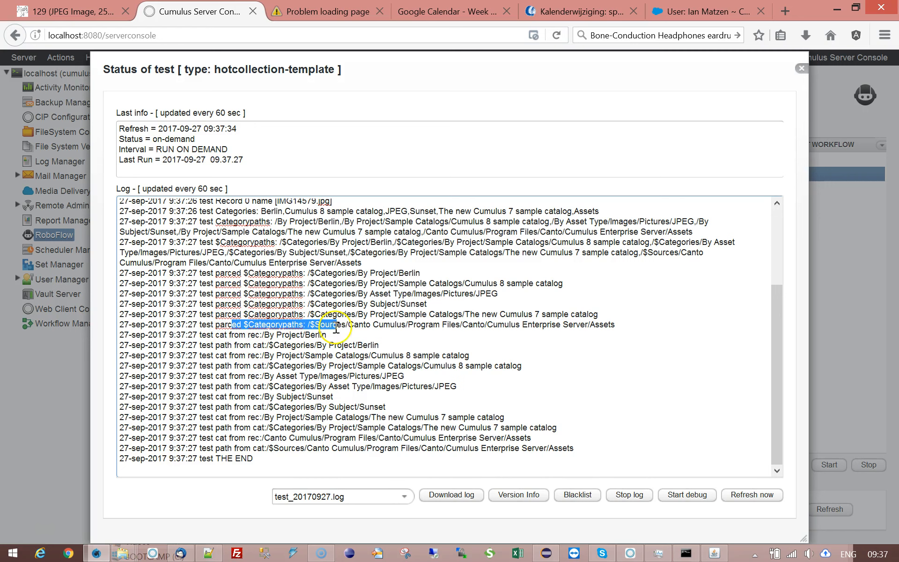
{"action": "left_click", "coordinate": [383, 327]}
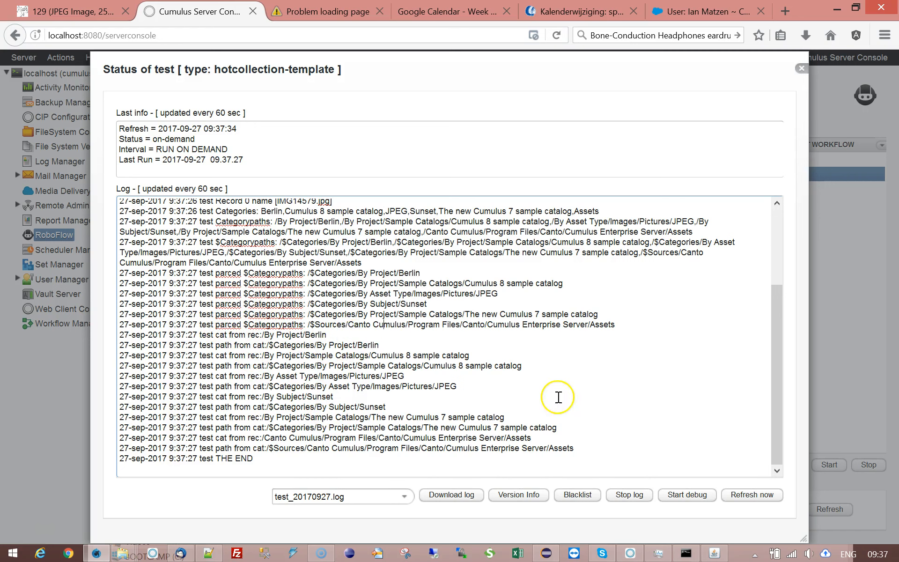
{"action": "left_click_drag", "start_coordinate": [307, 325], "coordinate": [358, 324]}
Step: Reopen the test workflow's action script for records and check the text to split and separator of the process-parts-of-split-text action
{"action": "left_click", "coordinate": [802, 69]}
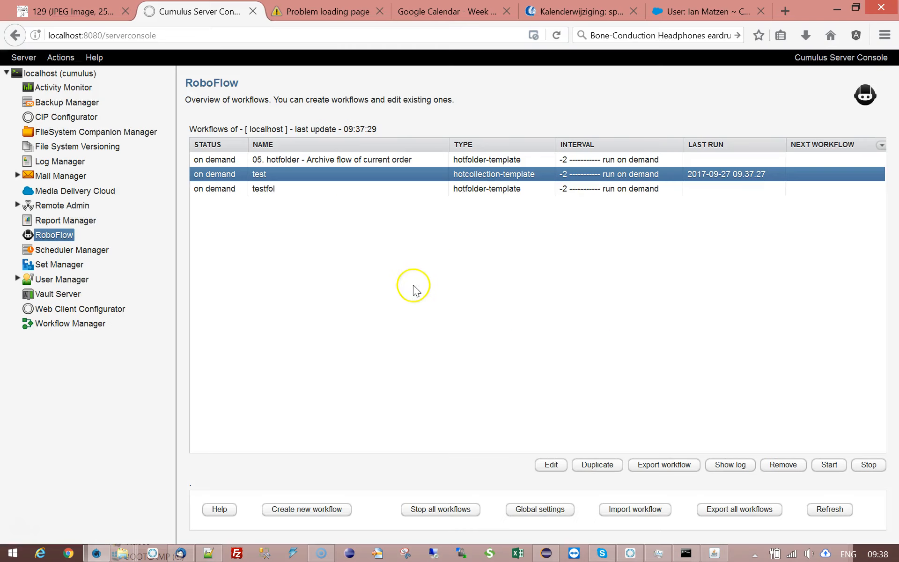
{"action": "left_click", "coordinate": [548, 465]}
{"action": "left_click", "coordinate": [252, 177]}
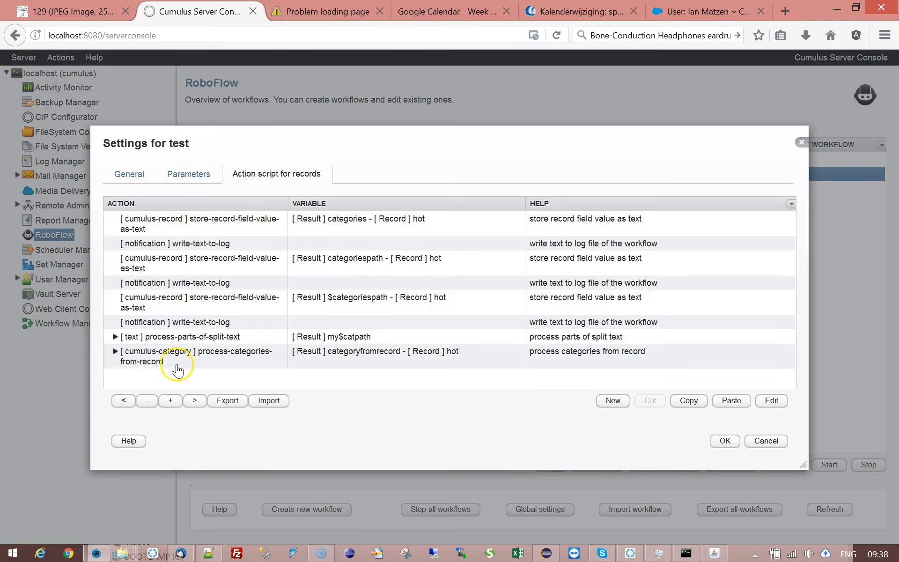
{"action": "left_click", "coordinate": [224, 337]}
{"action": "double_click", "coordinate": [349, 337]}
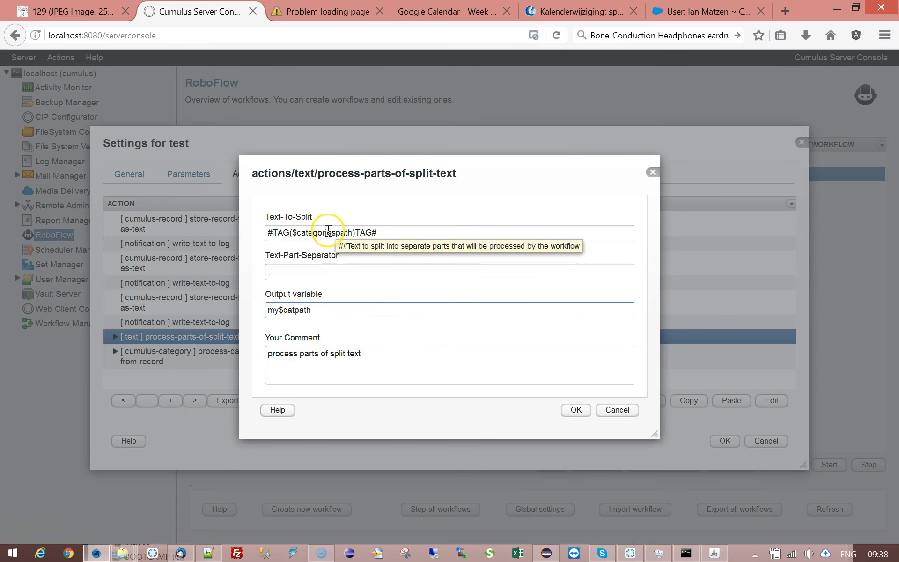
{"action": "left_click", "coordinate": [617, 410]}
Step: Remove the leading space from the Text-To-Test-With value of the nested test-text action so it reads /$Sources/
{"action": "left_click", "coordinate": [114, 337]}
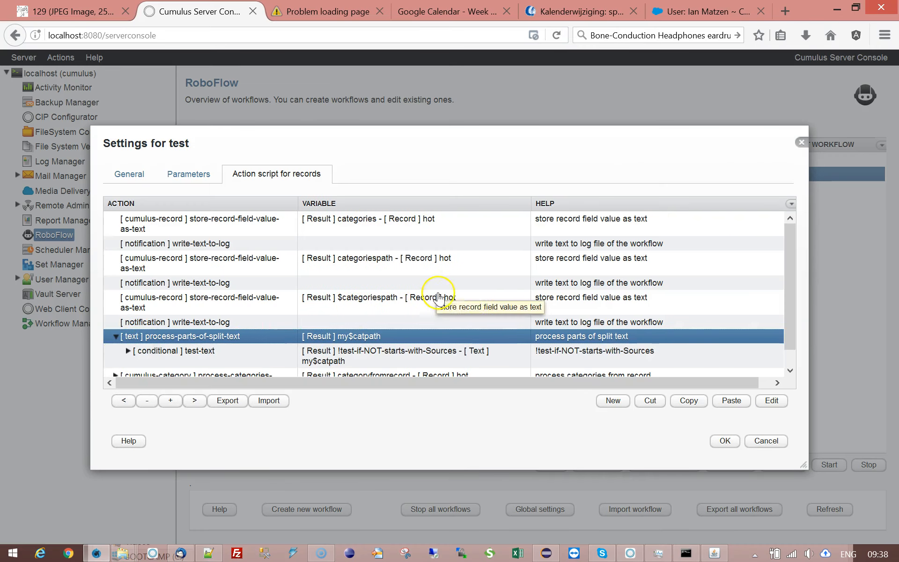
{"action": "double_click", "coordinate": [216, 354]}
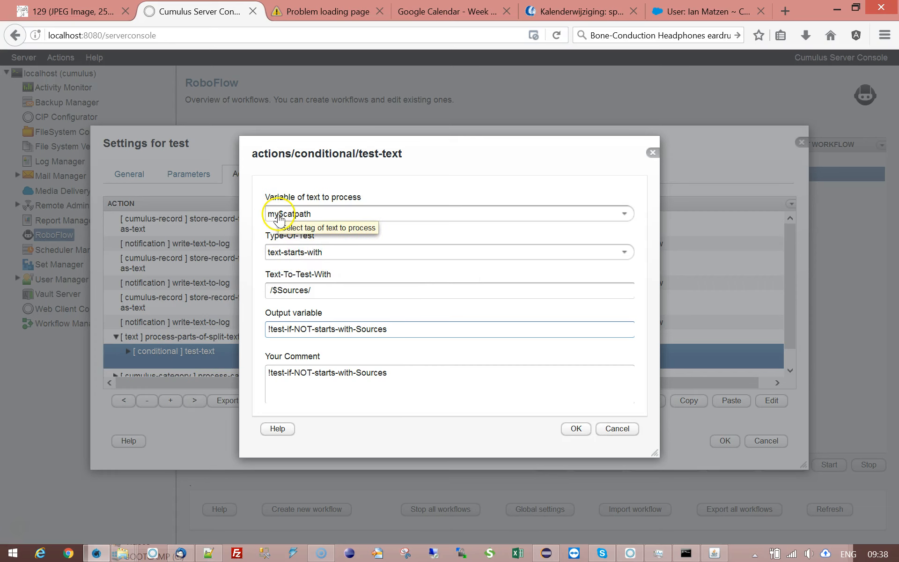
{"action": "left_click_drag", "start_coordinate": [347, 150], "coordinate": [461, 161]}
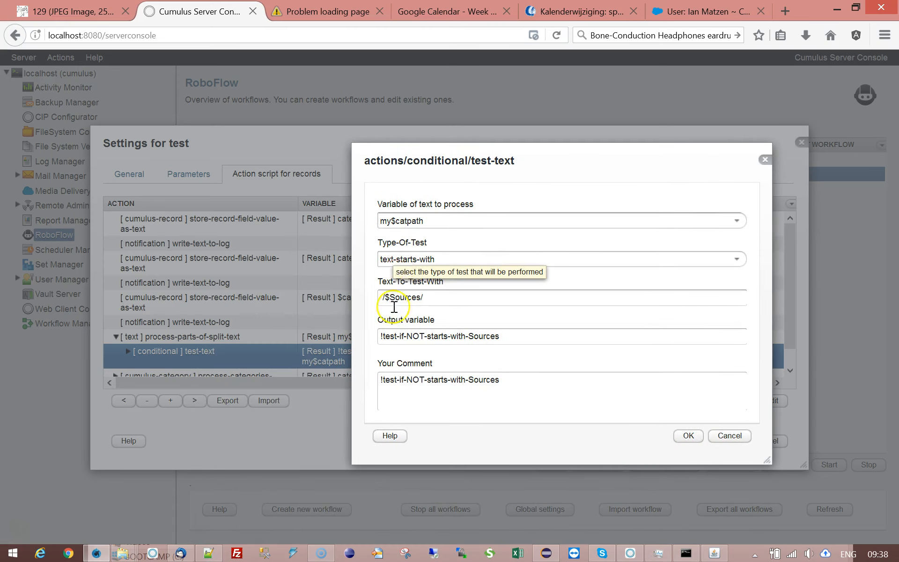
{"action": "left_click", "coordinate": [383, 298]}
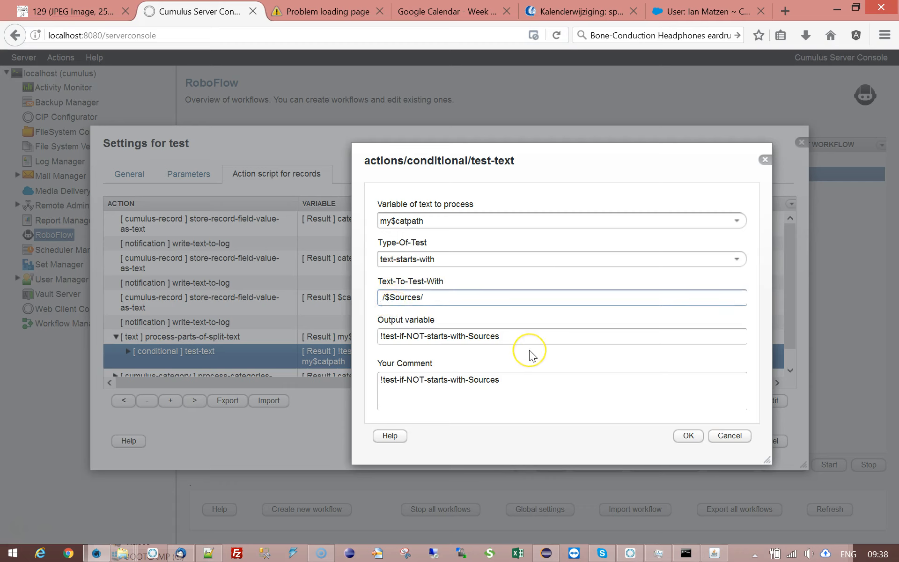
{"action": "key", "text": "BackSpace"}
{"action": "left_click", "coordinate": [689, 436]}
Step: Save the corrected test workflow and run it again
{"action": "left_click", "coordinate": [725, 442]}
{"action": "left_click", "coordinate": [287, 176]}
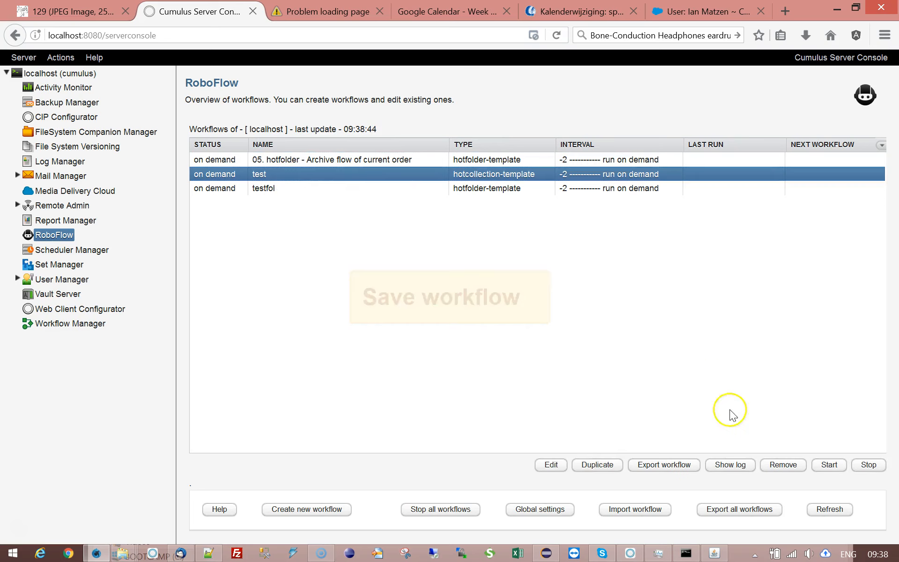
{"action": "left_click", "coordinate": [827, 465]}
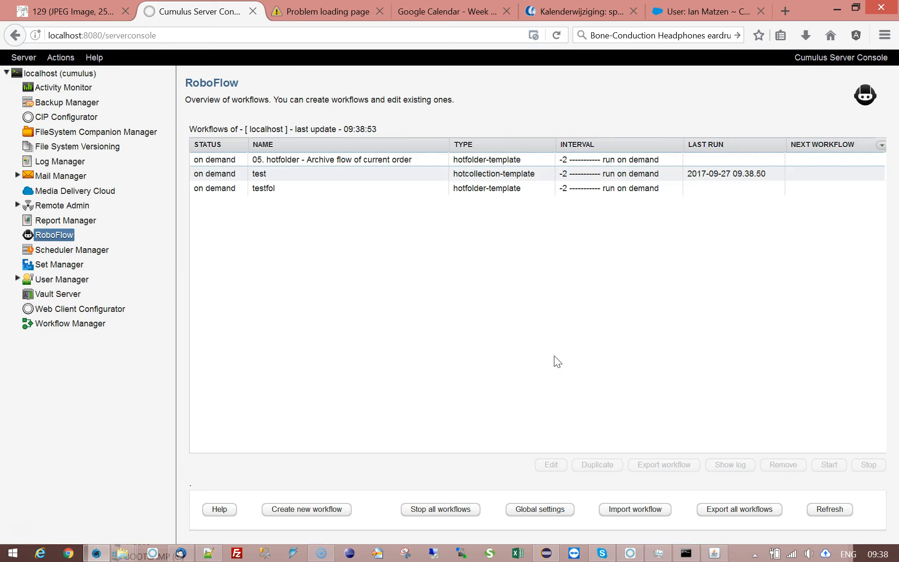
Step: Open the test workflow's log and examine the "parced $Categorypaths" entries of the latest run
{"action": "left_click", "coordinate": [306, 174]}
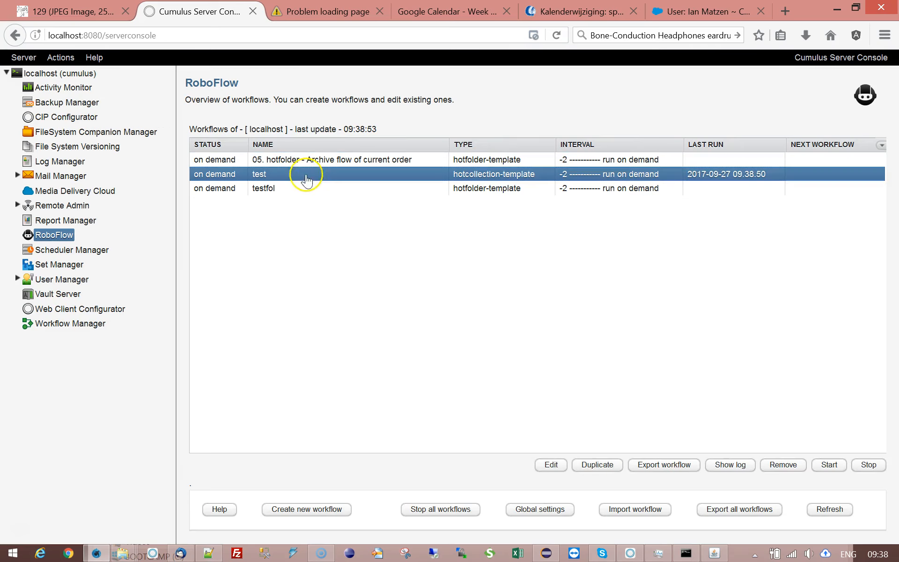
{"action": "left_click", "coordinate": [731, 464]}
{"action": "left_click_drag", "start_coordinate": [777, 246], "coordinate": [777, 364]}
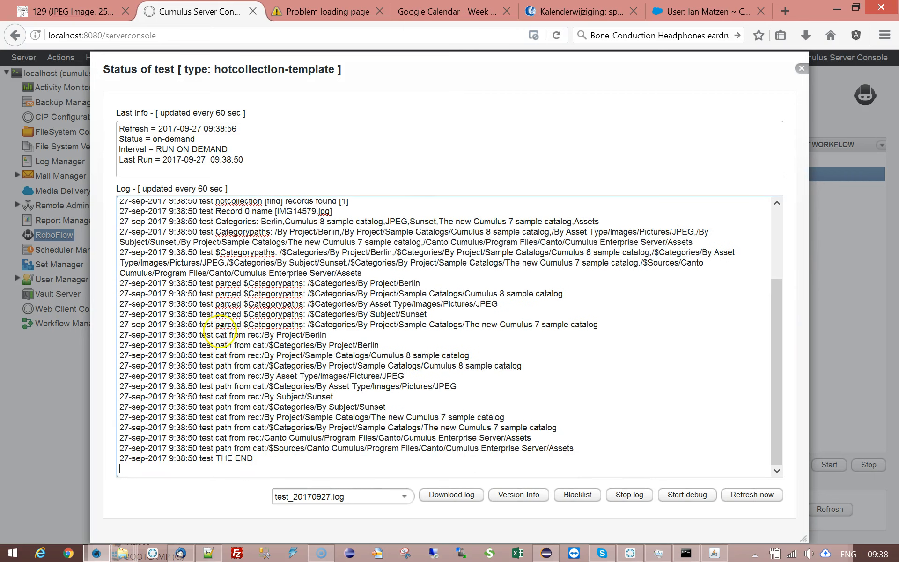
{"action": "left_click_drag", "start_coordinate": [214, 325], "coordinate": [391, 325]}
{"action": "left_click", "coordinate": [337, 308]}
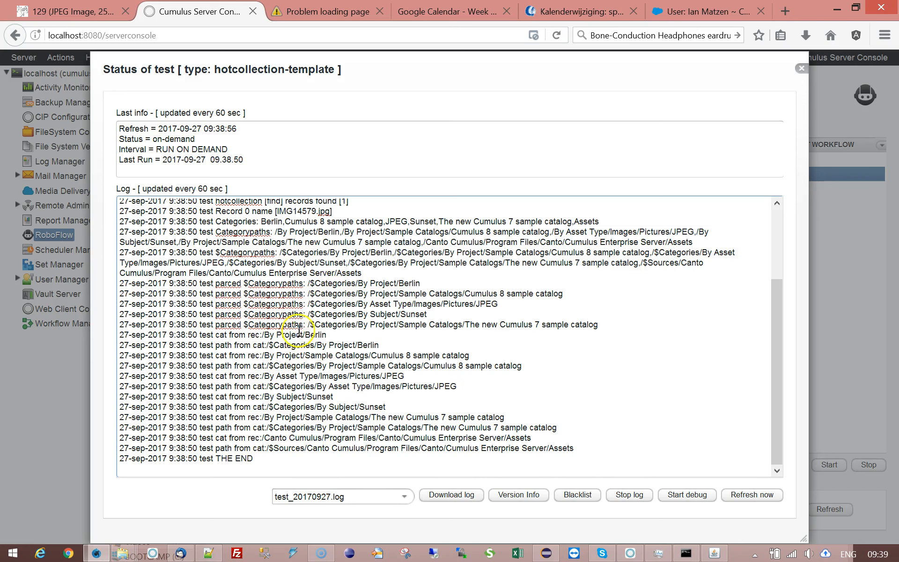
{"action": "left_click_drag", "start_coordinate": [599, 325], "coordinate": [113, 283]}
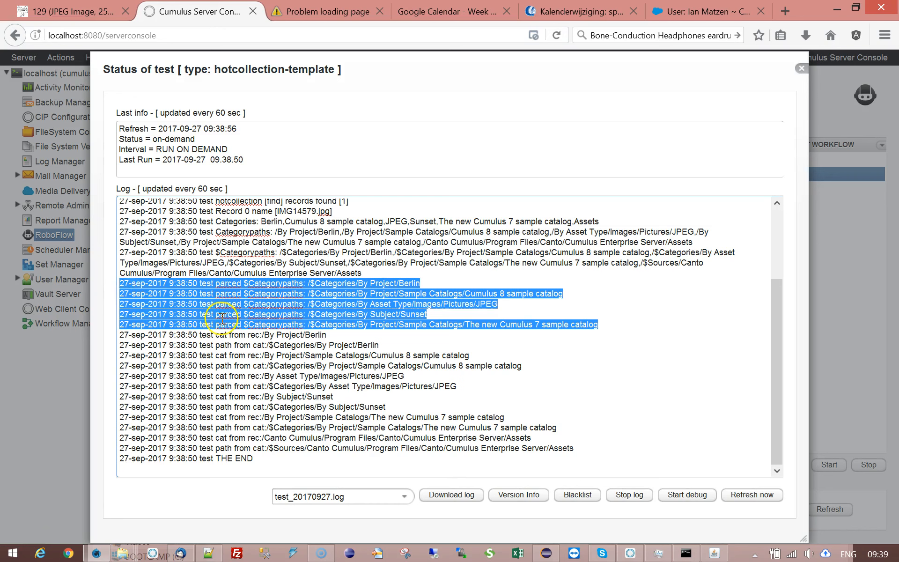
{"action": "left_click", "coordinate": [265, 315]}
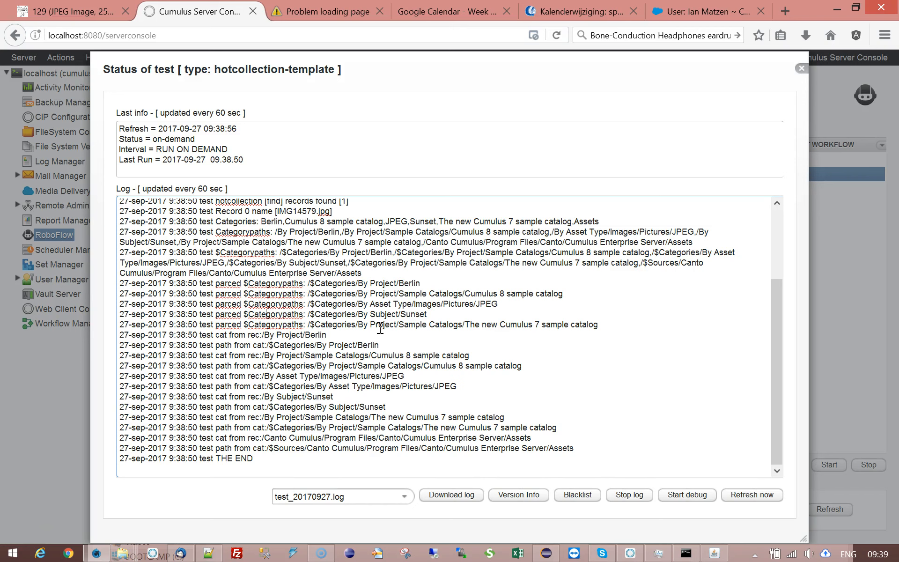
Step: Reopen the test workflow's record script, enlarge its view, and expand process-parts-of-split-text and test-text to examine their nested actions
{"action": "left_click", "coordinate": [801, 69]}
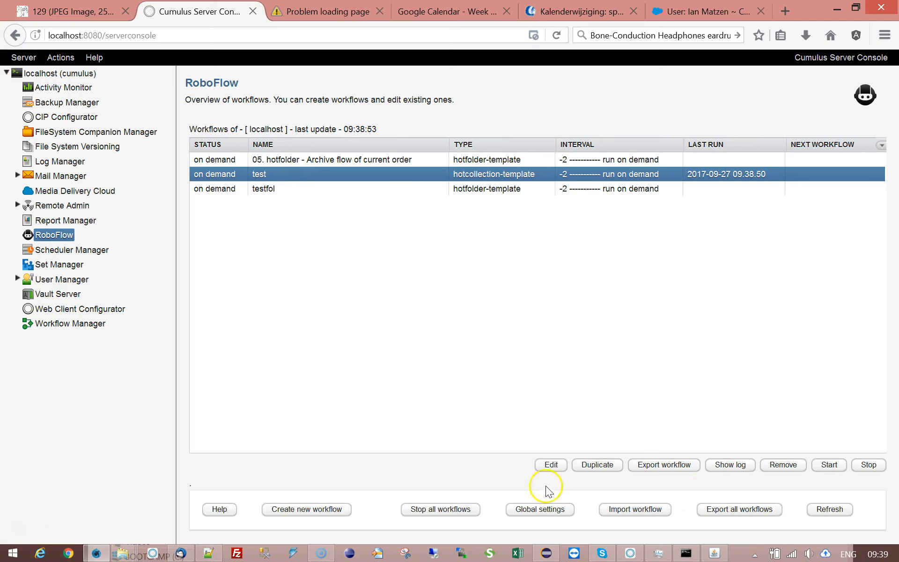
{"action": "left_click", "coordinate": [549, 466]}
{"action": "left_click", "coordinate": [257, 175]}
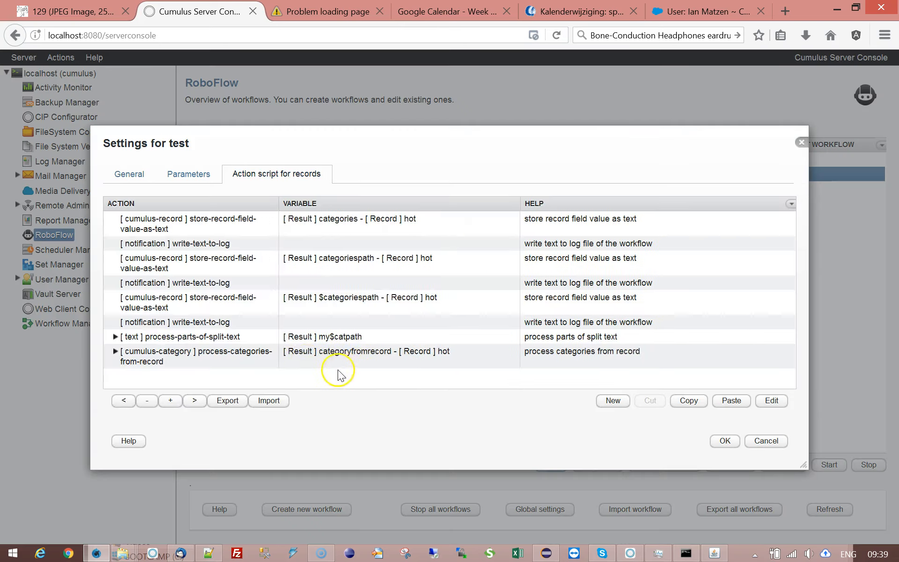
{"action": "left_click", "coordinate": [178, 337]}
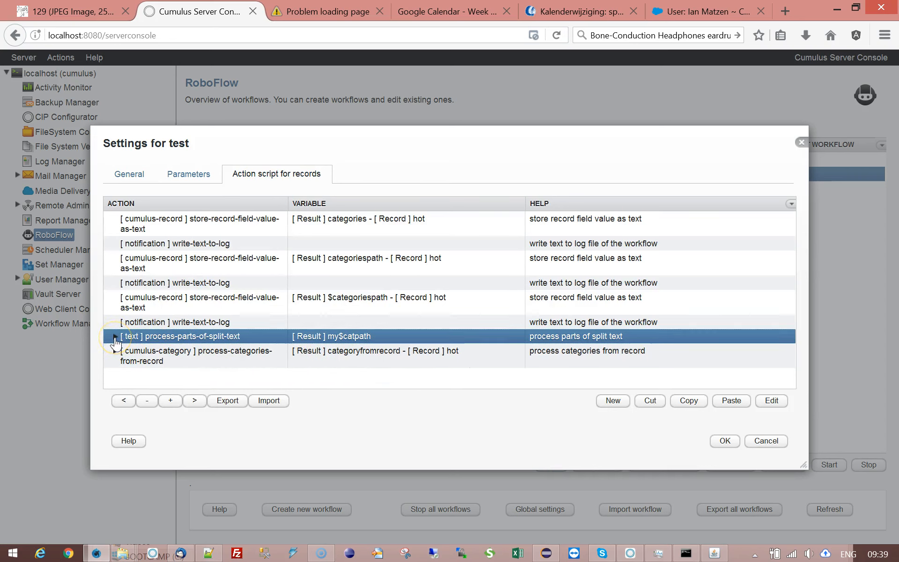
{"action": "left_click", "coordinate": [115, 336]}
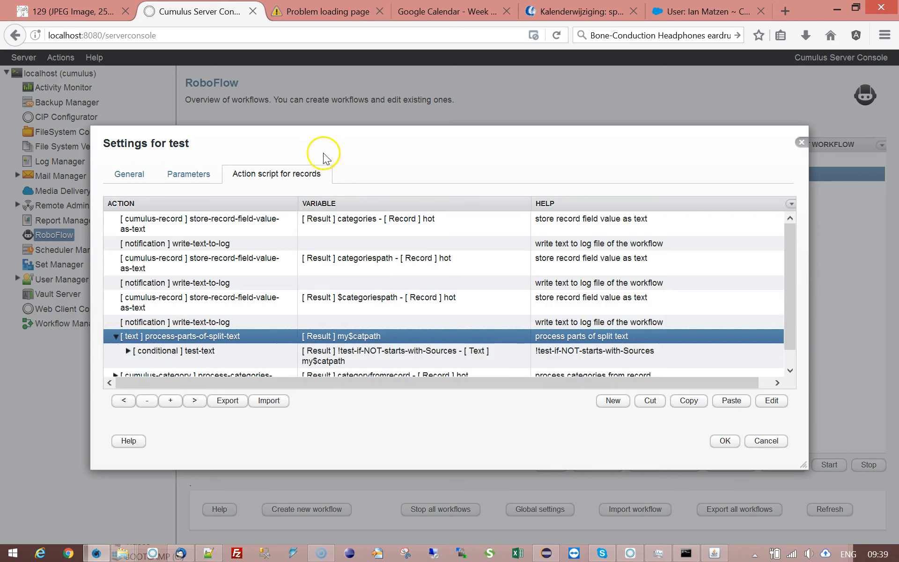
{"action": "left_click_drag", "start_coordinate": [271, 133], "coordinate": [275, 57]}
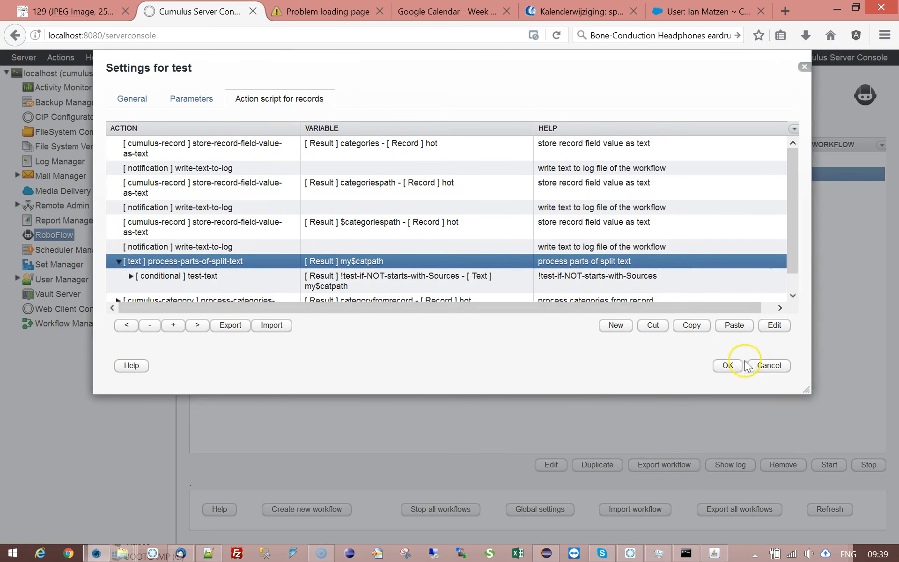
{"action": "left_click", "coordinate": [179, 330]}
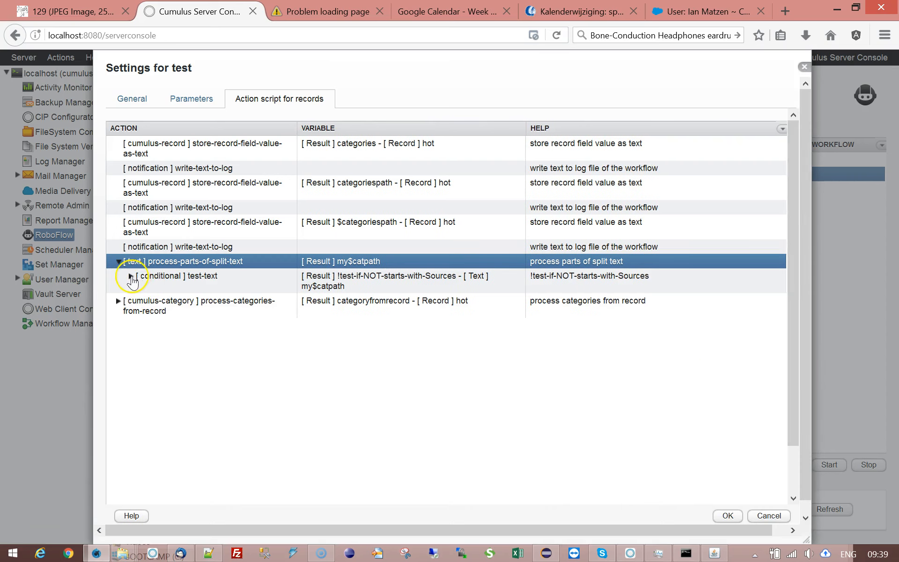
{"action": "left_click", "coordinate": [131, 276]}
{"action": "left_click", "coordinate": [237, 307]}
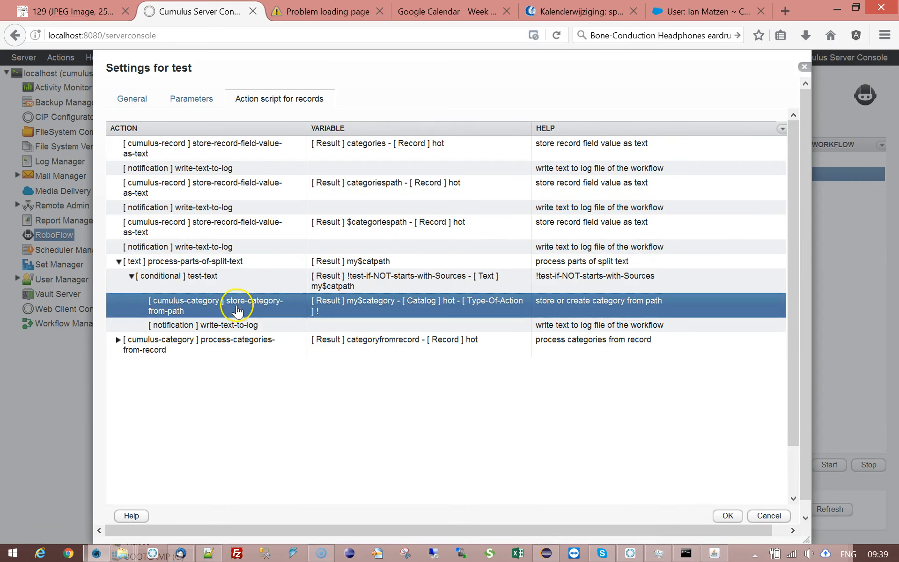
Step: Add a cumulus-category remove-category-from-record action inside the test-text conditional
{"action": "left_click", "coordinate": [166, 281]}
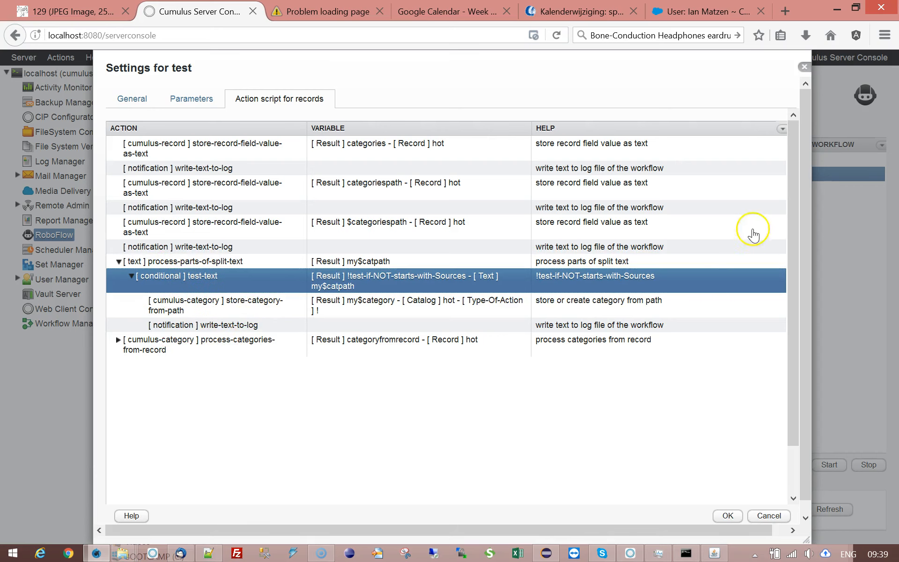
{"action": "left_click_drag", "start_coordinate": [795, 230], "coordinate": [795, 286]}
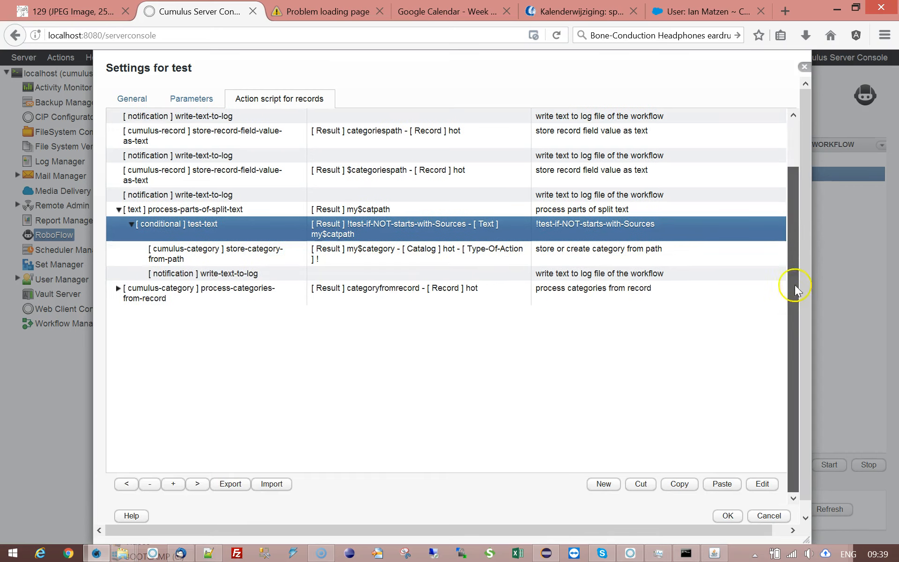
{"action": "left_click", "coordinate": [602, 487]}
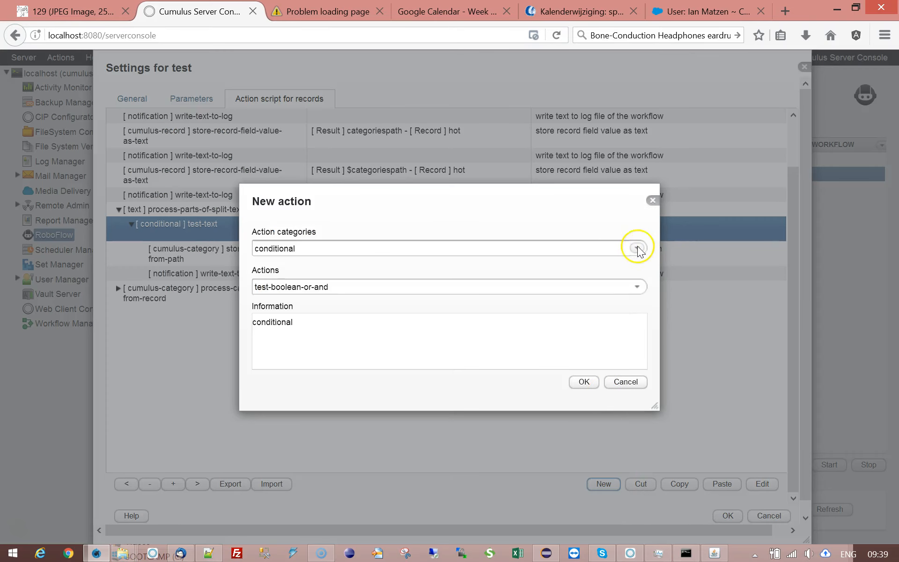
{"action": "left_click", "coordinate": [638, 249]}
{"action": "left_click", "coordinate": [313, 300]}
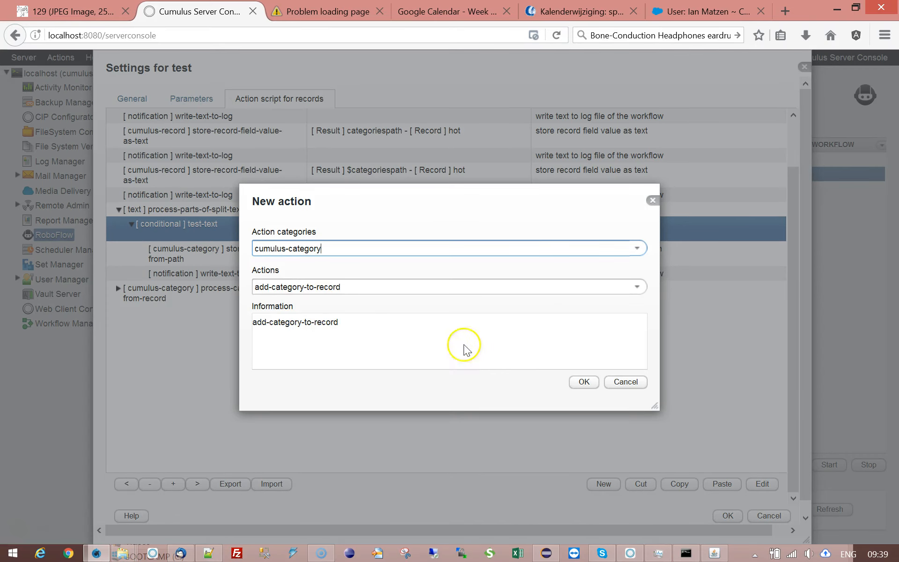
{"action": "left_click", "coordinate": [637, 288]}
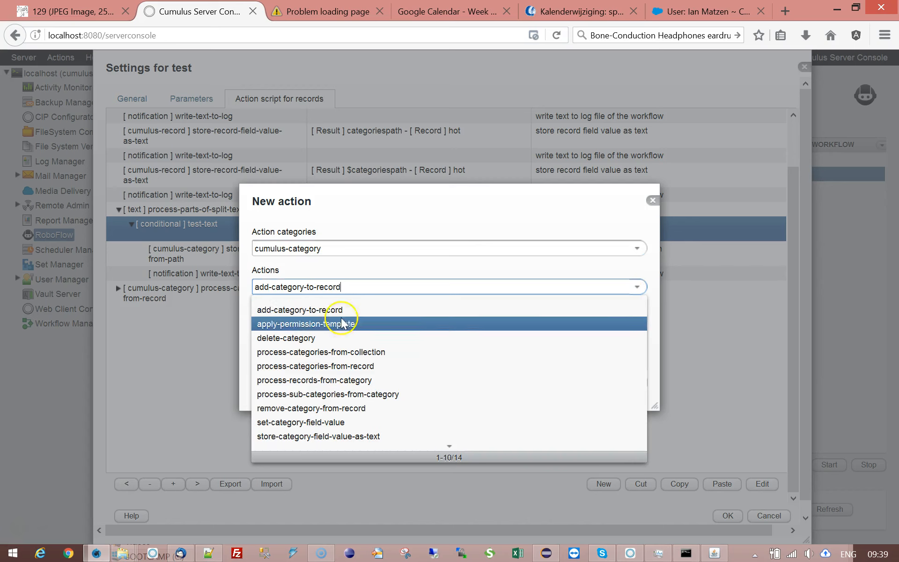
{"action": "left_click", "coordinate": [345, 409]}
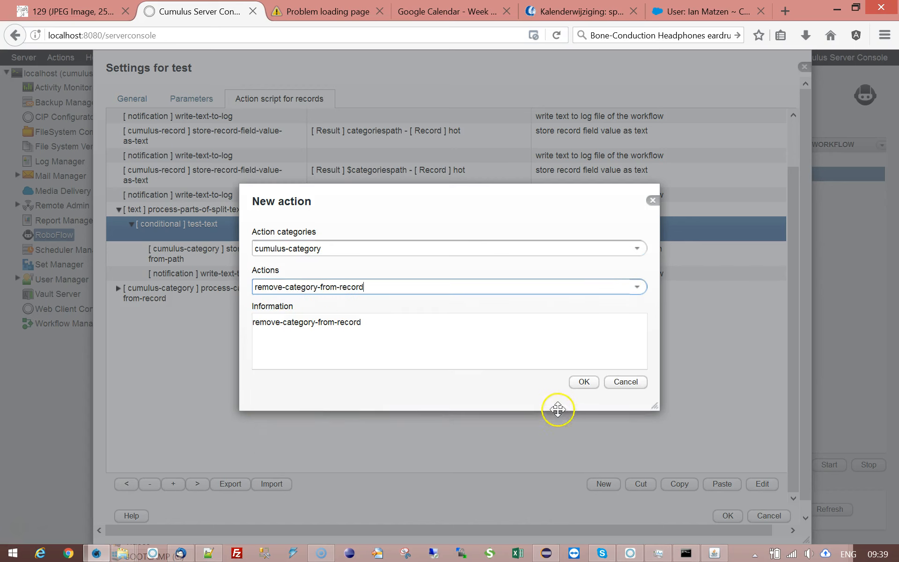
{"action": "left_click", "coordinate": [574, 387]}
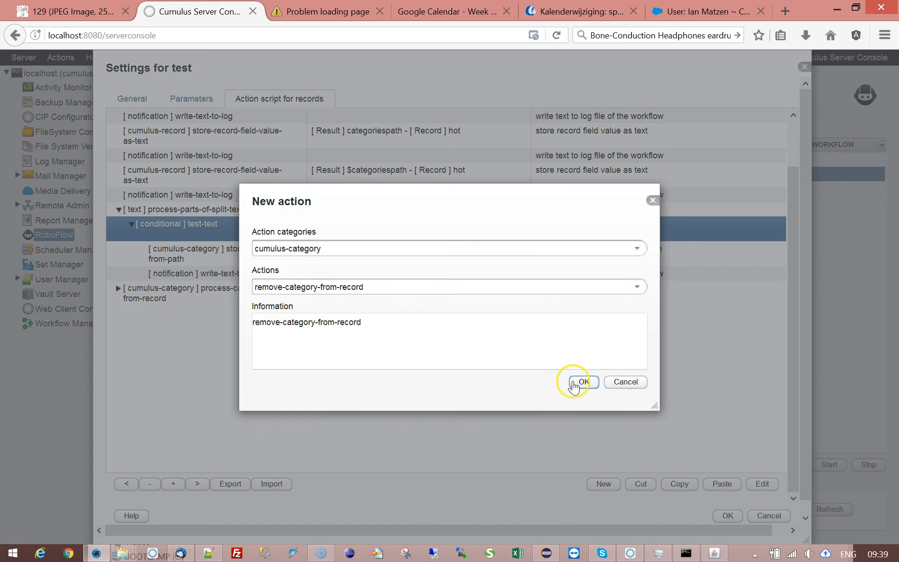
Step: Try the remove-category-from-record action with category variable my$category and record variable hot, cancel its settings, and cut the action from the script
{"action": "left_click", "coordinate": [625, 253]}
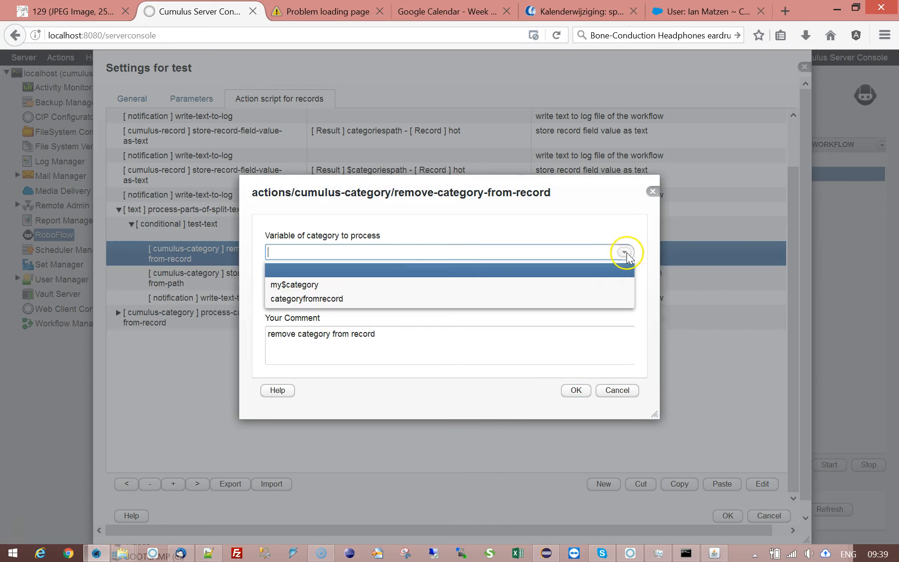
{"action": "left_click", "coordinate": [290, 285]}
{"action": "left_click", "coordinate": [624, 290]}
{"action": "left_click", "coordinate": [287, 323]}
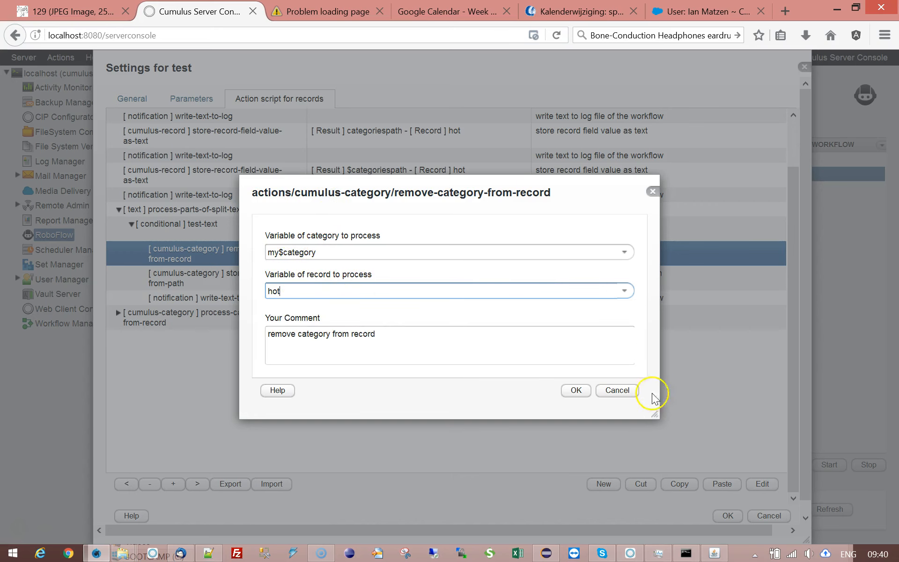
{"action": "left_click", "coordinate": [616, 391]}
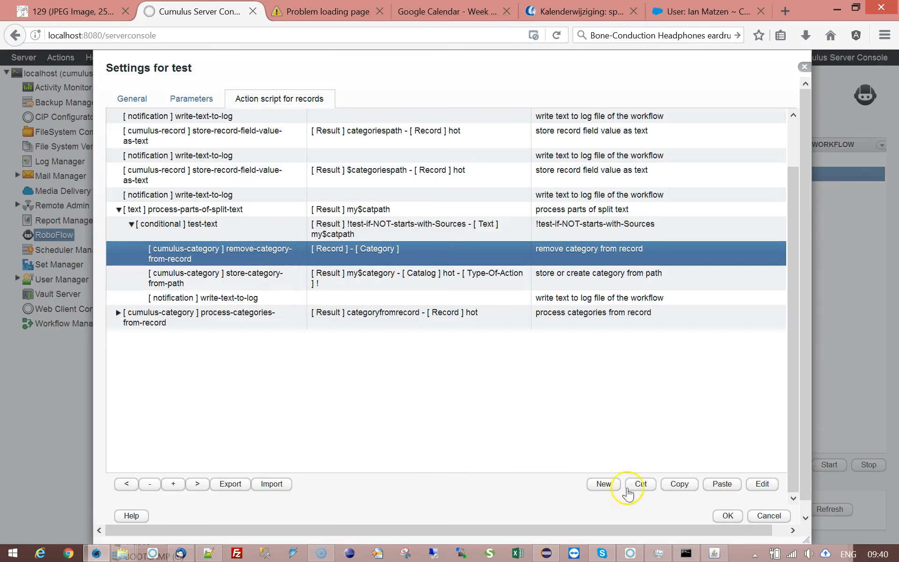
{"action": "left_click", "coordinate": [638, 486]}
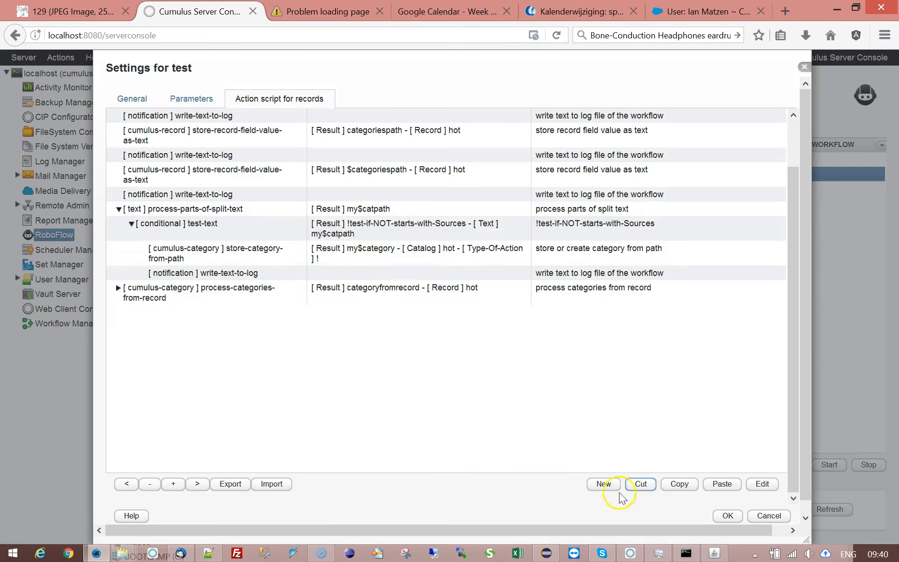
Step: Collapse the process-parts-of-split-text block and review the script's top-level actions from the first categories read
{"action": "left_click", "coordinate": [224, 230]}
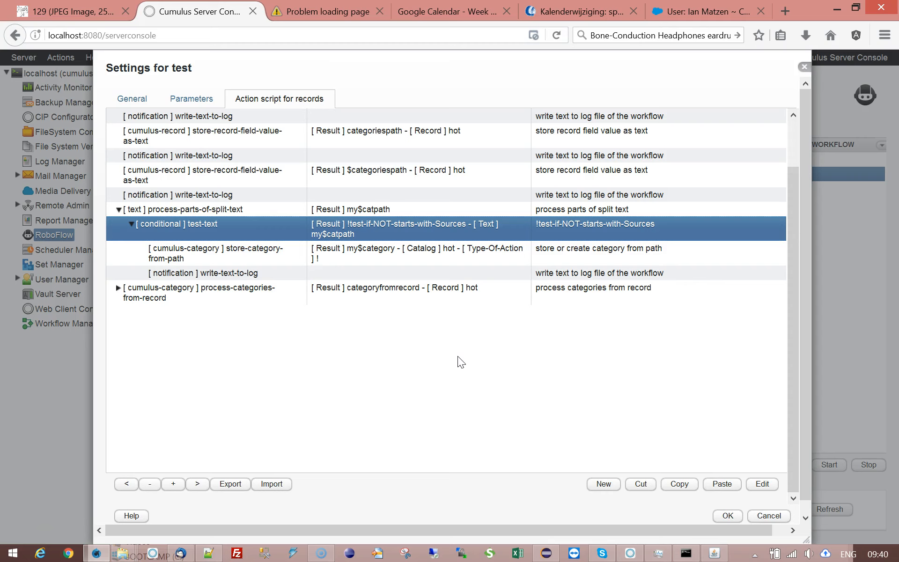
{"action": "left_click", "coordinate": [728, 517]}
{"action": "left_click", "coordinate": [118, 209]}
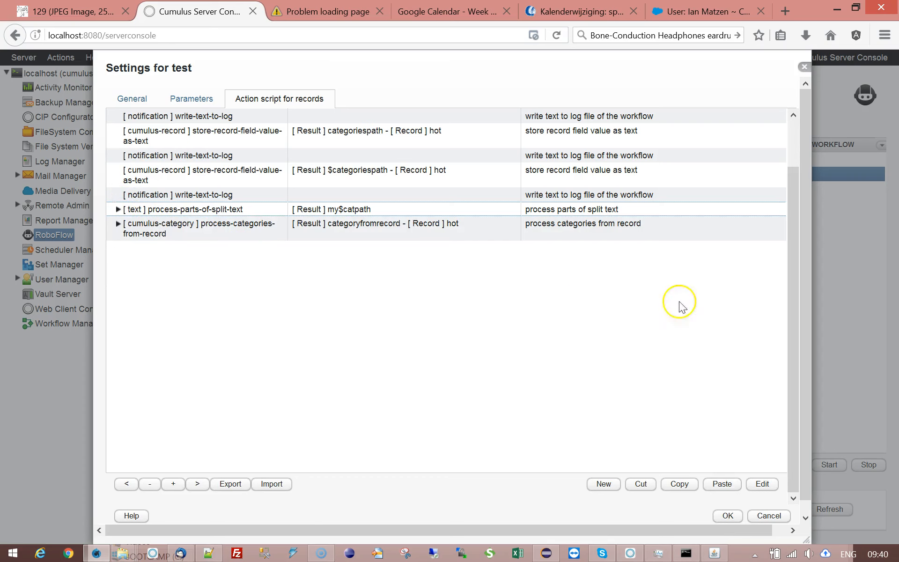
{"action": "left_click_drag", "start_coordinate": [799, 187], "coordinate": [793, 141]}
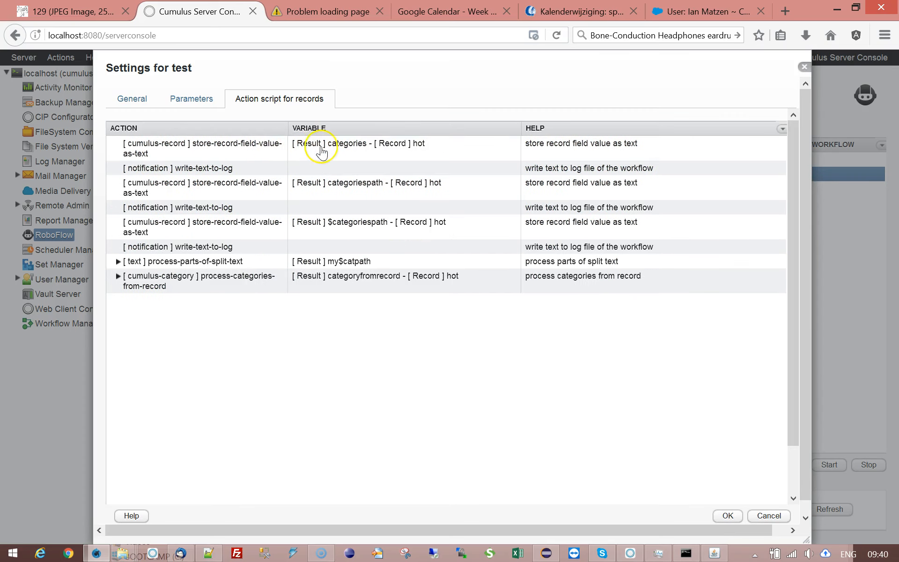
Step: Examine the settings of the three store-record-field-value-as-text actions that read Categories, Categorypaths and $Categorypaths, cancelling each dialog
{"action": "left_click", "coordinate": [384, 149]}
{"action": "double_click", "coordinate": [387, 150]}
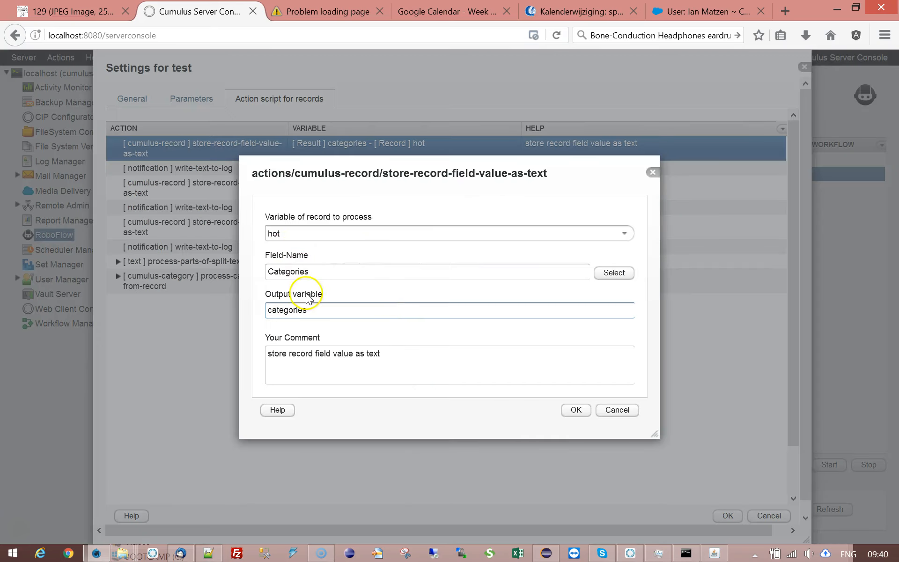
{"action": "left_click", "coordinate": [616, 410]}
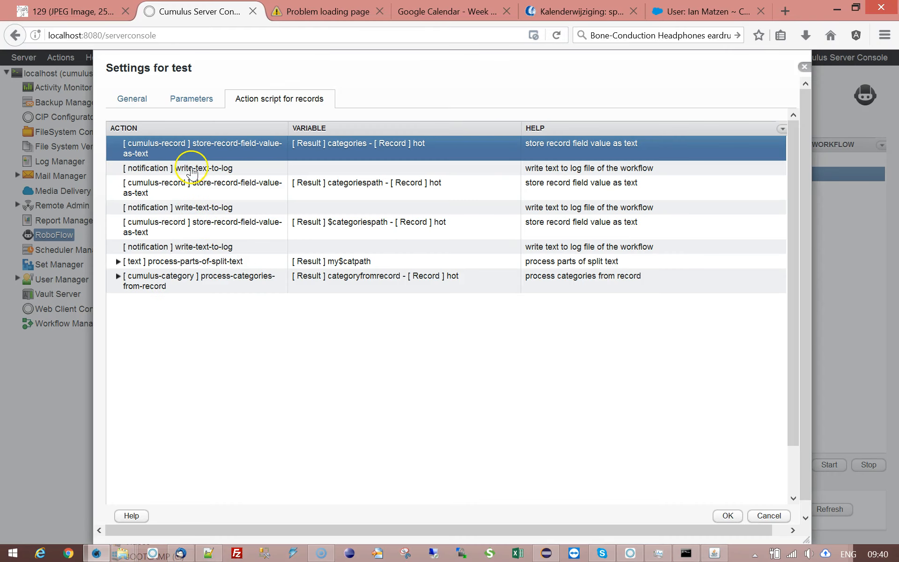
{"action": "double_click", "coordinate": [202, 187]}
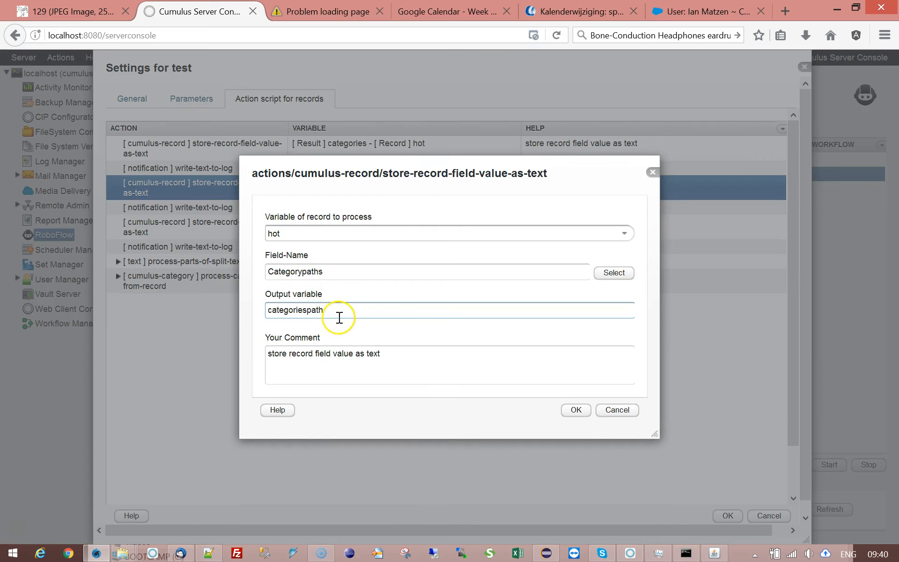
{"action": "left_click", "coordinate": [618, 411]}
{"action": "left_click", "coordinate": [237, 226]}
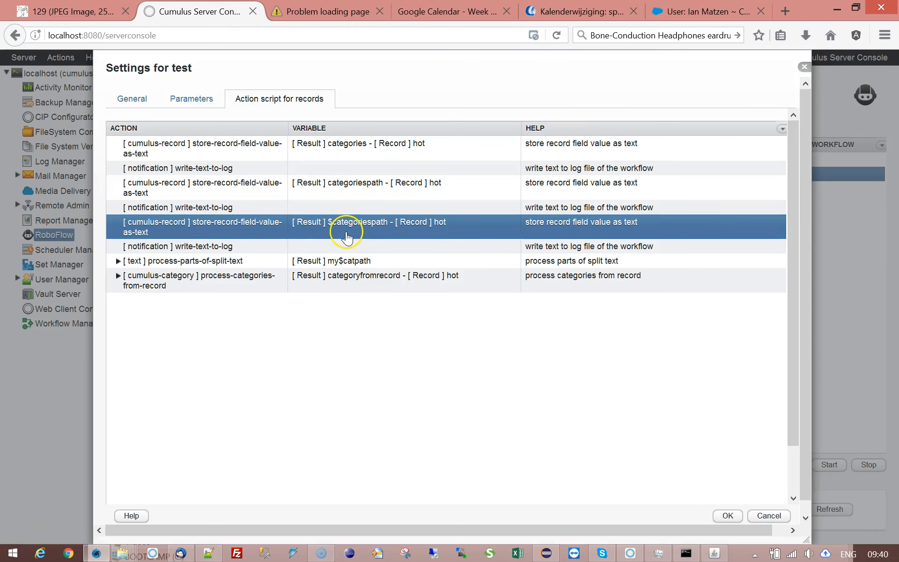
{"action": "double_click", "coordinate": [246, 227]}
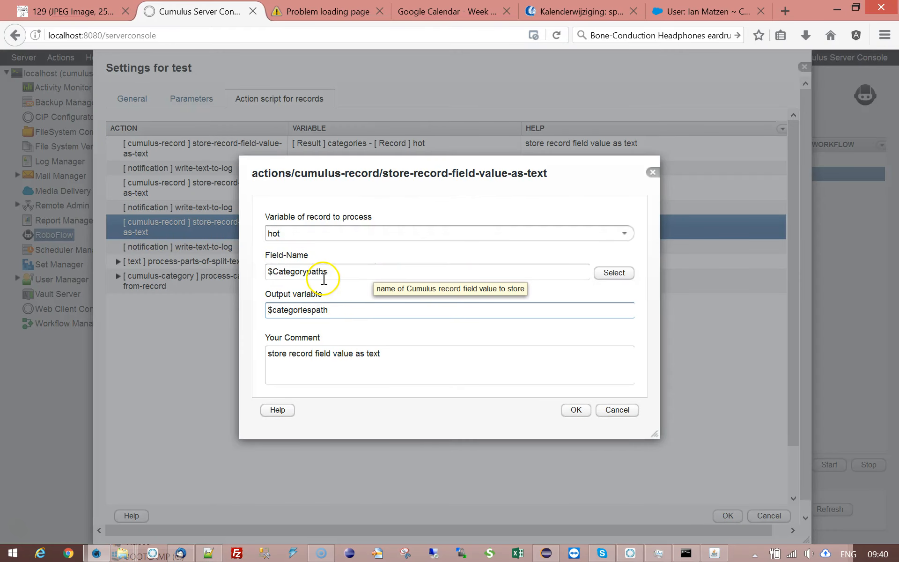
{"action": "left_click", "coordinate": [608, 416]}
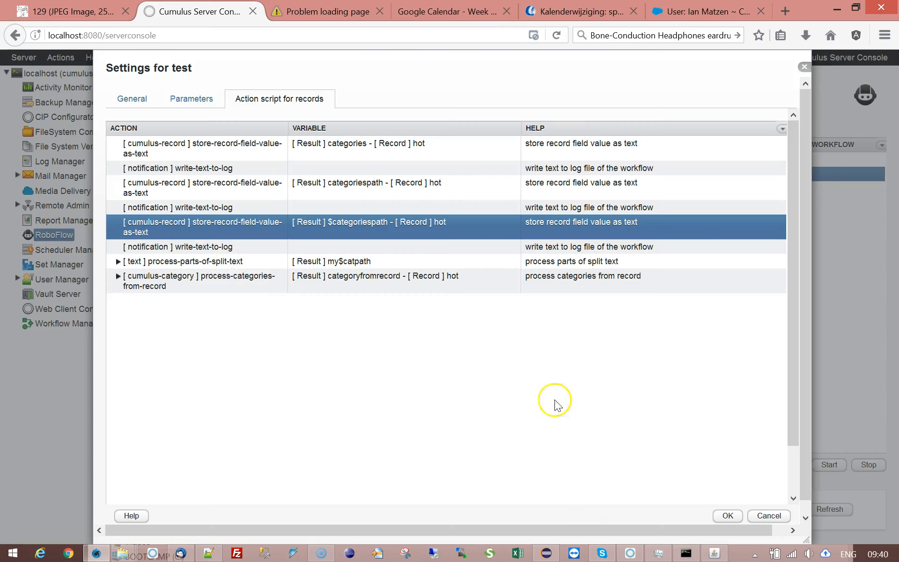
Step: Expand the process-categories-from-record block and examine its nested store-category-path-as-text action
{"action": "left_click", "coordinate": [220, 262]}
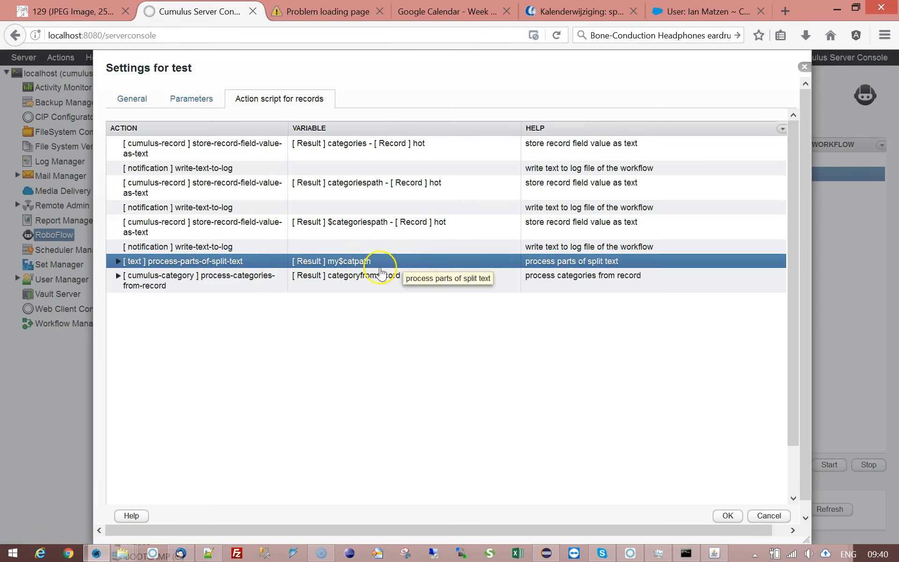
{"action": "left_click_drag", "start_coordinate": [792, 136], "coordinate": [792, 218]}
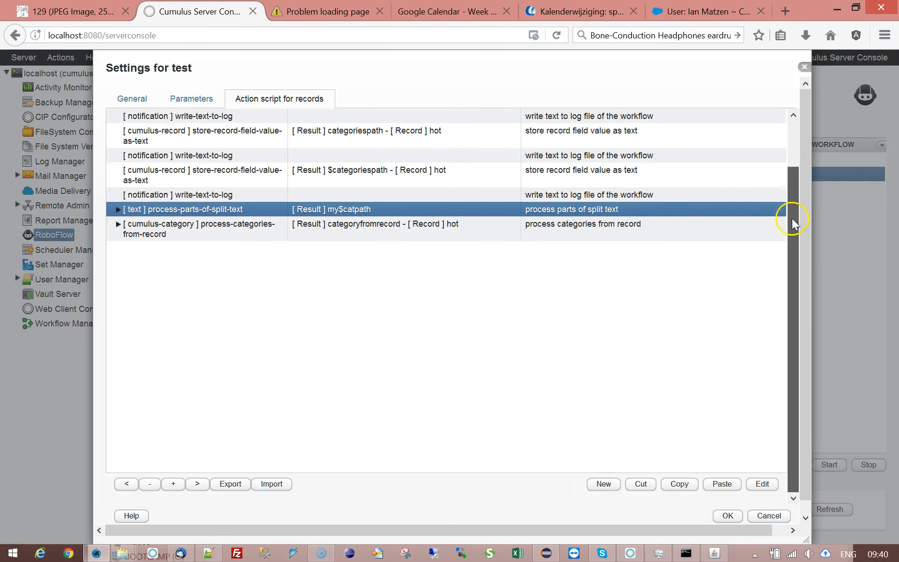
{"action": "left_click", "coordinate": [213, 236]}
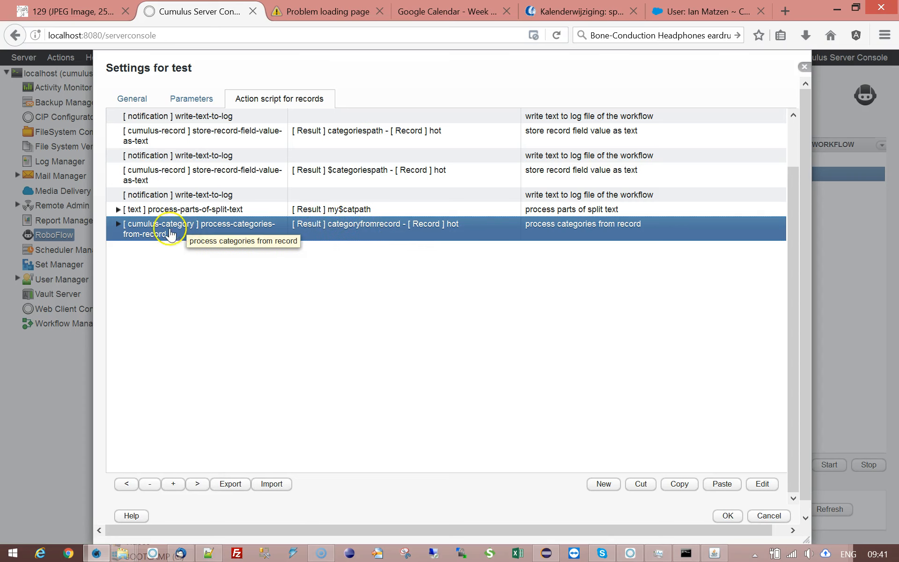
{"action": "left_click", "coordinate": [119, 224]}
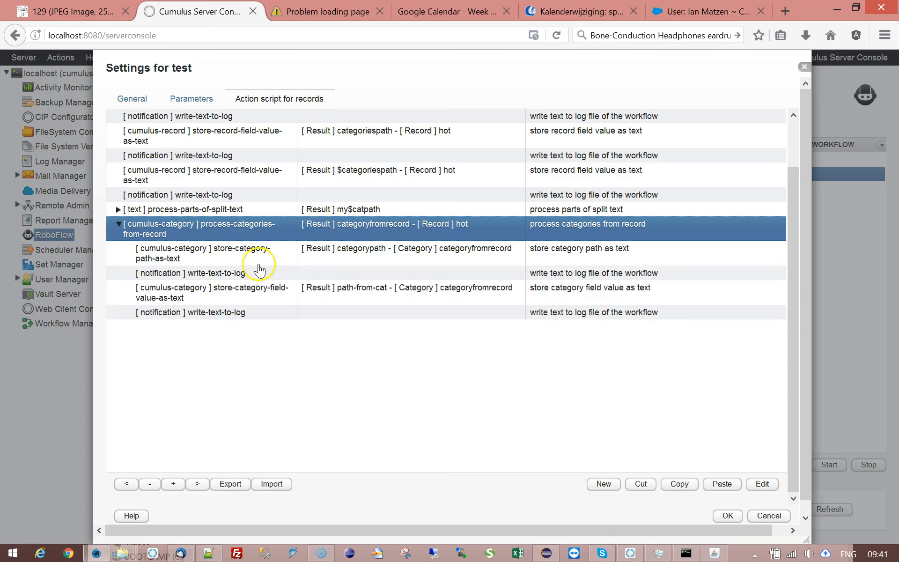
{"action": "left_click", "coordinate": [357, 263]}
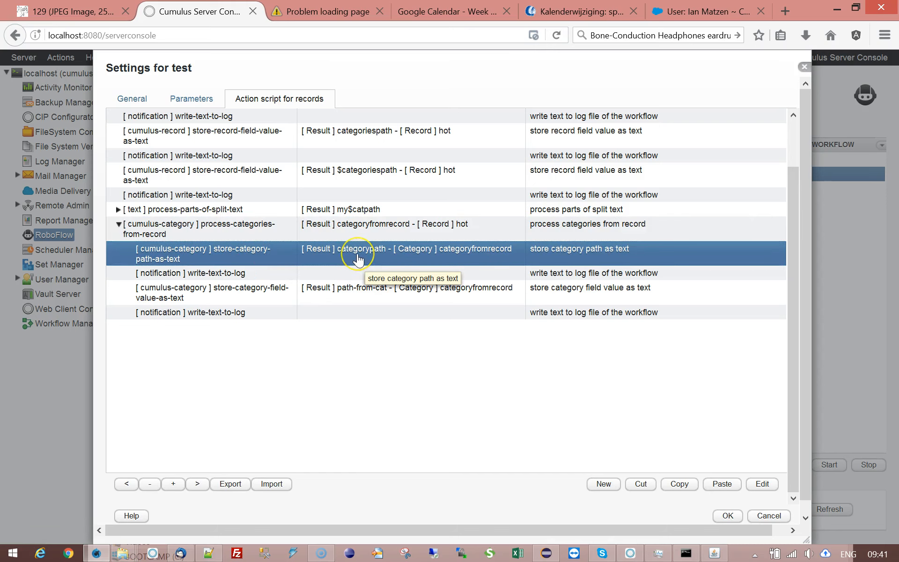
{"action": "left_click", "coordinate": [360, 260]}
Step: Examine the category field and output variable of the nested store-category-field-value-as-text action, and cancel its settings
{"action": "double_click", "coordinate": [314, 296]}
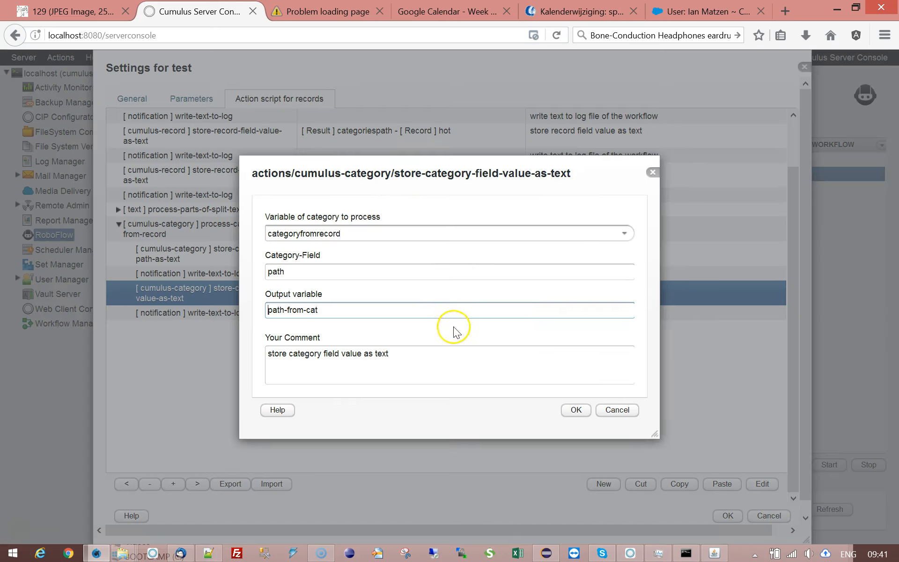
{"action": "double_click", "coordinate": [297, 272]}
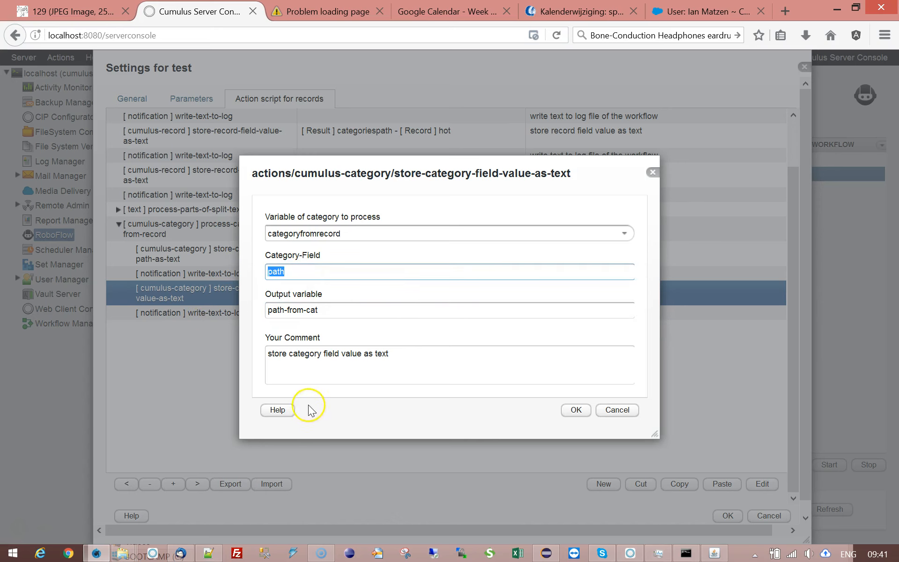
{"action": "left_click", "coordinate": [617, 410]}
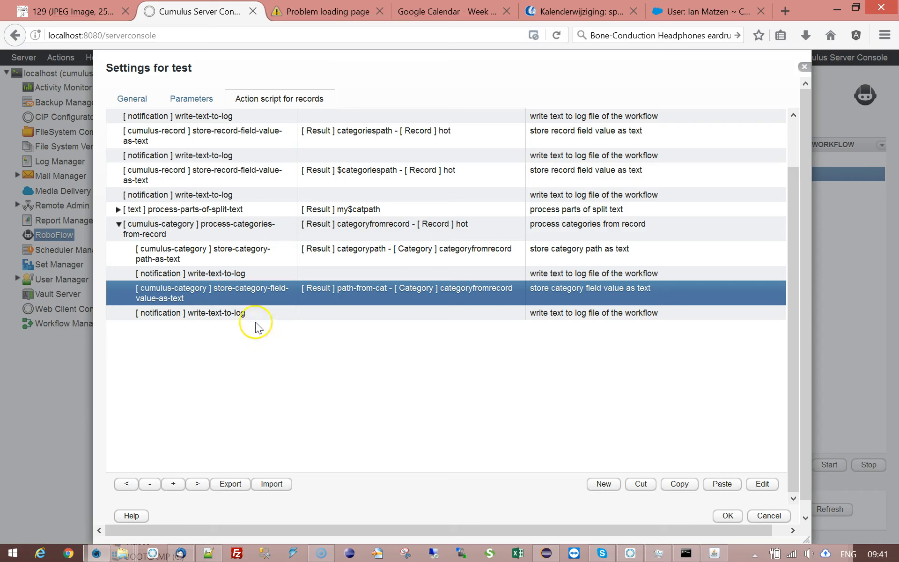
Step: Review the remaining actions inside process-categories-from-record and save the test workflow's settings
{"action": "left_click", "coordinate": [346, 353], "text": "shift"}
{"action": "left_click", "coordinate": [277, 293]}
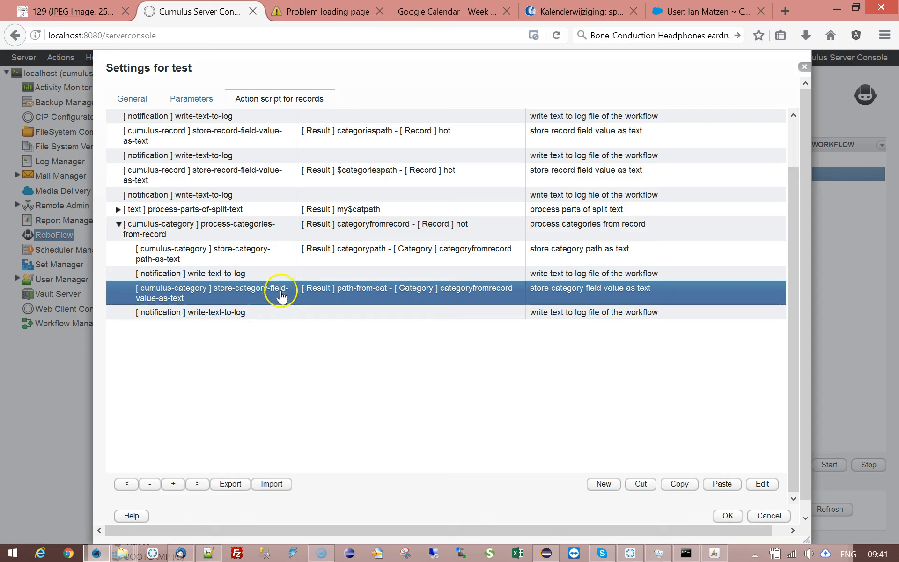
{"action": "left_click", "coordinate": [250, 276]}
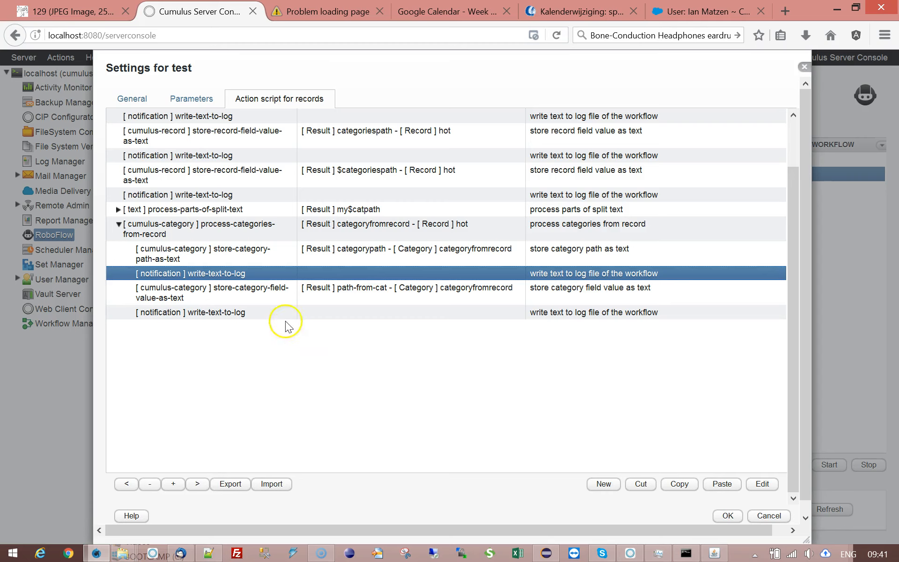
{"action": "left_click", "coordinate": [728, 516]}
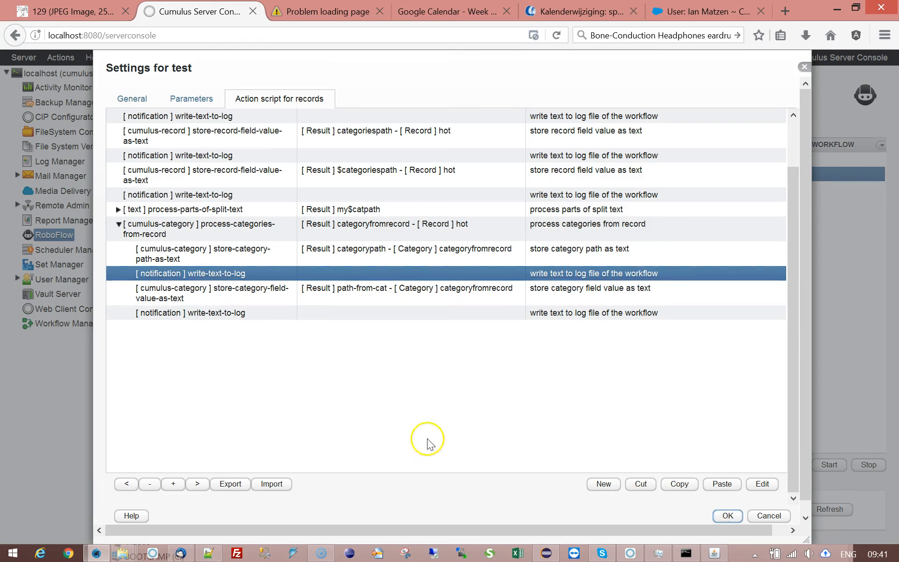